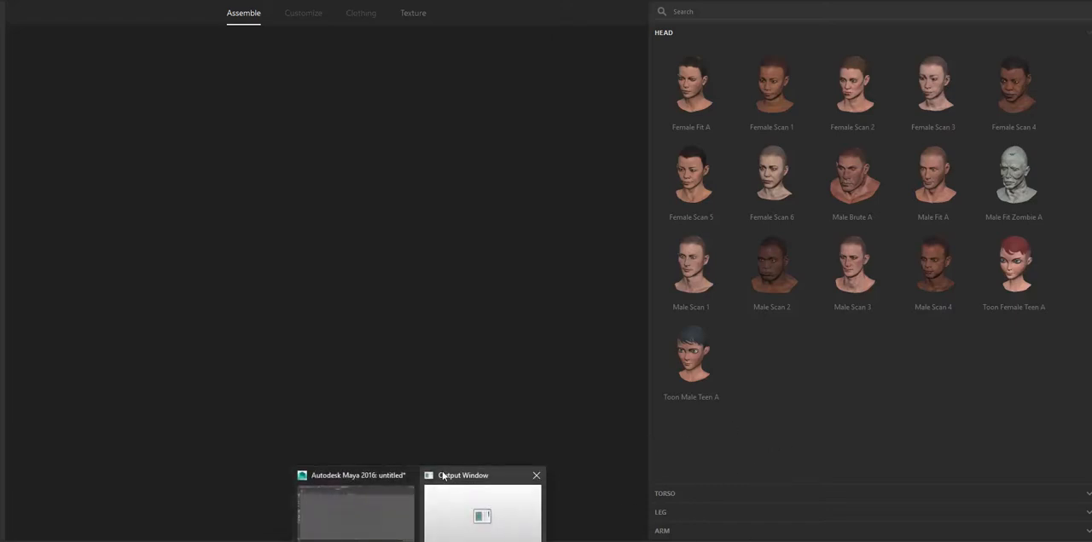
- Switch to Maya and Unity to look at their open scenes
click(381, 480)
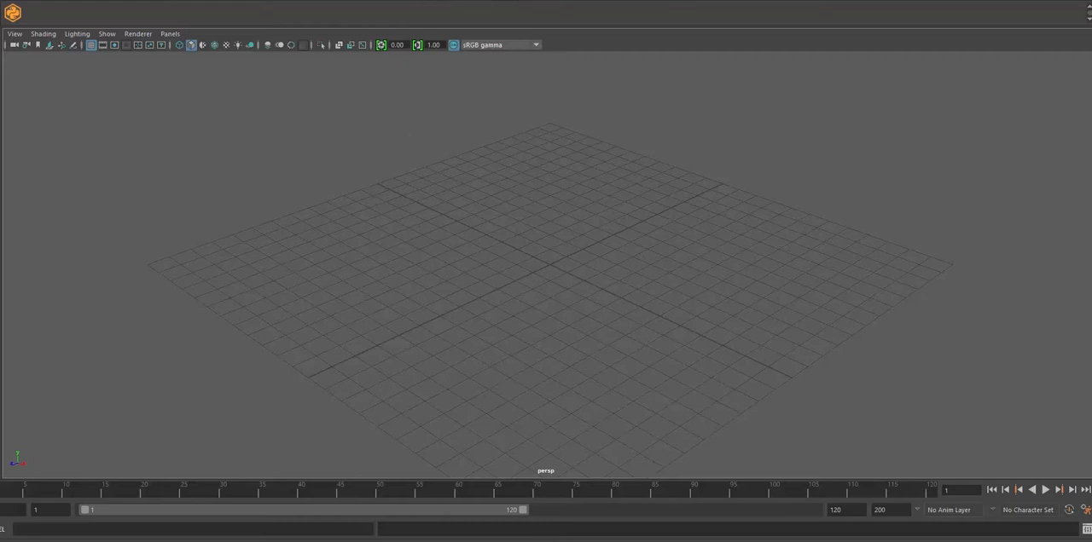
mouse_move(563, 541)
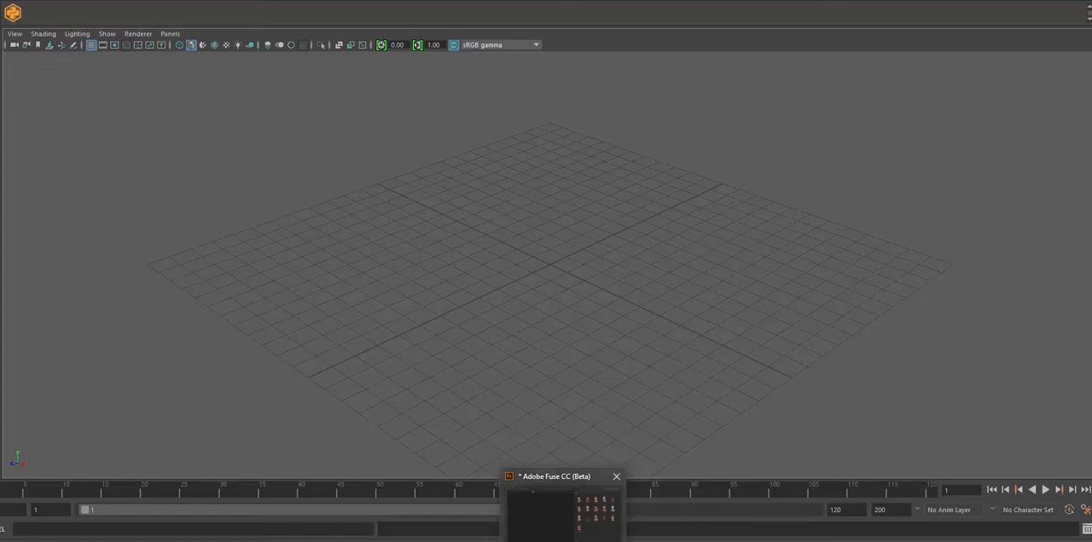
mouse_move(477, 541)
click(480, 524)
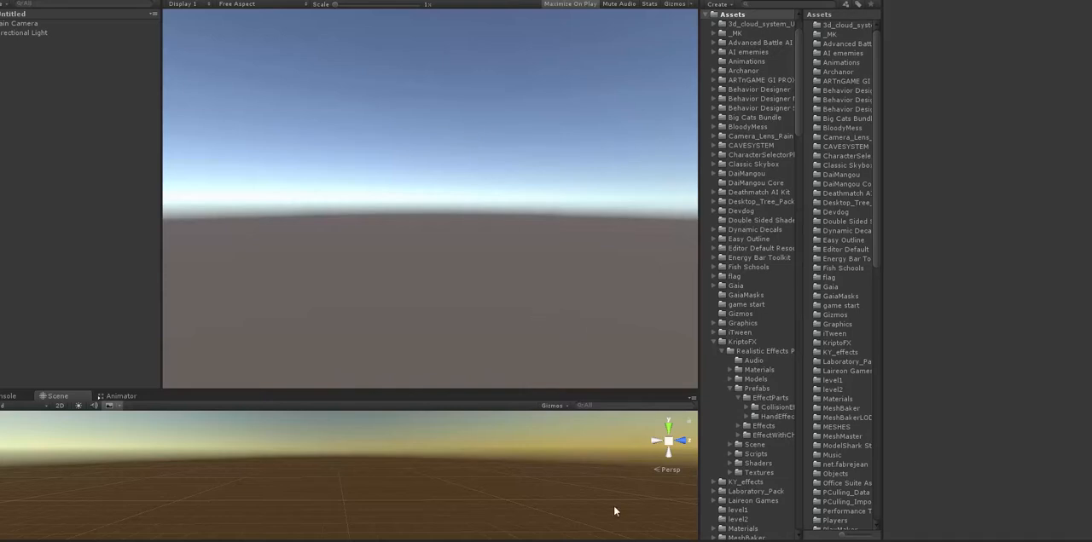
- Switch to Adobe Fuse and add the Toon Male Teen A head to the new character
click(531, 541)
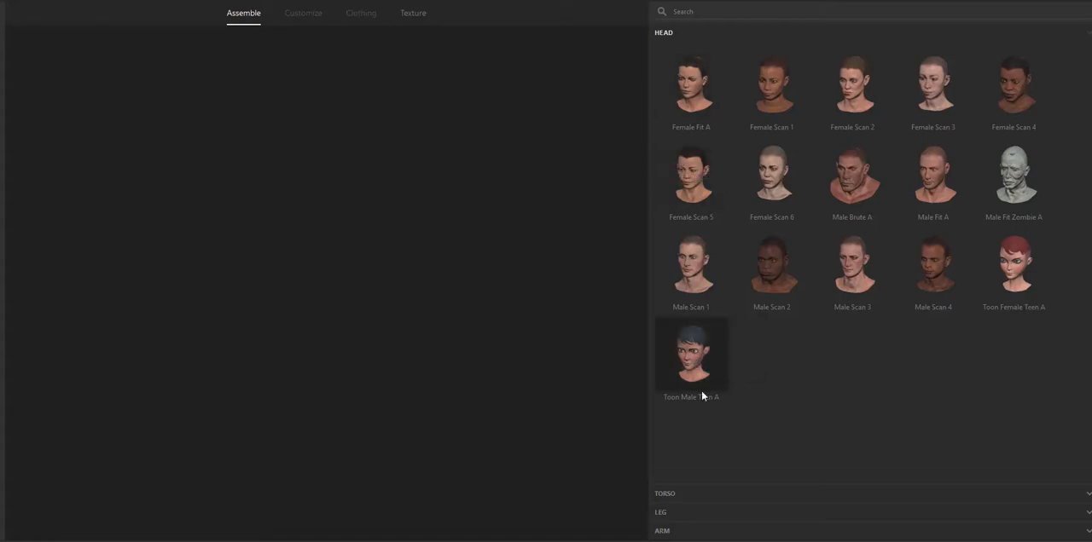
click(685, 355)
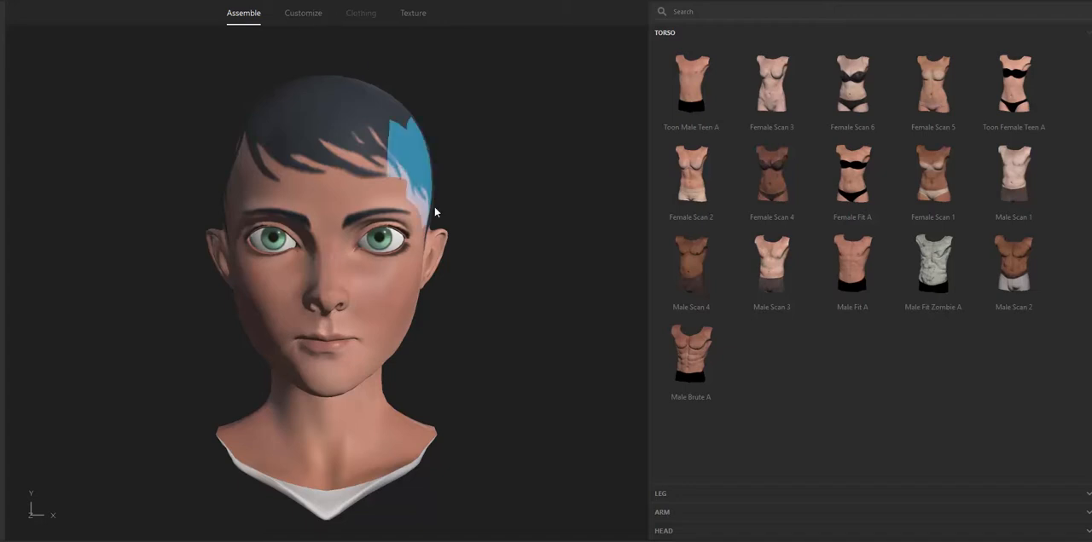
- Try the Angry expression and Cheek Bone Down / Up adjustments on the head, and return to assembling the body
click(354, 159)
click(307, 16)
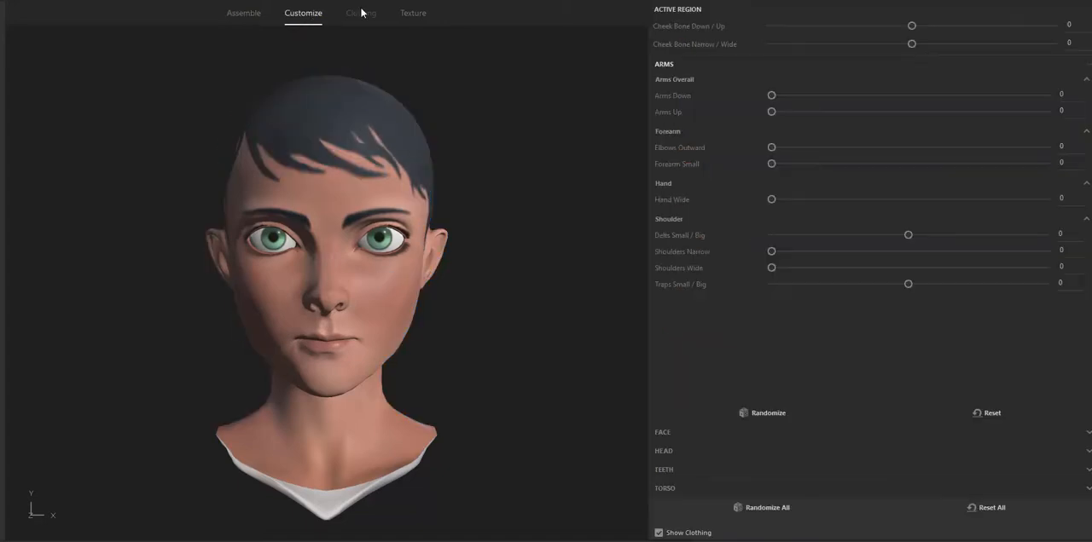
click(662, 433)
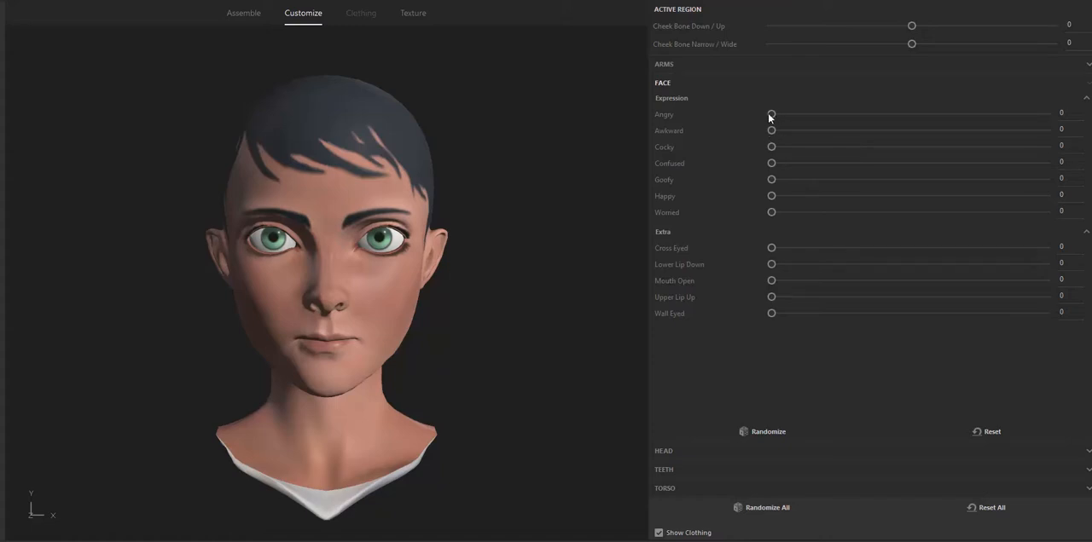
drag(802, 115, 770, 116)
mouse_move(911, 27)
mouse_down()
mouse_move(938, 29)
mouse_move(858, 30)
mouse_move(914, 29)
mouse_up()
click(239, 15)
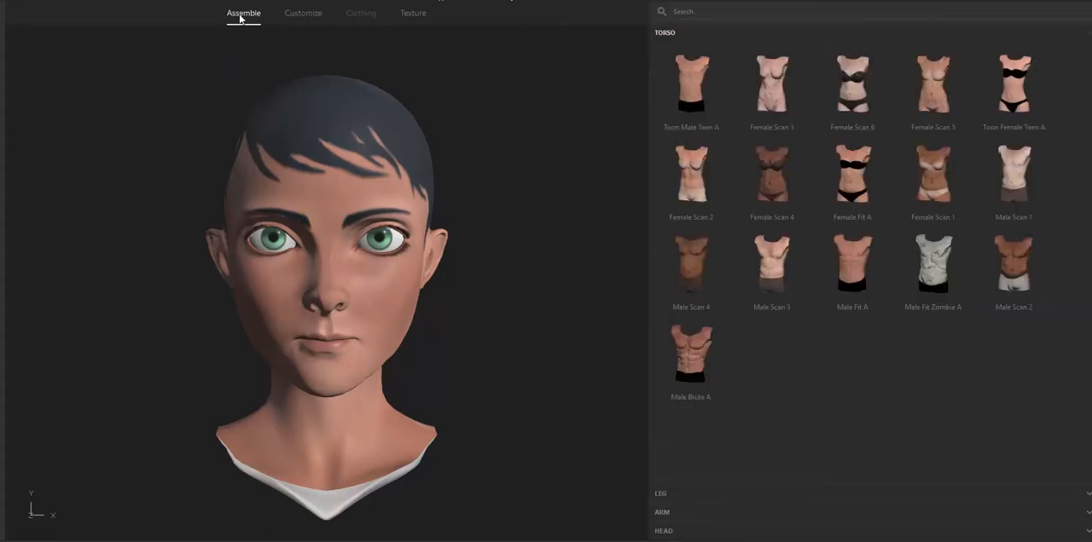
- Complete the body with the Toon Male Teen A torso, legs and arms
click(688, 74)
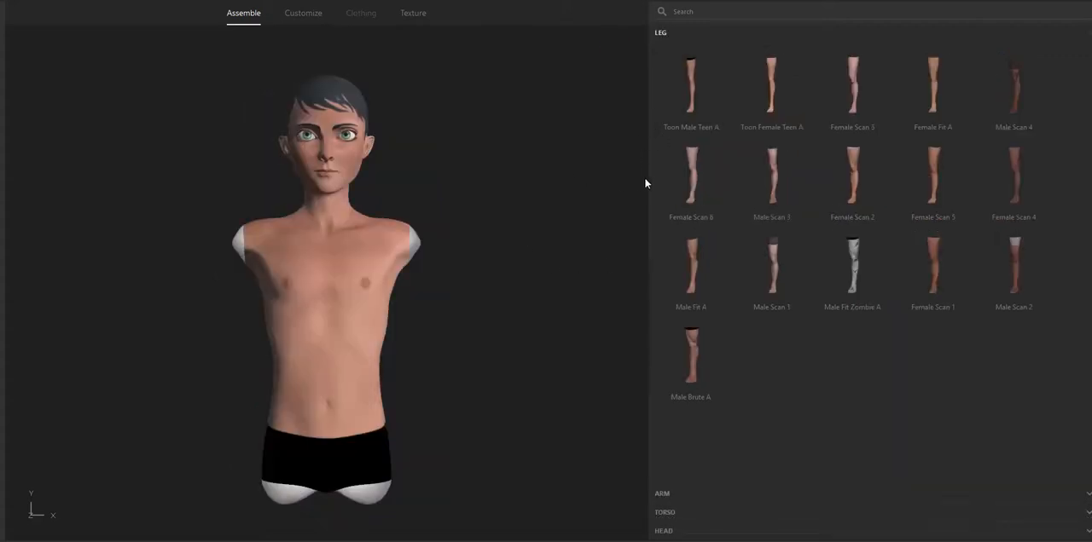
click(693, 77)
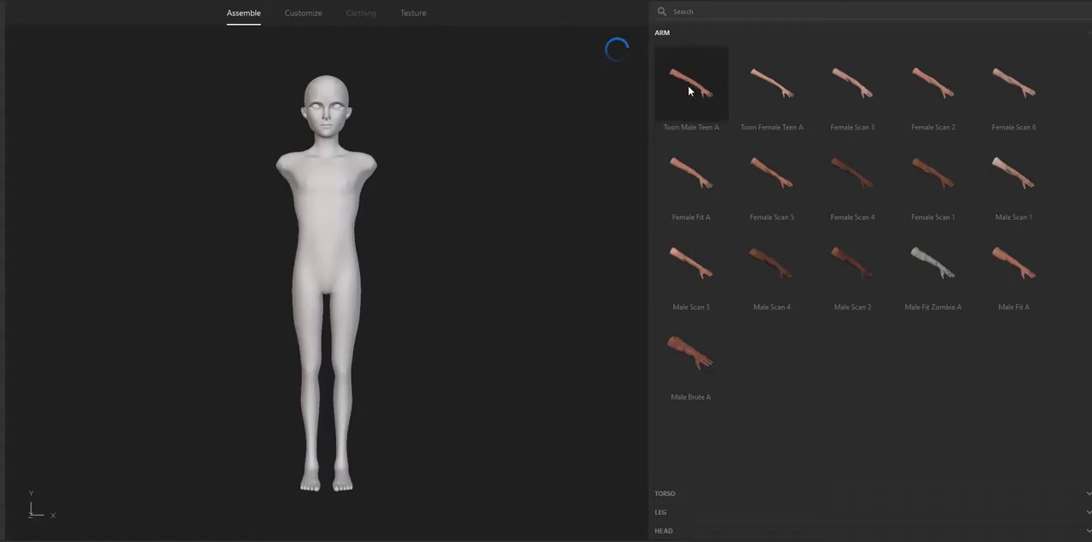
click(689, 89)
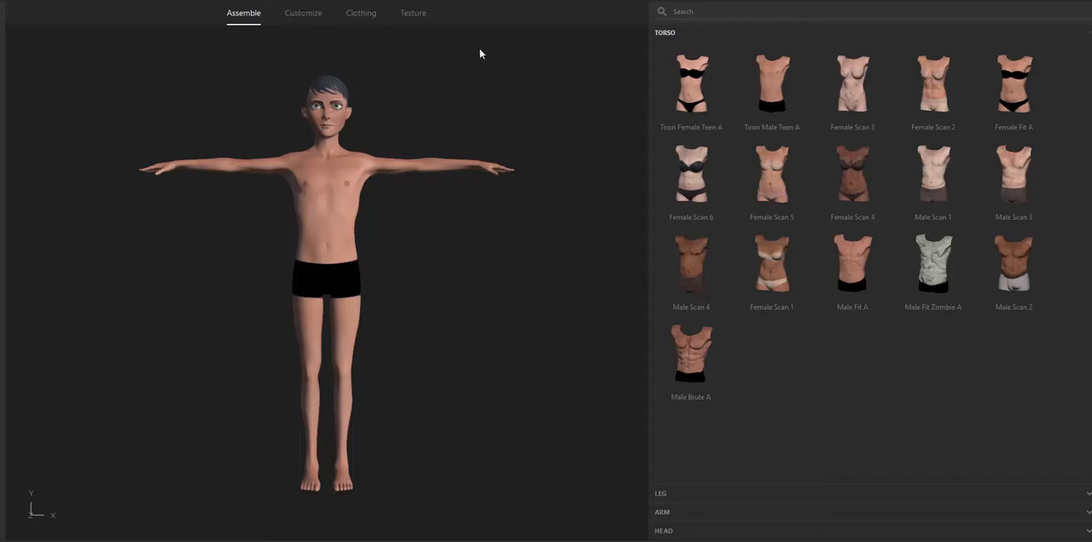
- Dress the character in the Henley top and the Bootcut Pant
click(359, 14)
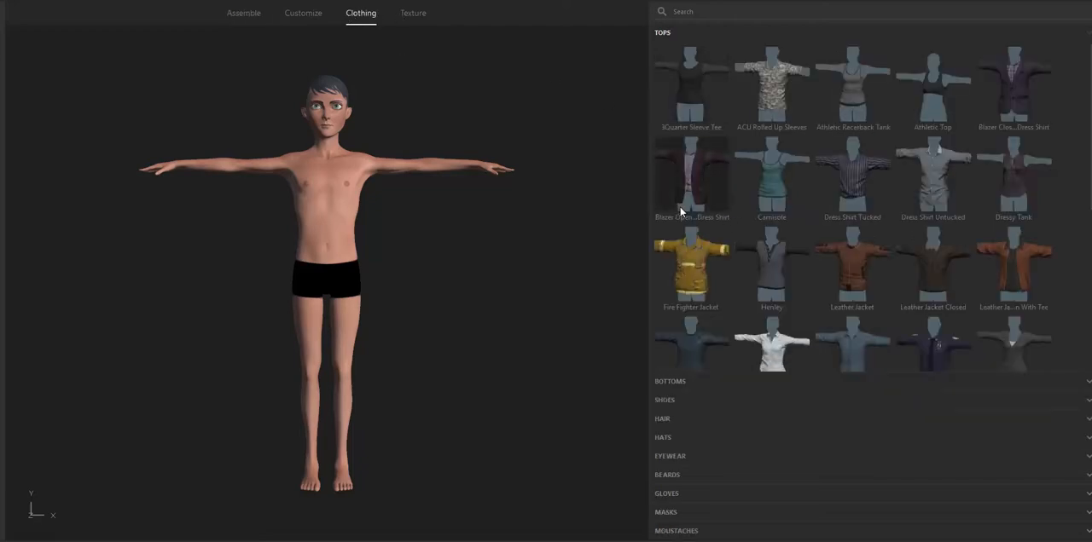
click(764, 269)
click(677, 382)
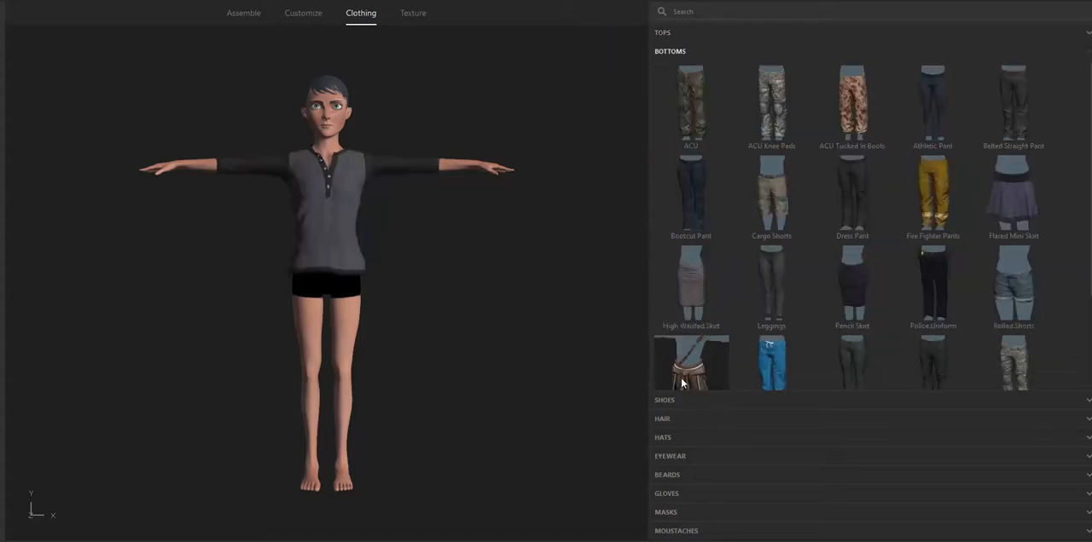
click(688, 173)
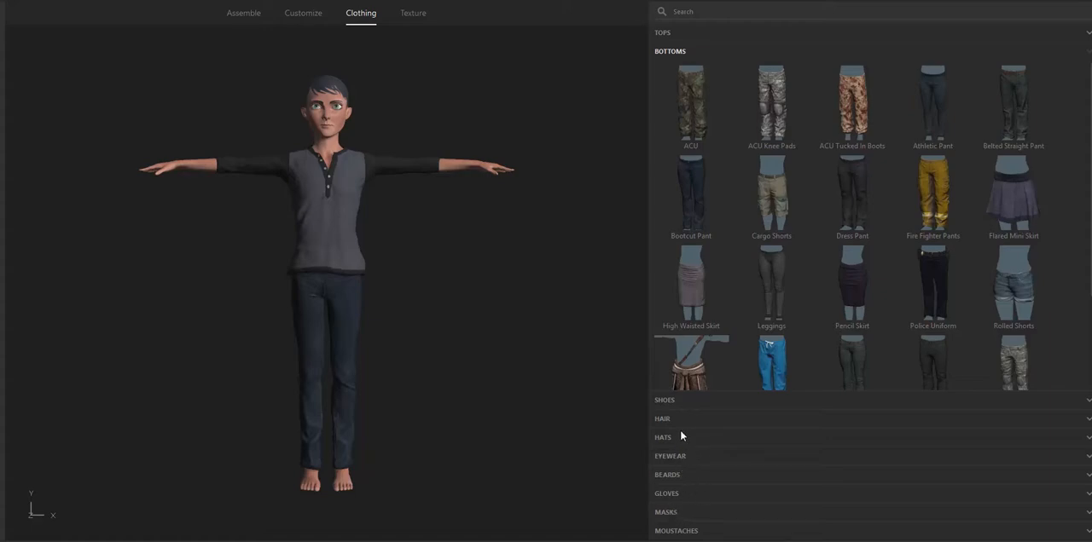
- Add Boots 1 as the shoes and Combat Gloves for the hands
click(665, 401)
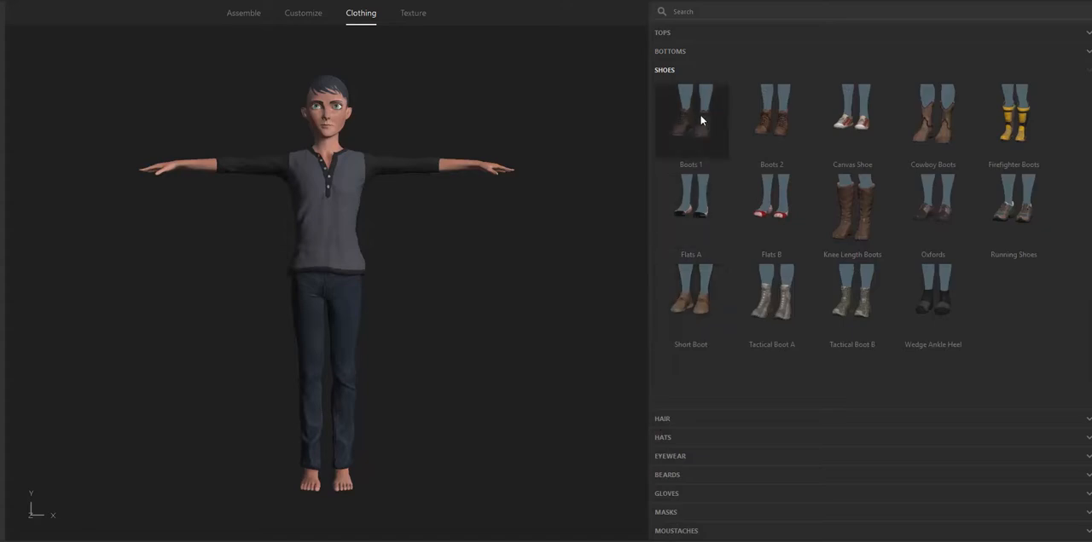
click(675, 493)
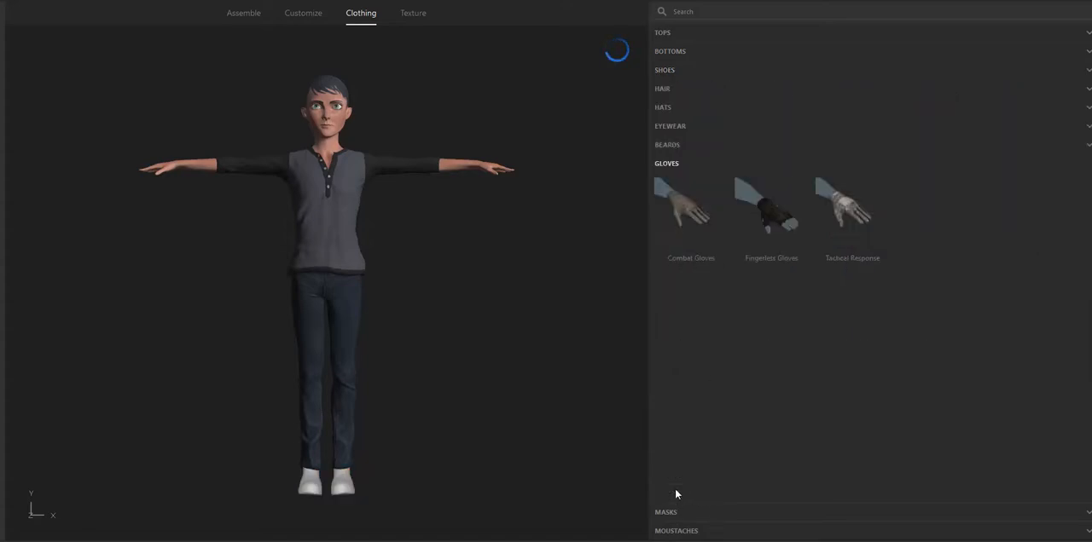
click(683, 207)
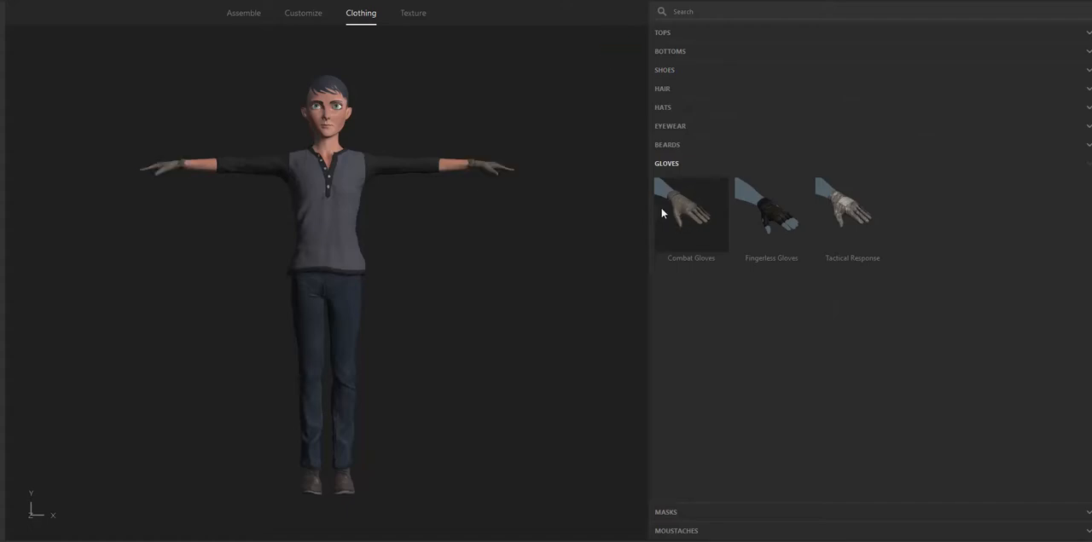
- Try the face's Angry expression at 100, and settle on Awkward at 35 with Angry back at 0
click(303, 15)
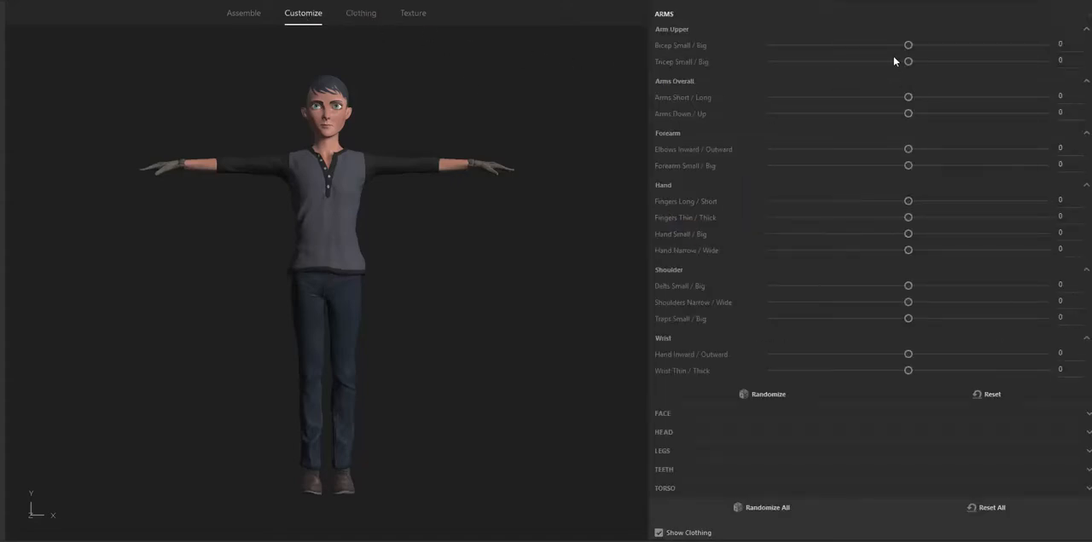
click(668, 413)
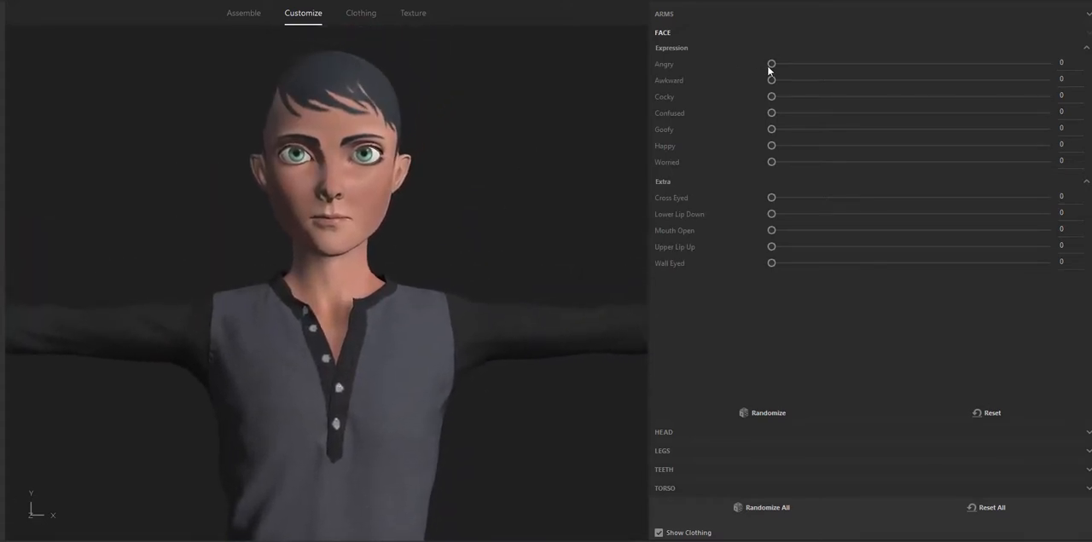
drag(771, 63, 1075, 64)
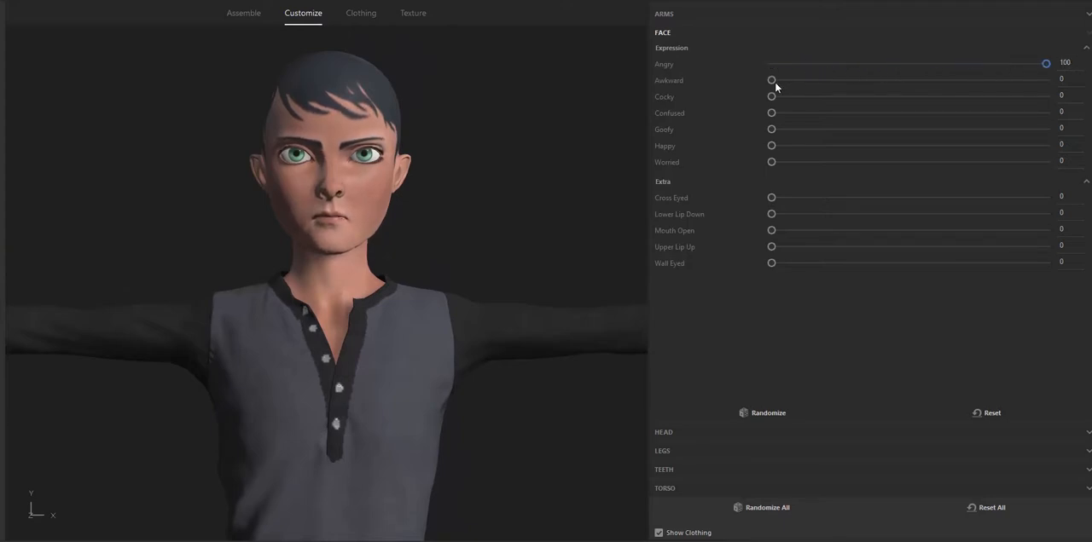
drag(774, 81, 825, 80)
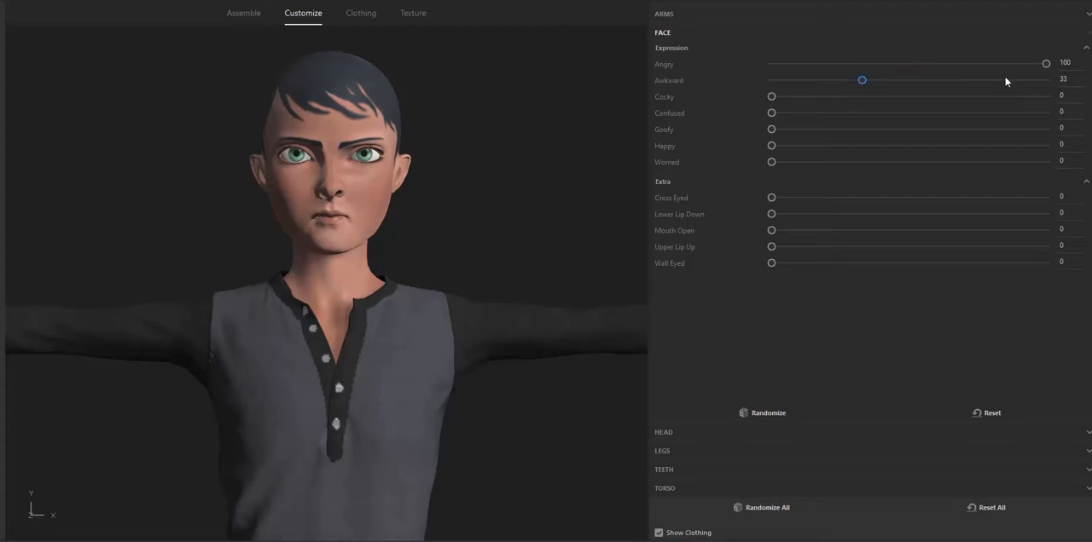
drag(1046, 63, 767, 91)
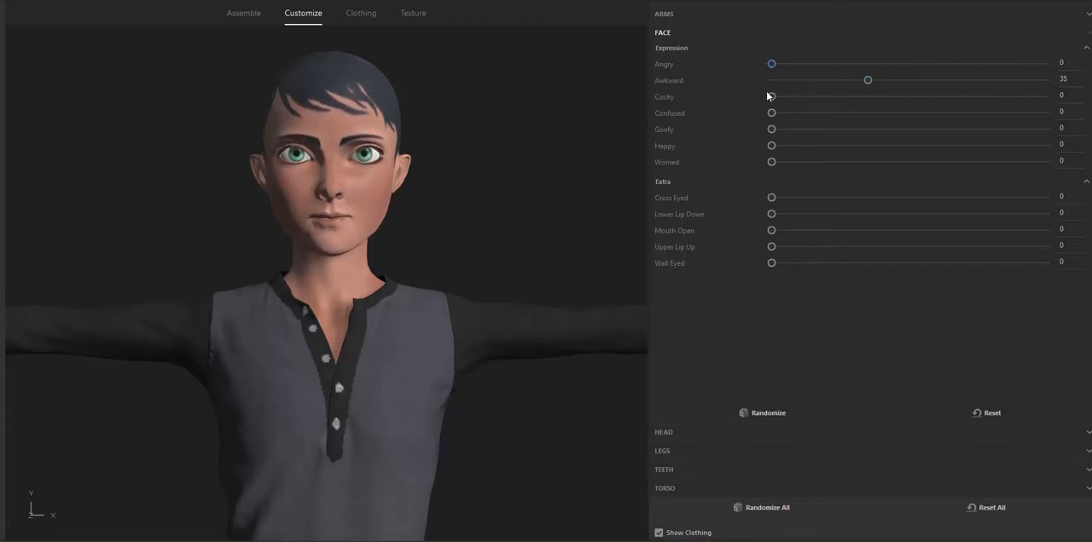
- Lower the head's inner brows by setting Brows Inner Down / Up to -23
click(662, 433)
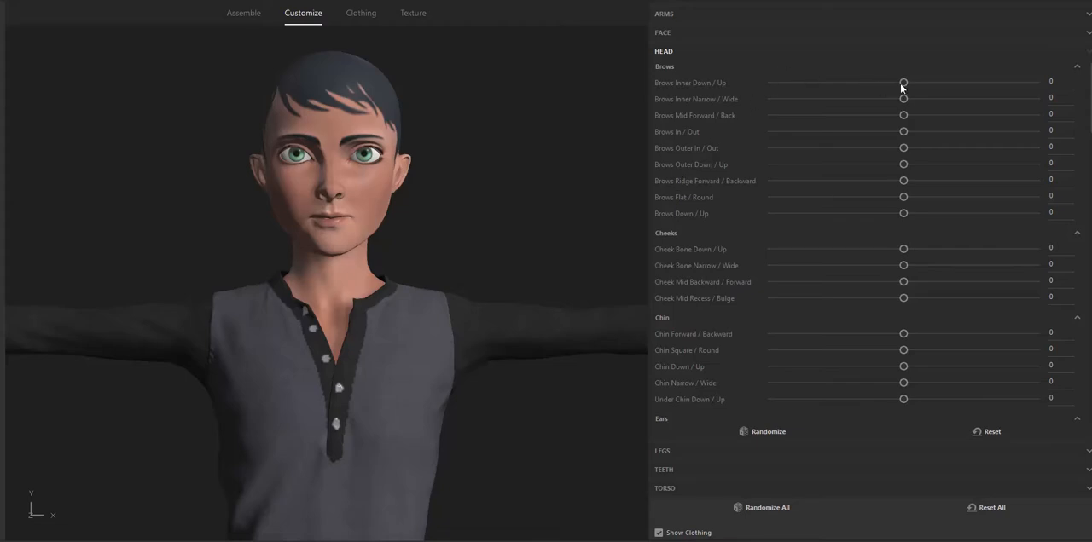
drag(901, 86, 875, 112)
mouse_move(534, 189)
mouse_down()
mouse_move(247, 179)
mouse_move(553, 178)
mouse_move(545, 180)
mouse_up()
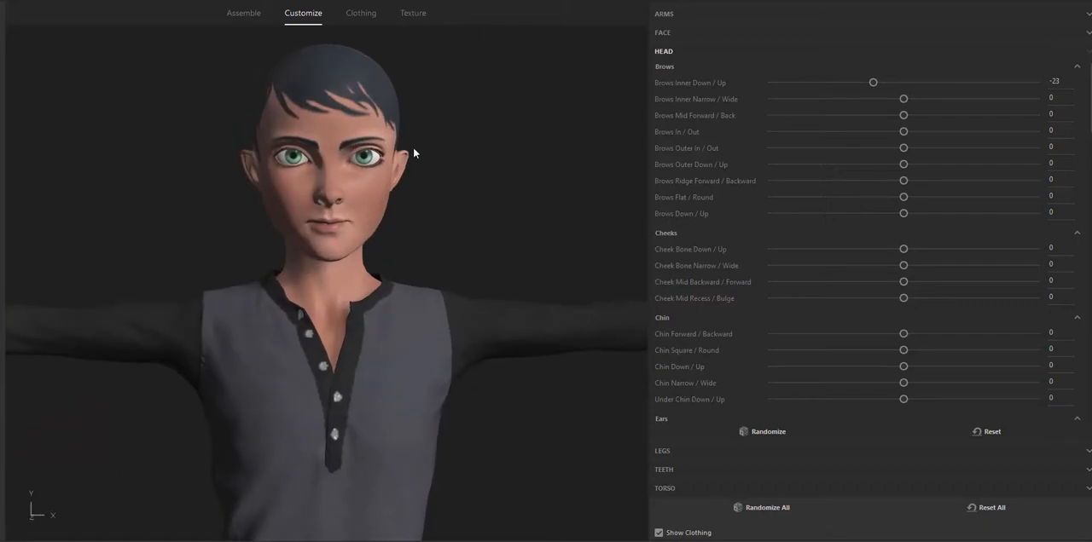
- Check the clothed character from head to toe and upload it to Mixamo under the name Player1
click(360, 12)
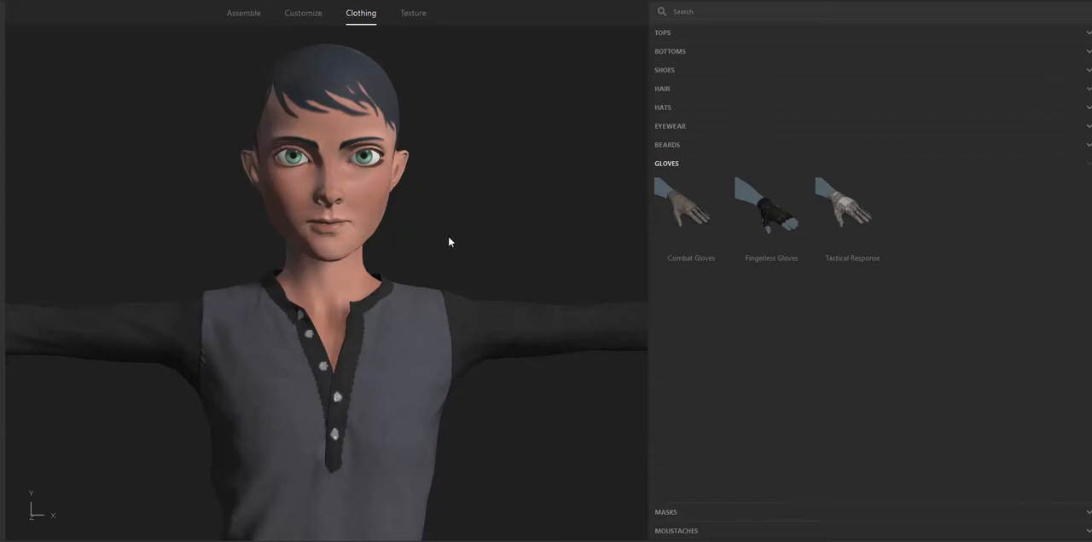
right_drag(243, 240, 426, 539)
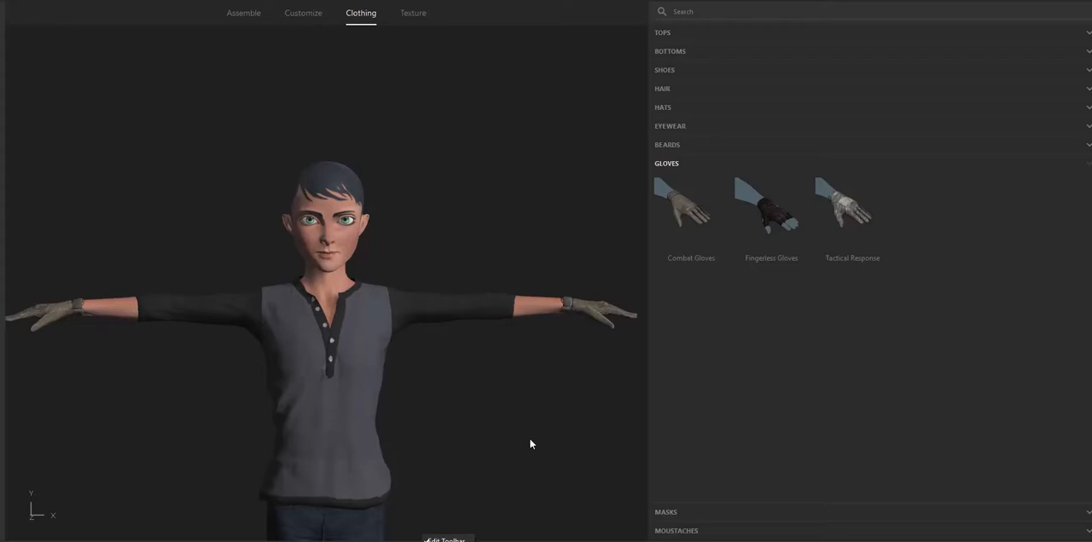
middle_drag(530, 439, 554, 317)
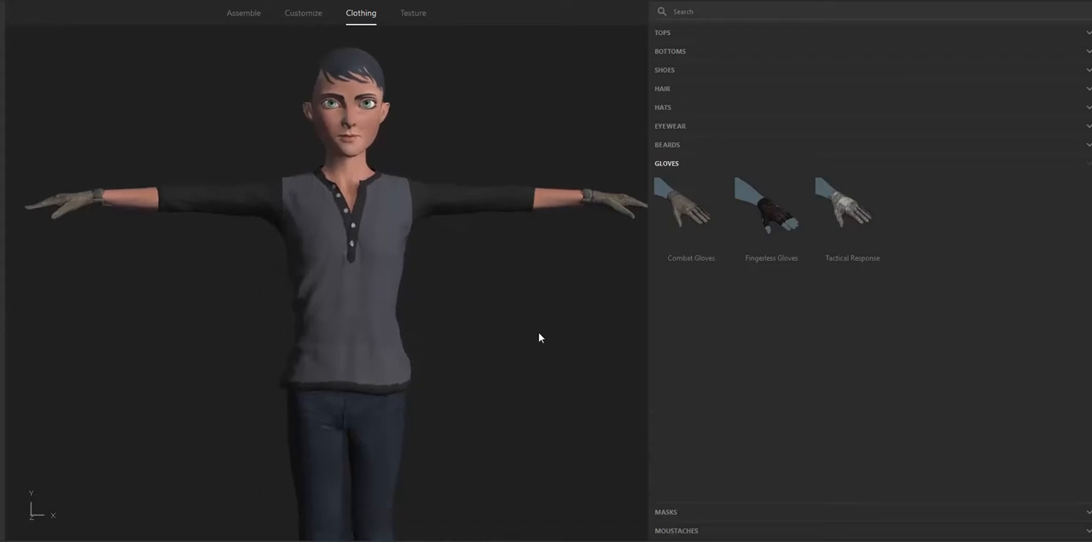
right_drag(538, 332, 470, 458)
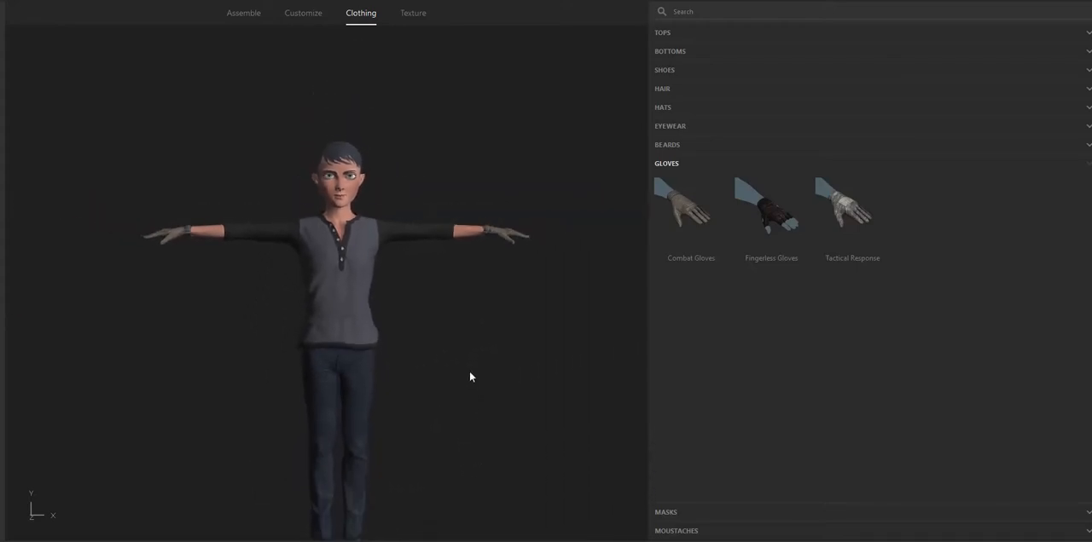
middle_drag(469, 378, 475, 329)
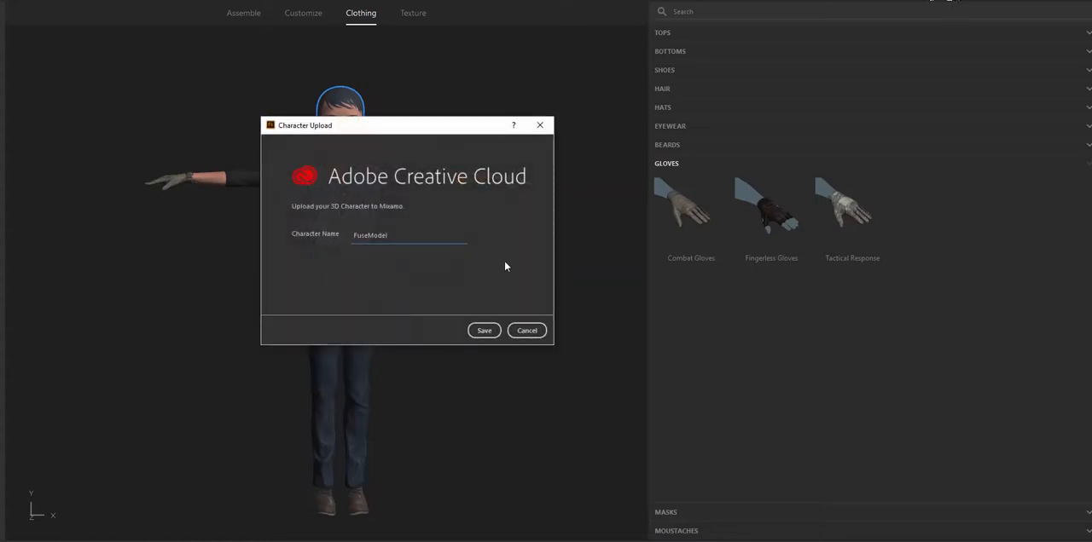
drag(410, 236, 270, 244)
text(Player1)
click(482, 331)
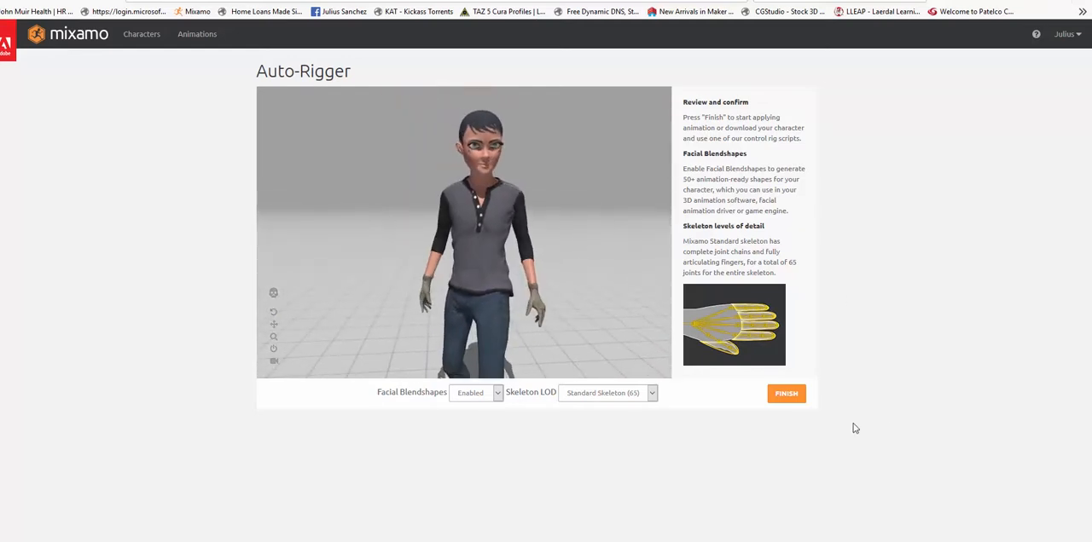
- Accept the auto-rigged model as the new Mixamo character and start its download with the offered settings
click(790, 395)
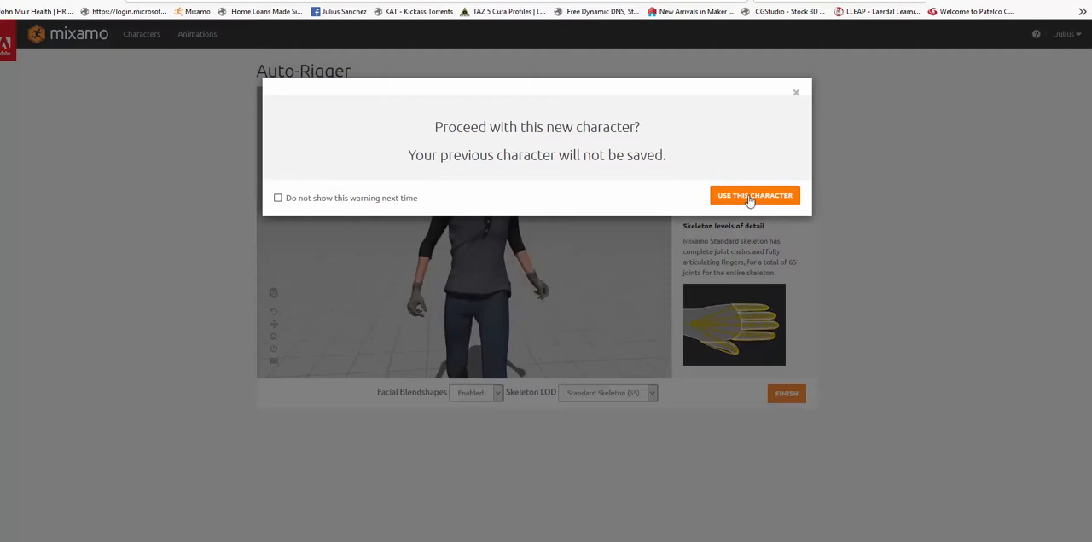
click(748, 199)
click(463, 261)
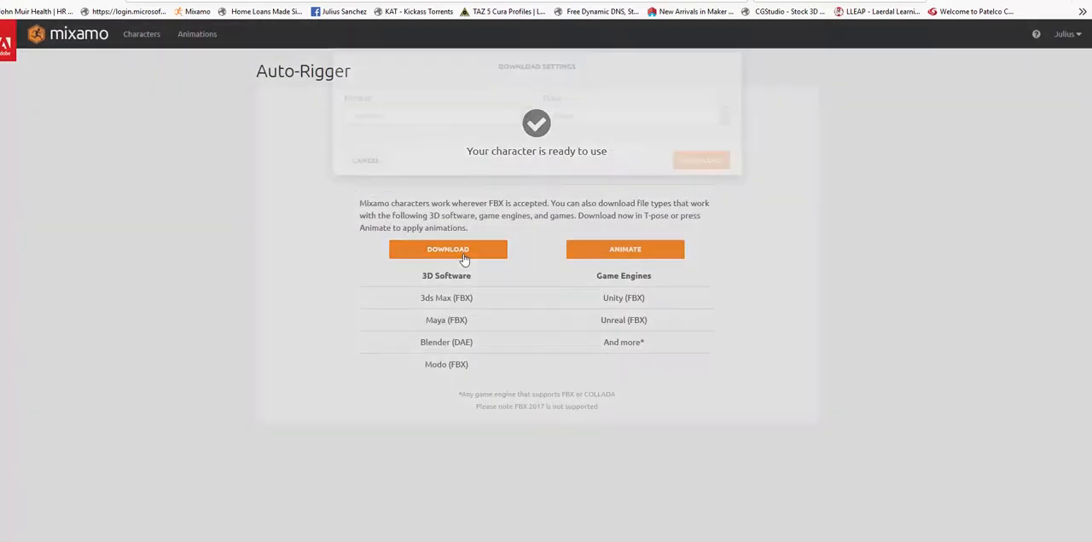
click(722, 184)
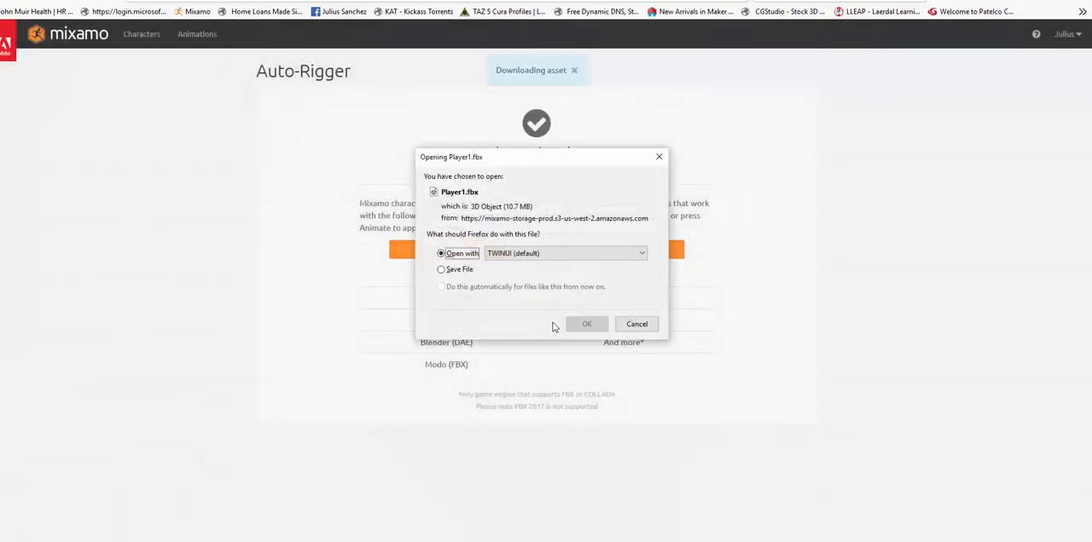
- Save the downloaded Player1.fbx into a new folder named Player on the C: drive
click(505, 272)
click(586, 324)
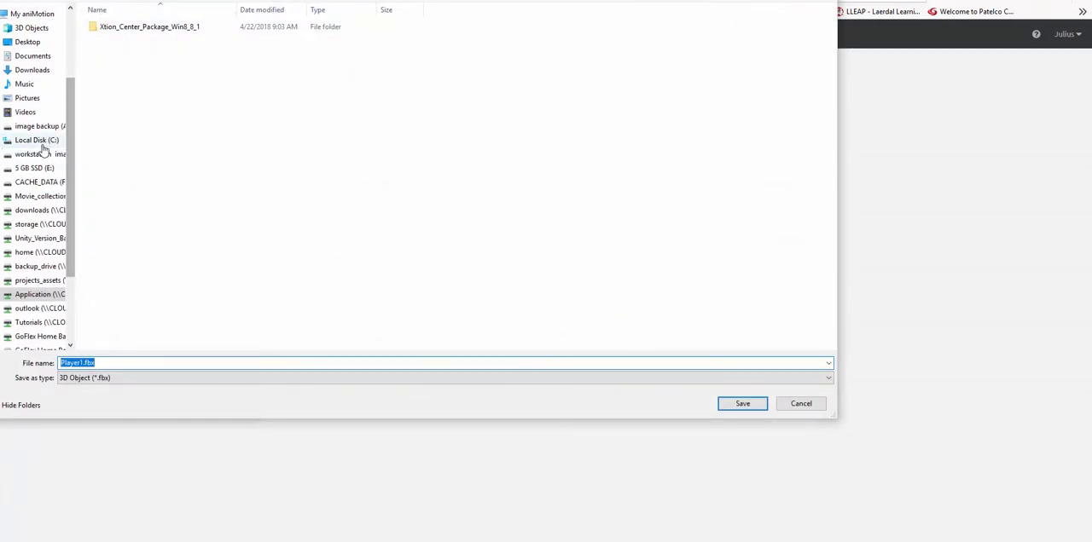
click(41, 142)
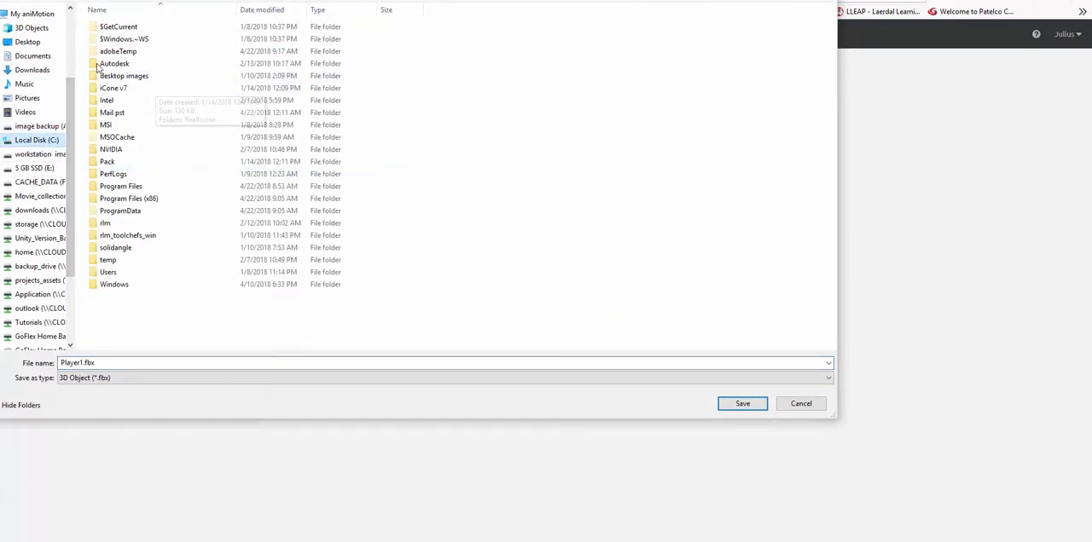
click(69, 1)
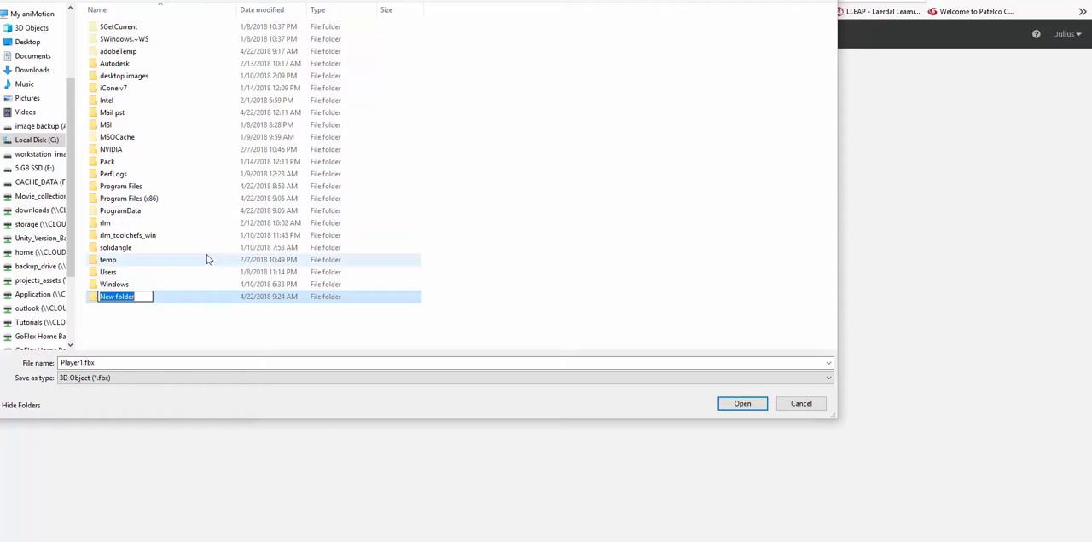
text(Player)
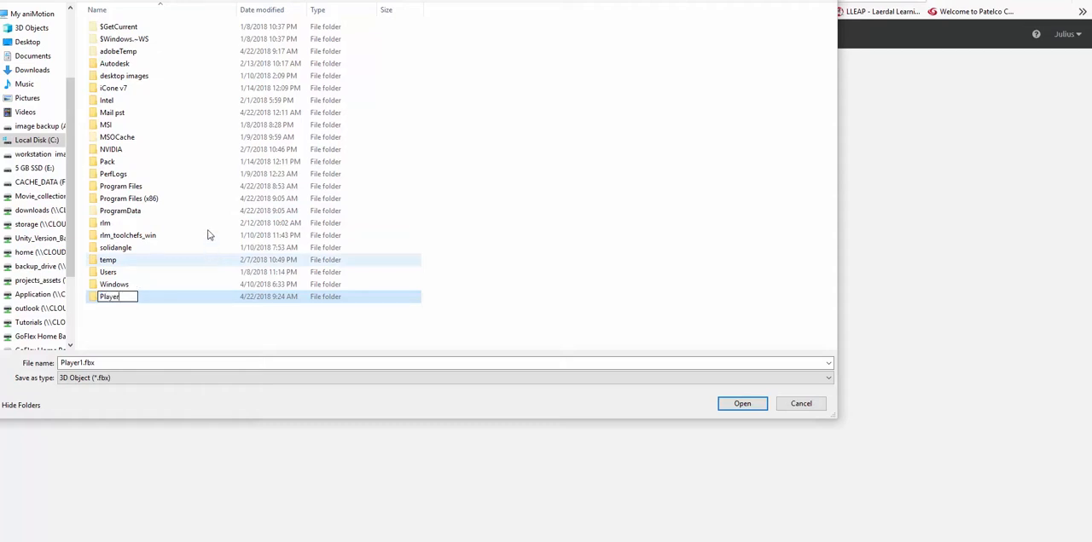
click(182, 318)
double_click(114, 299)
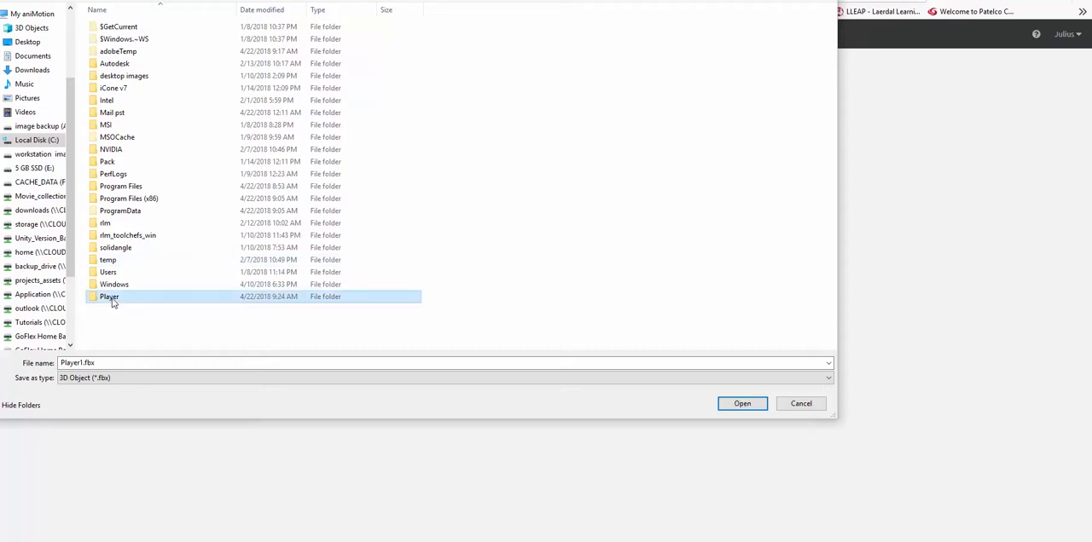
click(736, 404)
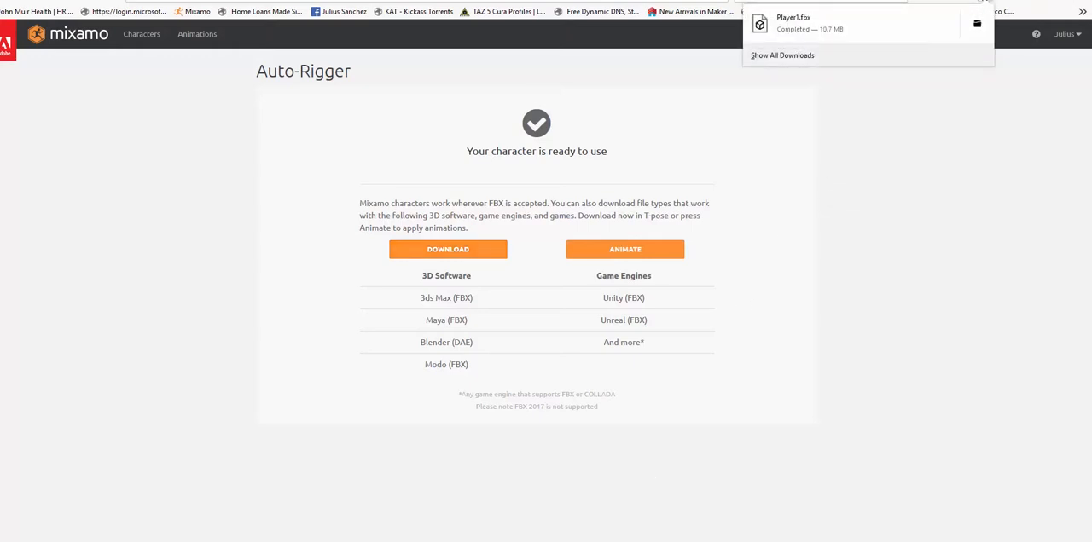
- Close Fuse, discarding the changes to the assembly, and switch to the untitled scene in Maya
key(Escape)
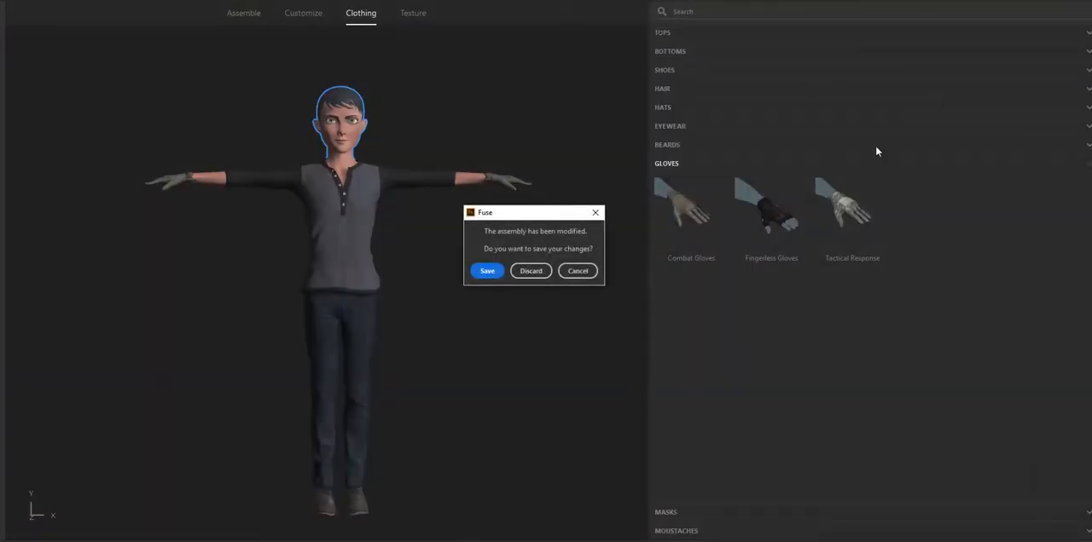
click(530, 271)
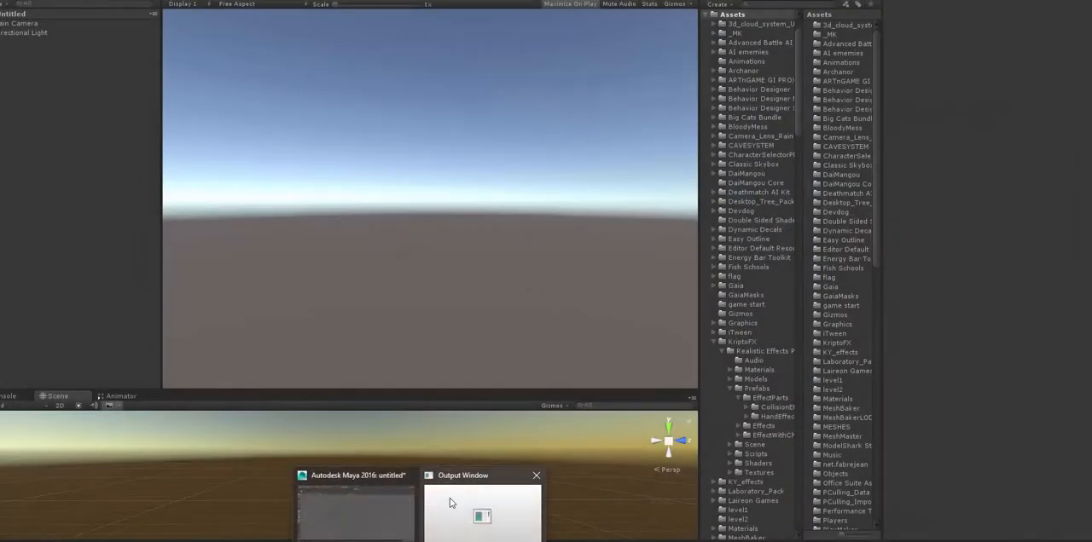
click(381, 477)
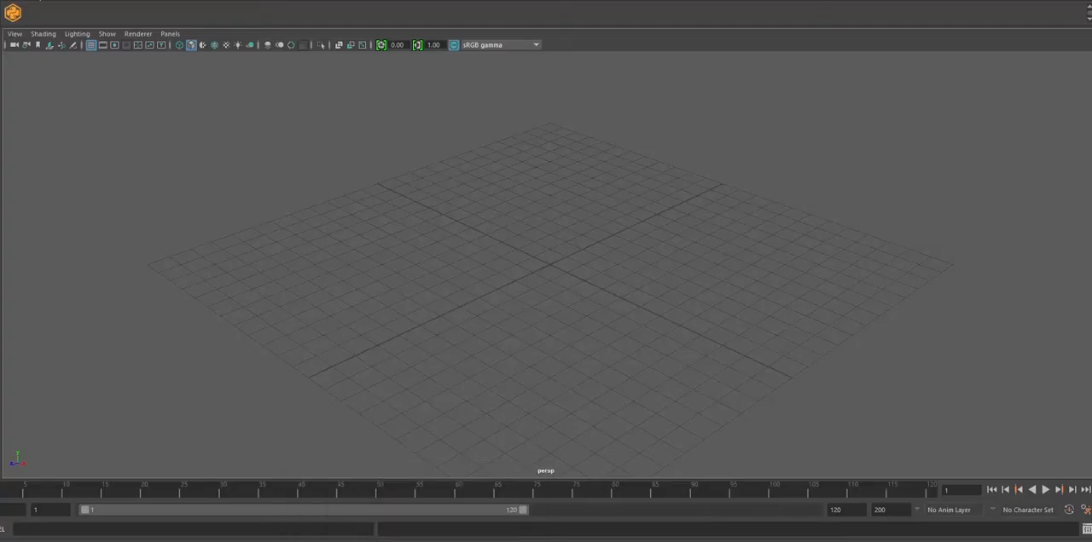
- Import Player1.fbx from C:\Player into the empty scene with the default import options
click(10, 0)
click(53, 92)
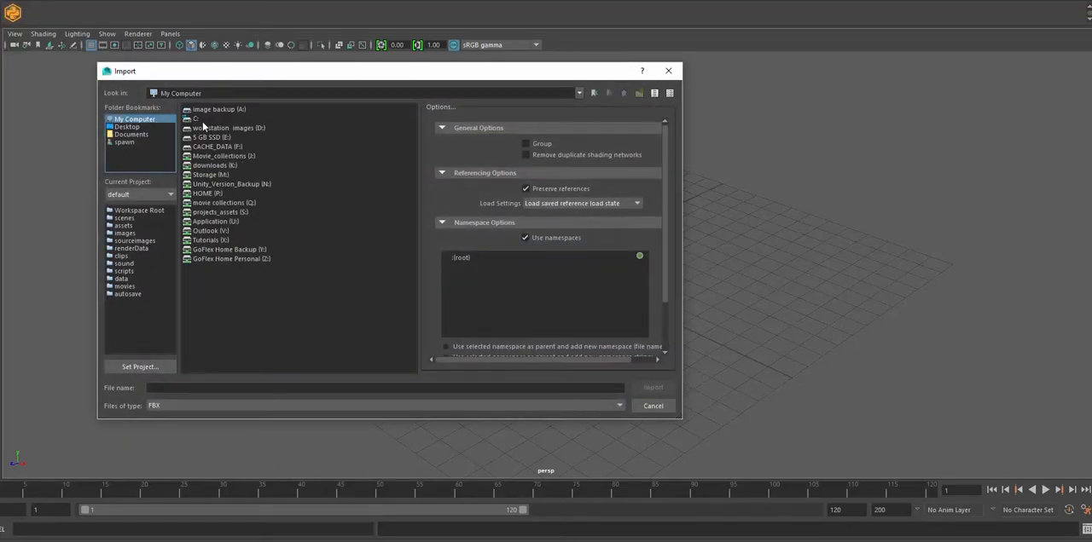
double_click(202, 121)
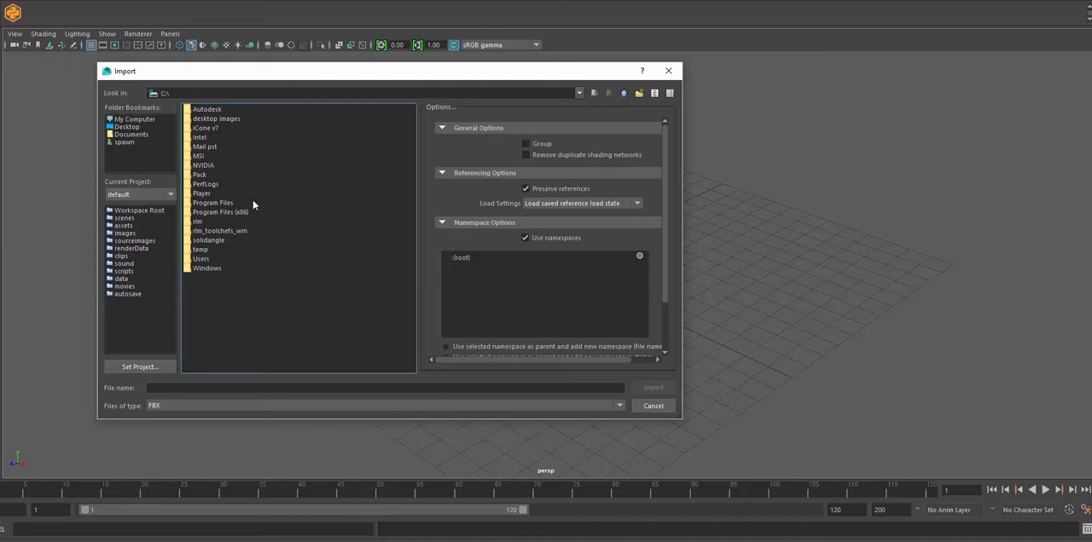
double_click(201, 193)
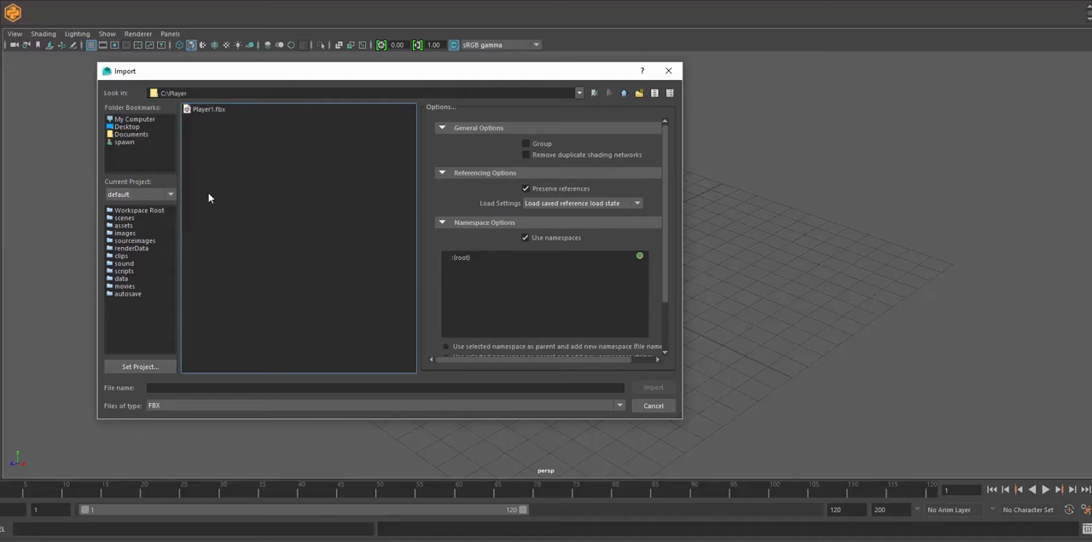
click(211, 109)
click(652, 388)
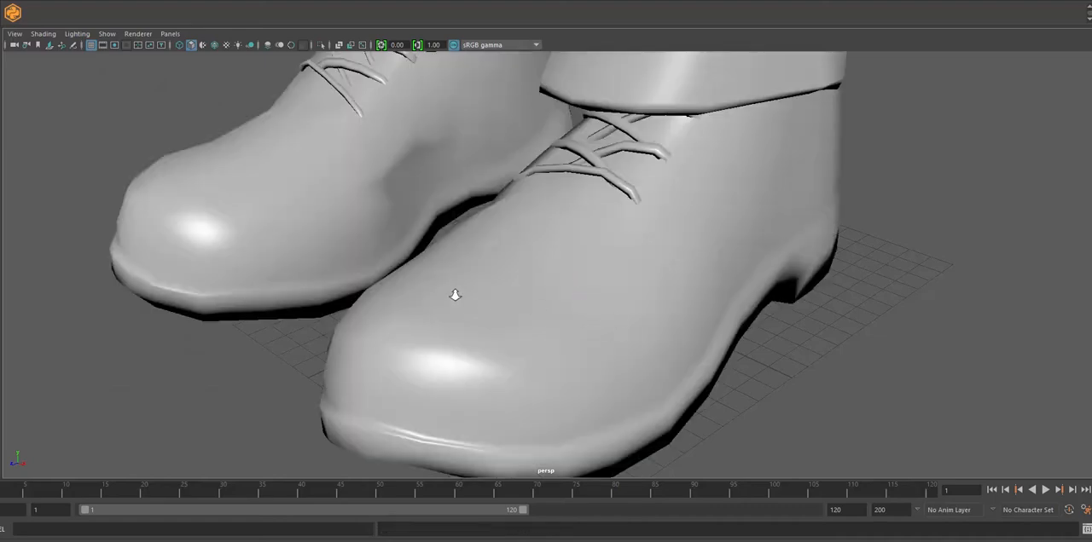
- Examine the imported character in the perspective view from the shoes up to the head and hands
alt+right_drag(455, 298, 344, 182)
alt+middle_drag(343, 182, 326, 278)
alt+right_drag(325, 278, 222, 210)
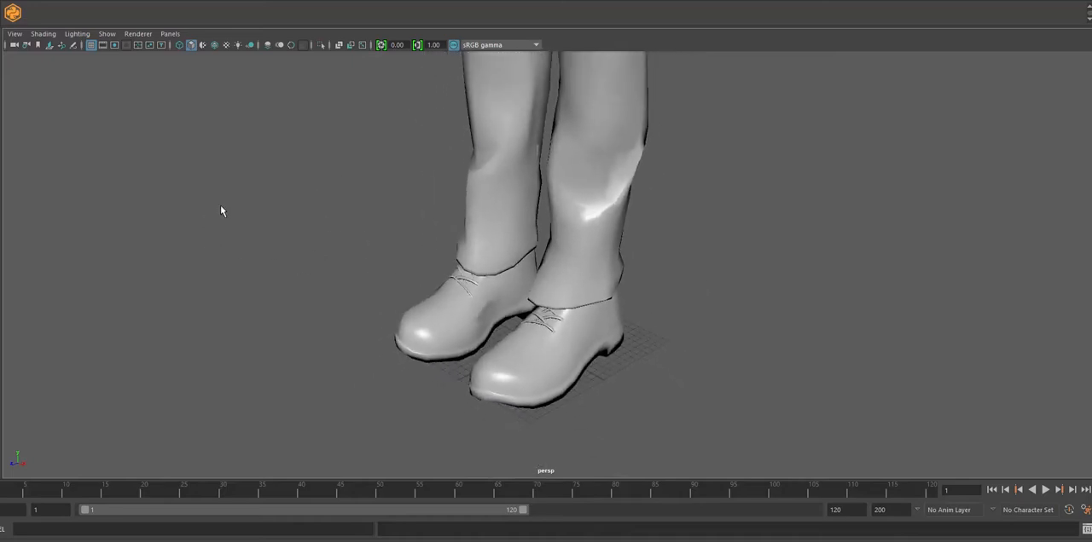
alt+middle_drag(247, 186, 283, 298)
alt+right_drag(749, 253, 287, 216)
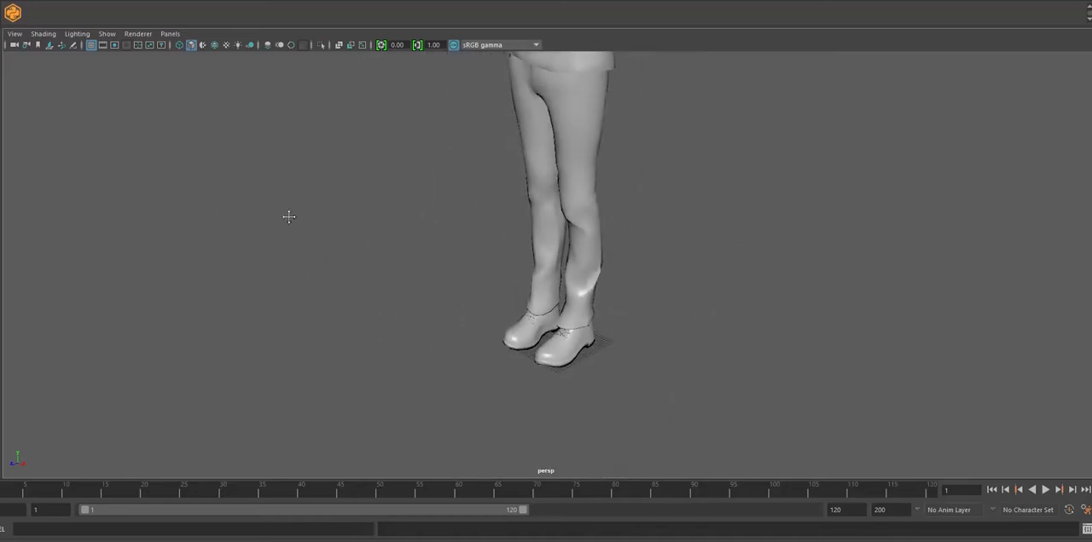
alt+middle_drag(287, 217, 214, 350)
mouse_move(290, 300)
alt+mouse_down()
mouse_move(359, 273)
mouse_move(296, 285)
alt+mouse_up()
alt+middle_drag(297, 285, 253, 346)
alt+right_drag(253, 346, 95, 314)
- Show the skeleton inside the character's mesh with X-Ray and X-Ray Joints shading
click(43, 33)
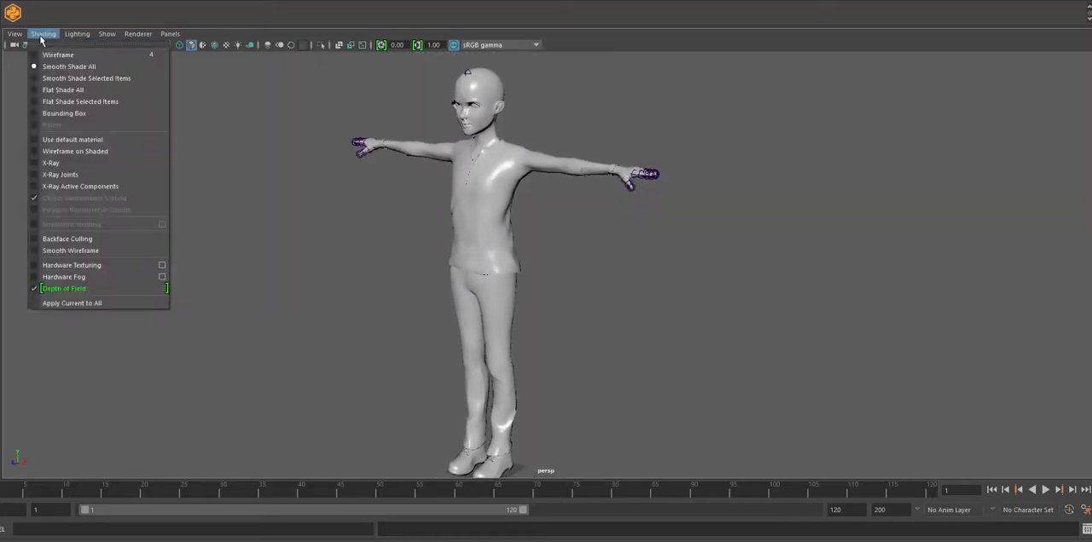
mouse_move(14, 33)
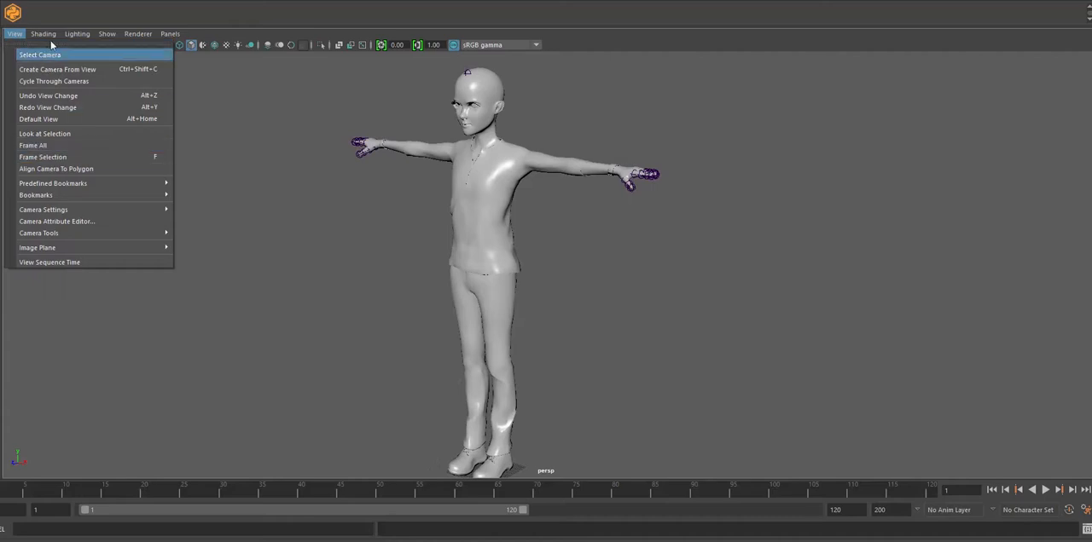
click(68, 173)
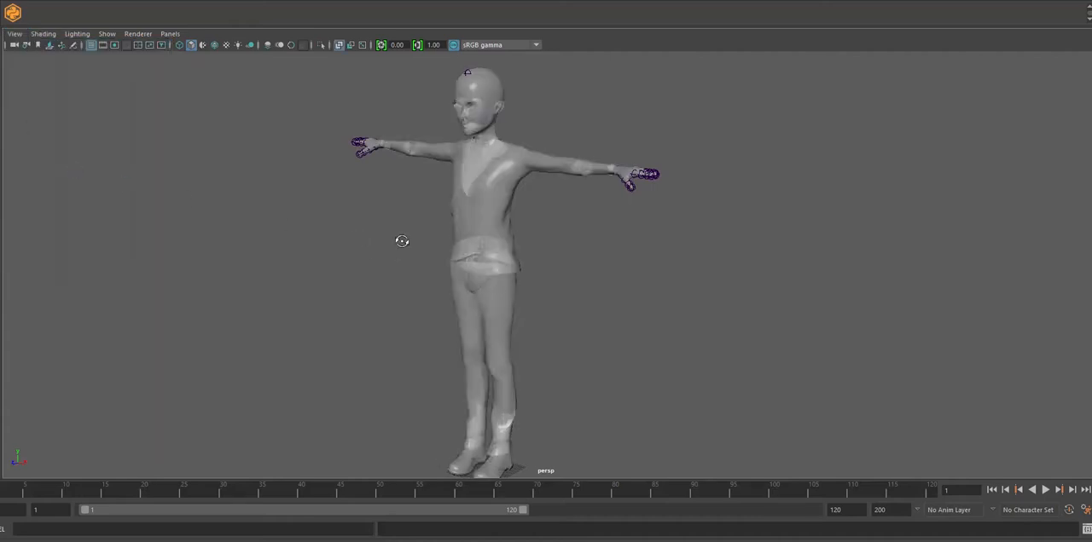
mouse_move(402, 242)
alt+mouse_down()
mouse_move(434, 242)
mouse_move(424, 261)
mouse_move(414, 252)
alt+mouse_up()
alt+right_drag(414, 252, 521, 378)
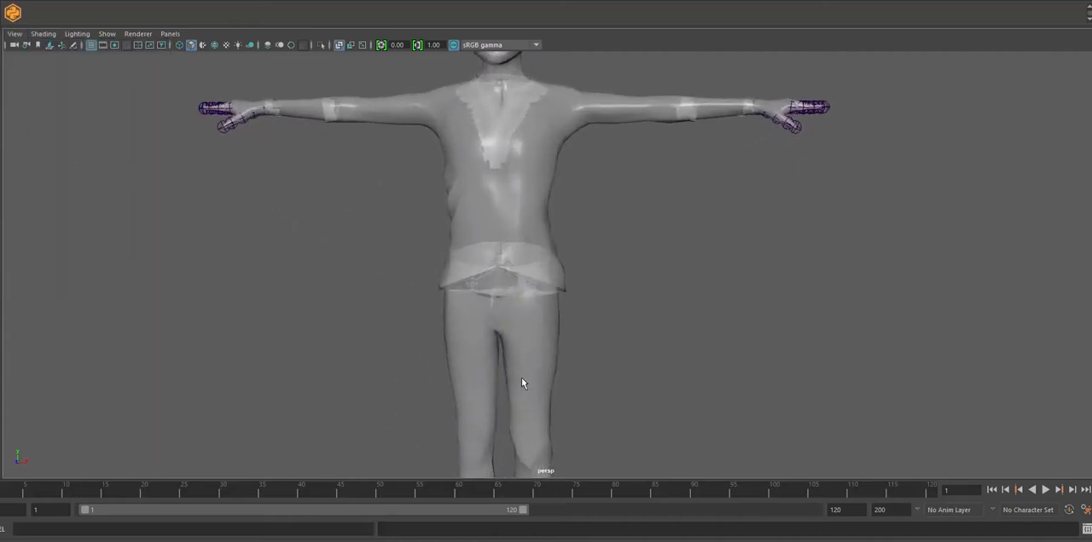
alt+middle_drag(392, 320, 399, 341)
click(43, 33)
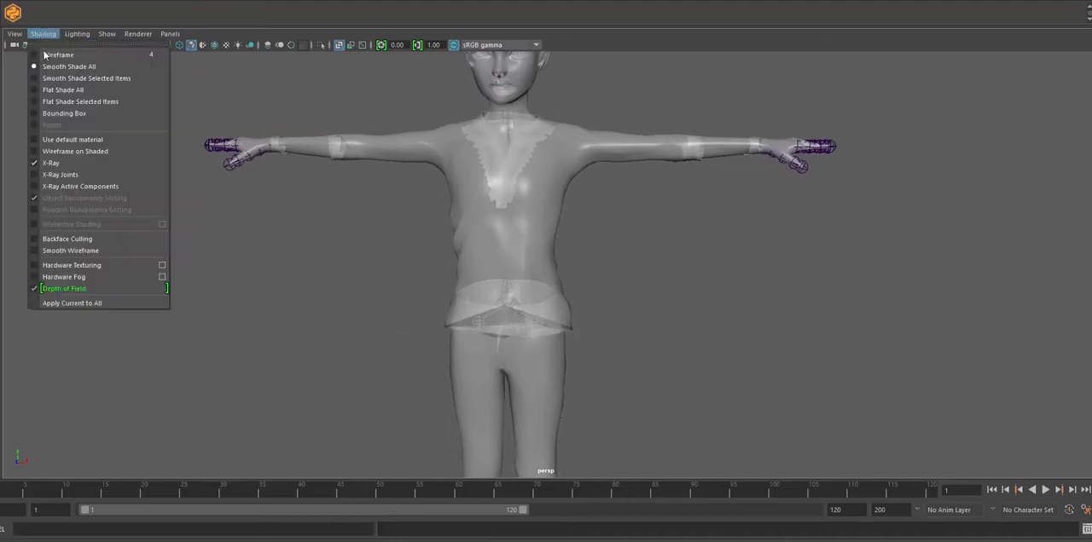
click(75, 184)
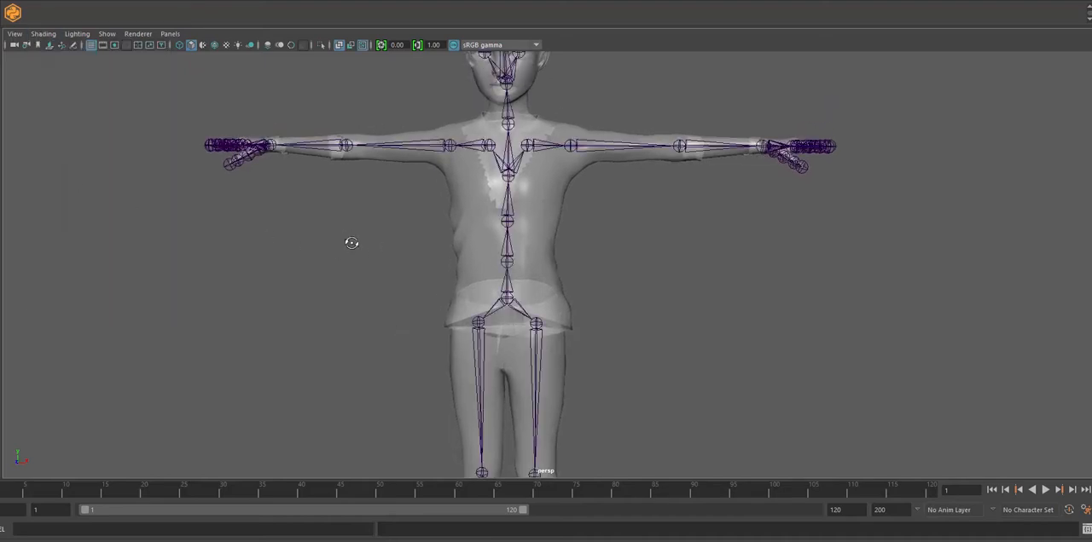
- Test the rig by rotating the character's right upper-arm joint, undo the rotation and clear the selection
alt+drag(351, 244, 349, 265)
alt+right_drag(357, 278, 401, 392)
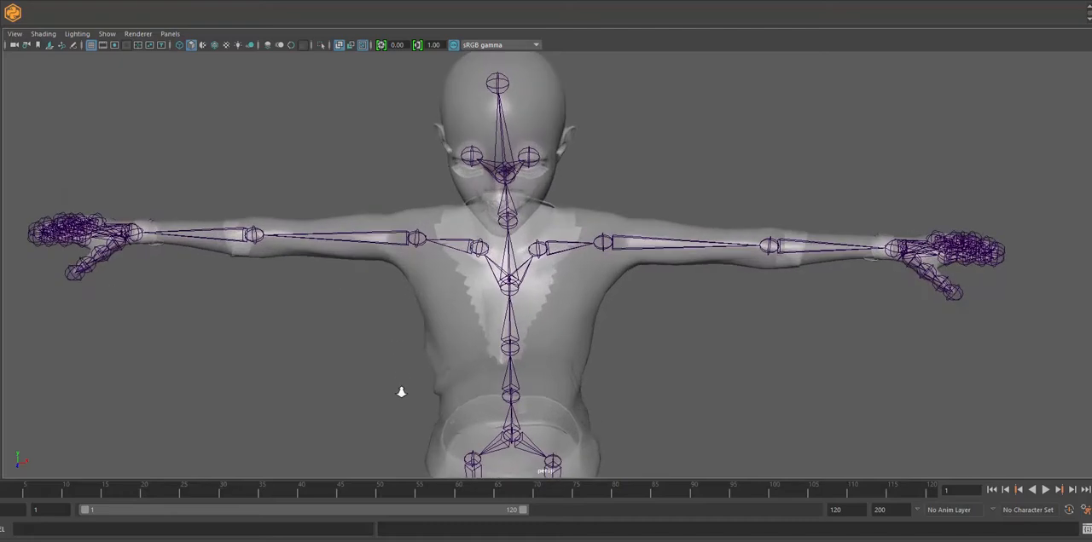
click(394, 237)
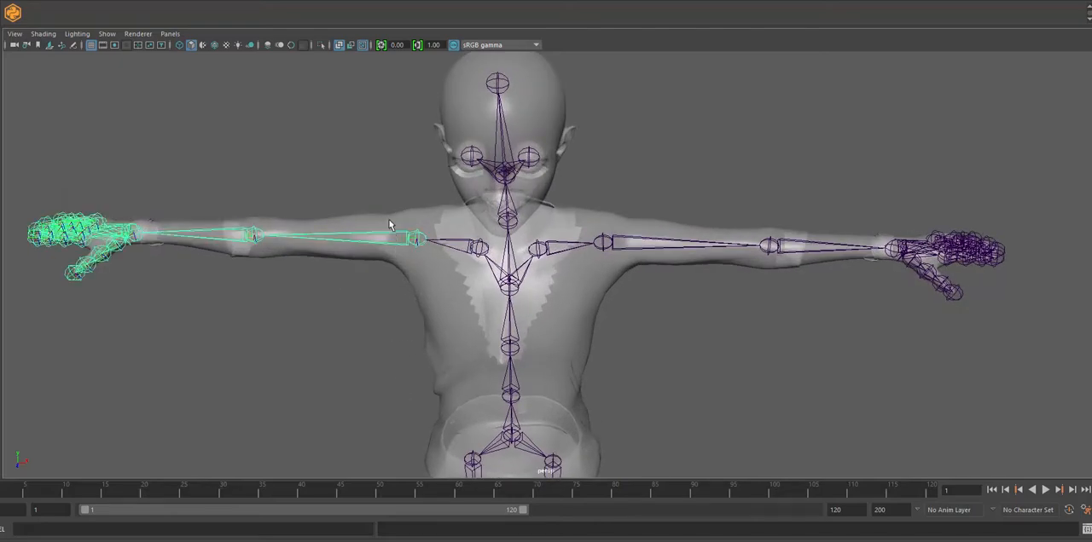
key(e)
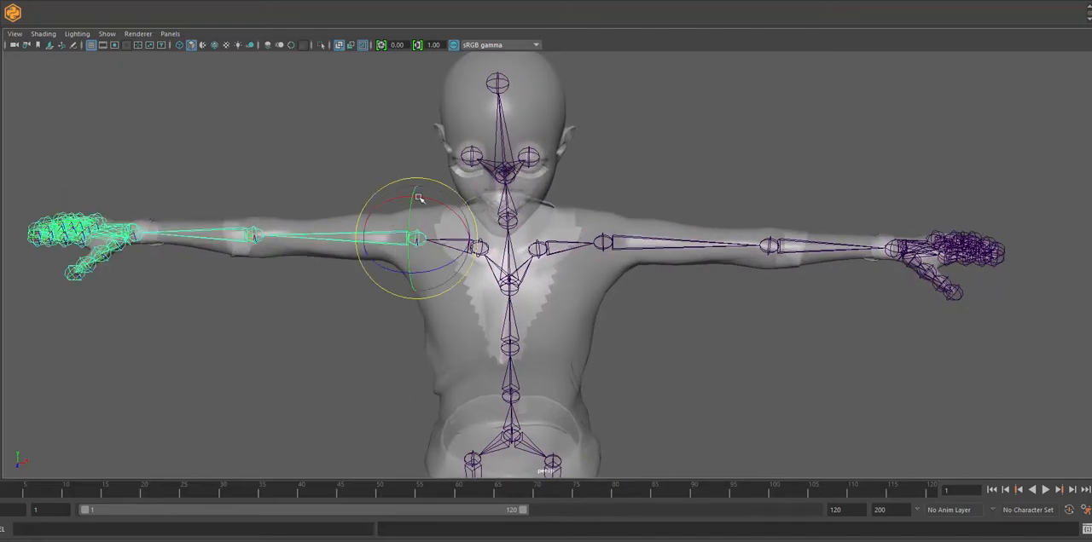
drag(419, 198, 378, 207)
key(ctrl+z)
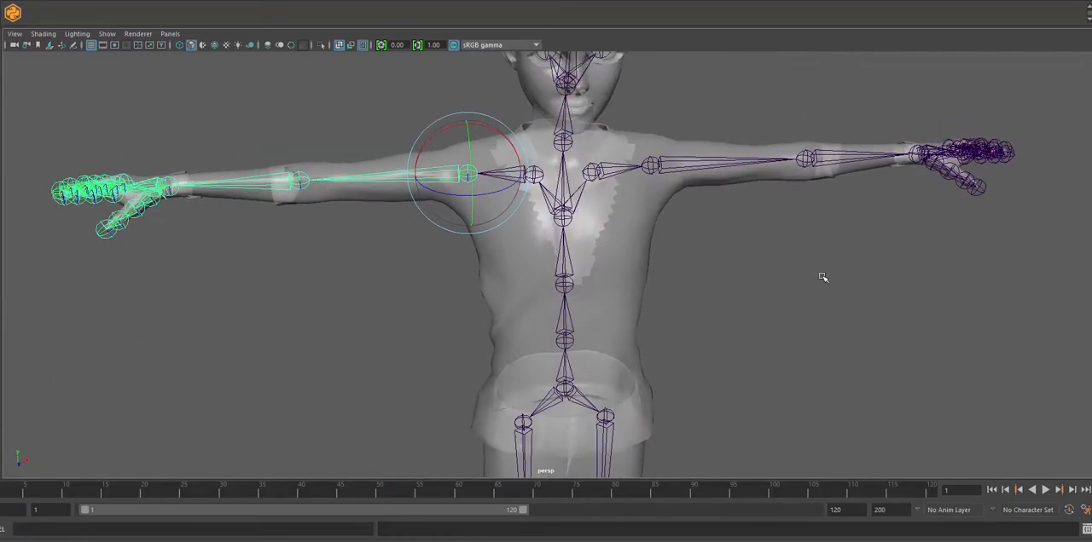
alt+right_drag(822, 277, 567, 242)
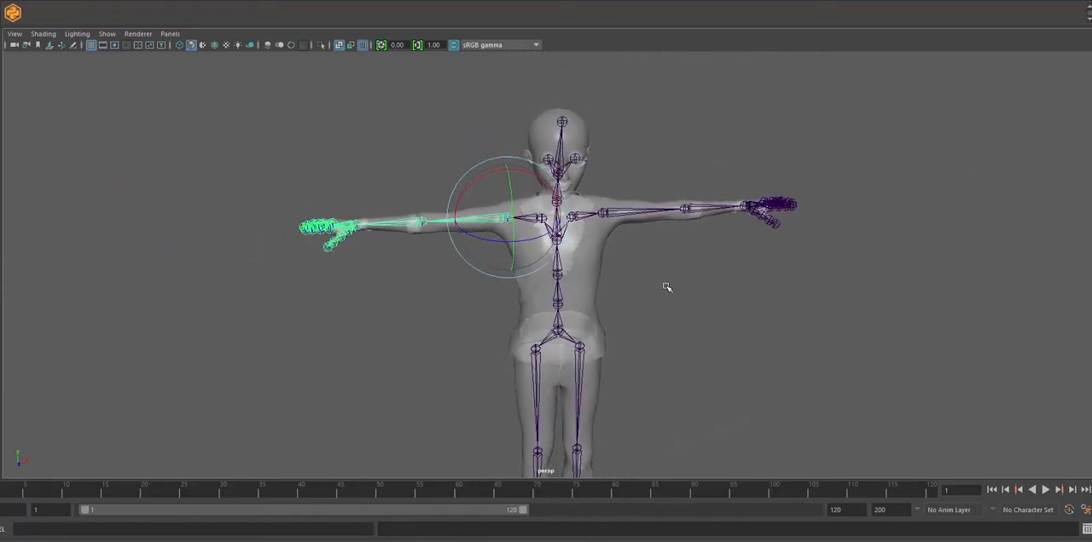
alt+right_drag(666, 287, 409, 226)
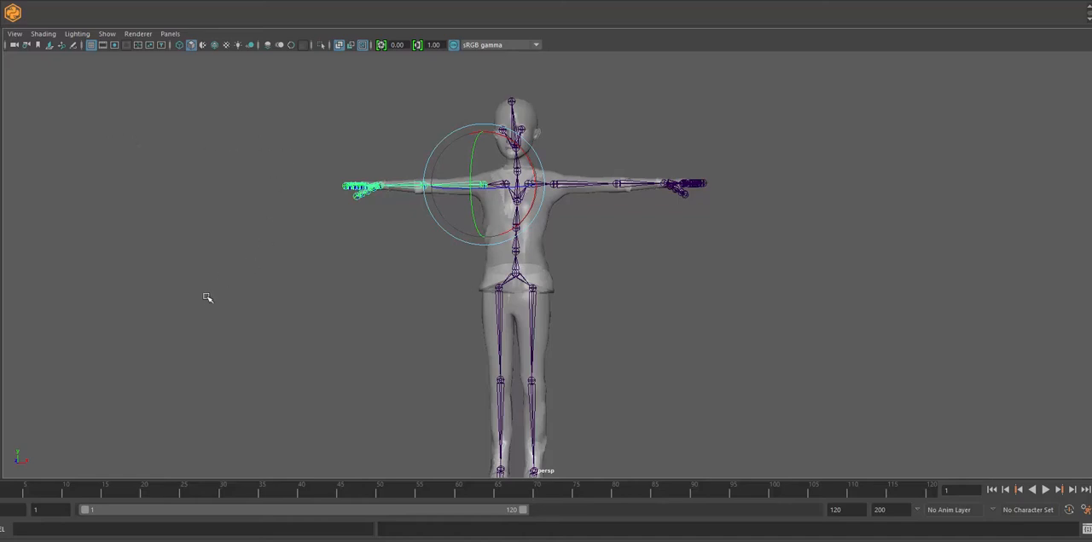
click(396, 267)
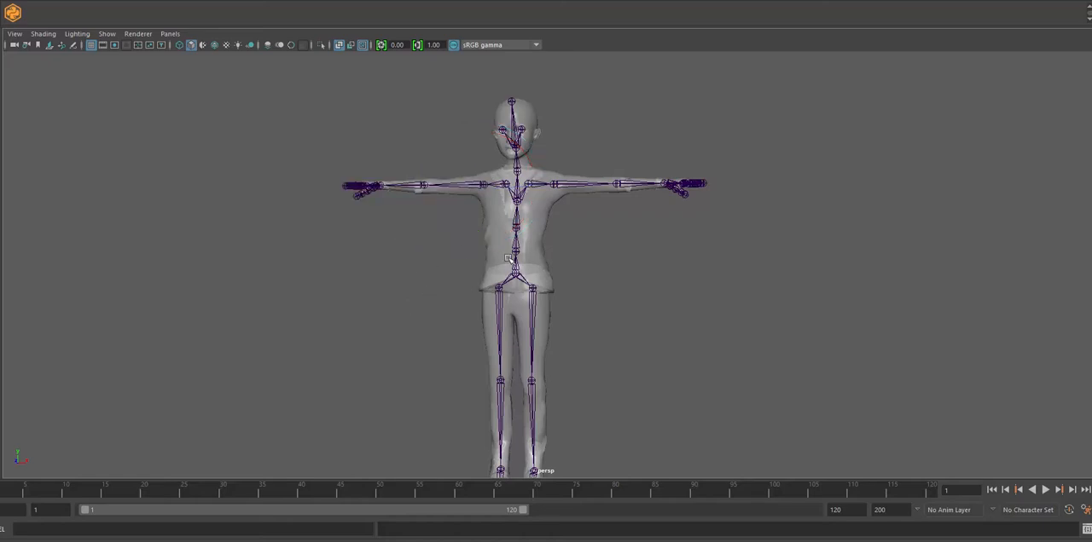
- Switch off X-Ray Joints and X-Ray shading for the perspective view
click(43, 34)
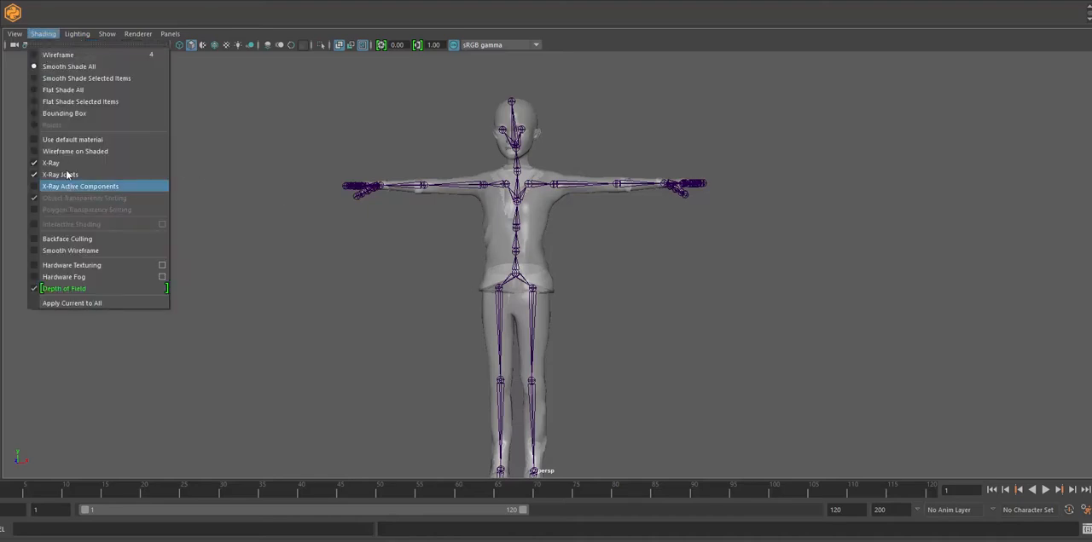
click(68, 173)
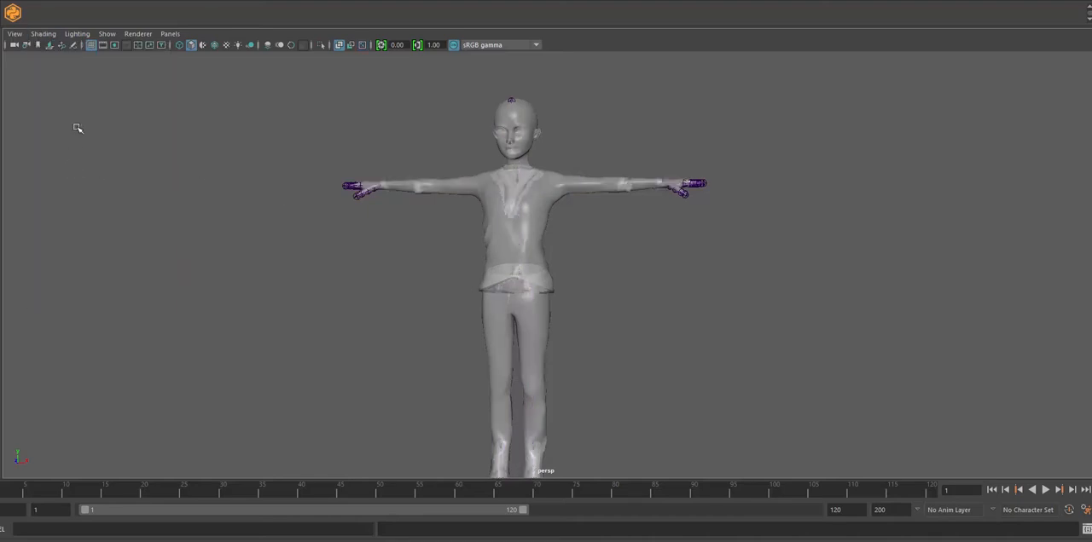
click(43, 34)
click(60, 166)
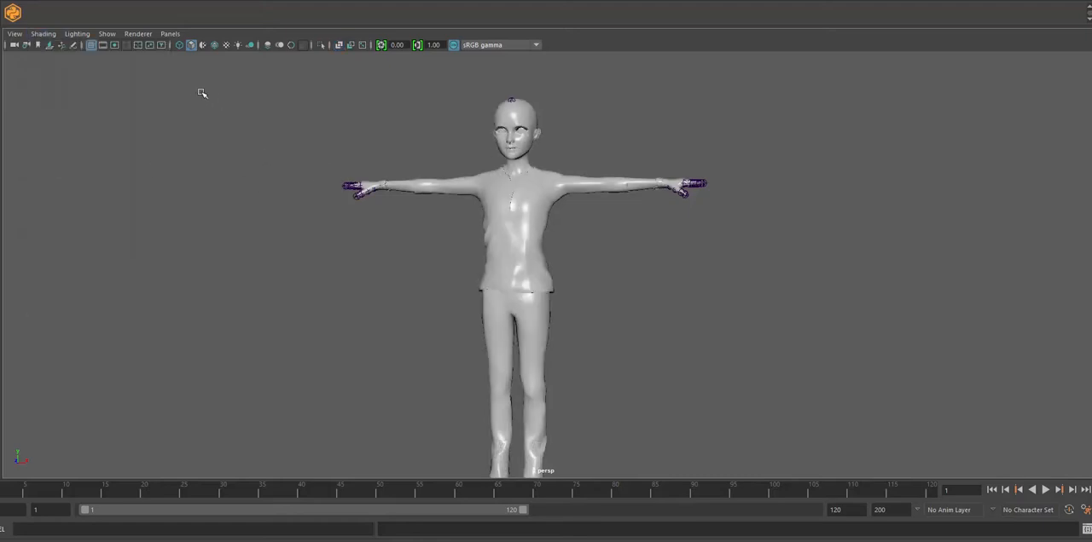
- Rig the character with the Mixamo Auto-Control-Rig, leaving the pelvis control off, and look over its head and upper-body controls
click(12, 15)
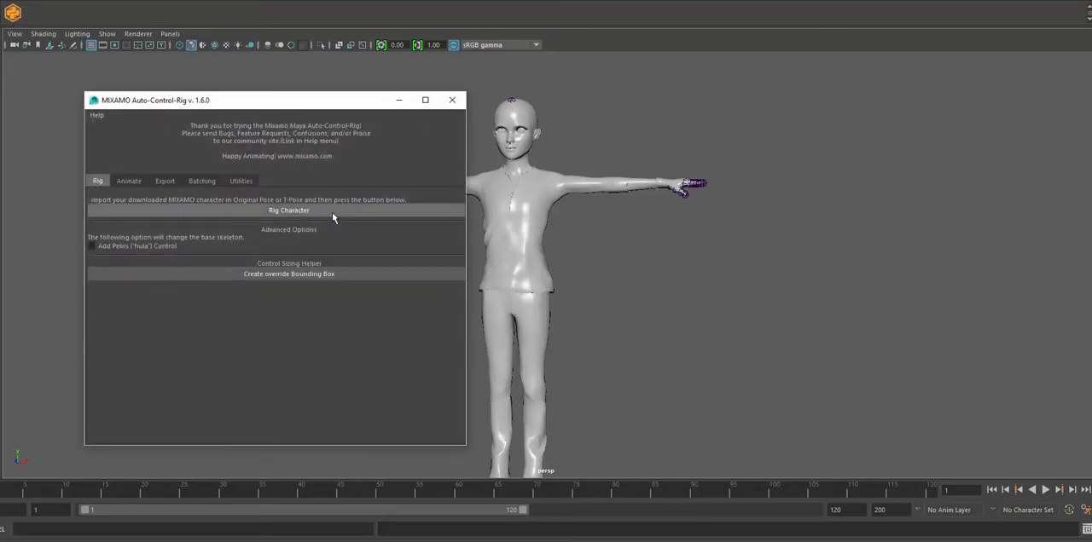
click(333, 213)
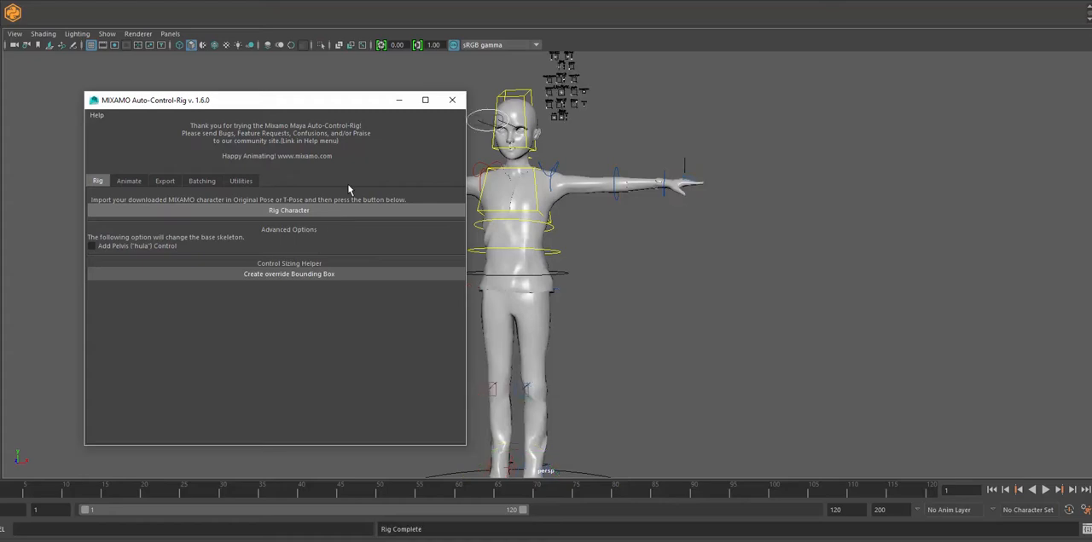
click(452, 100)
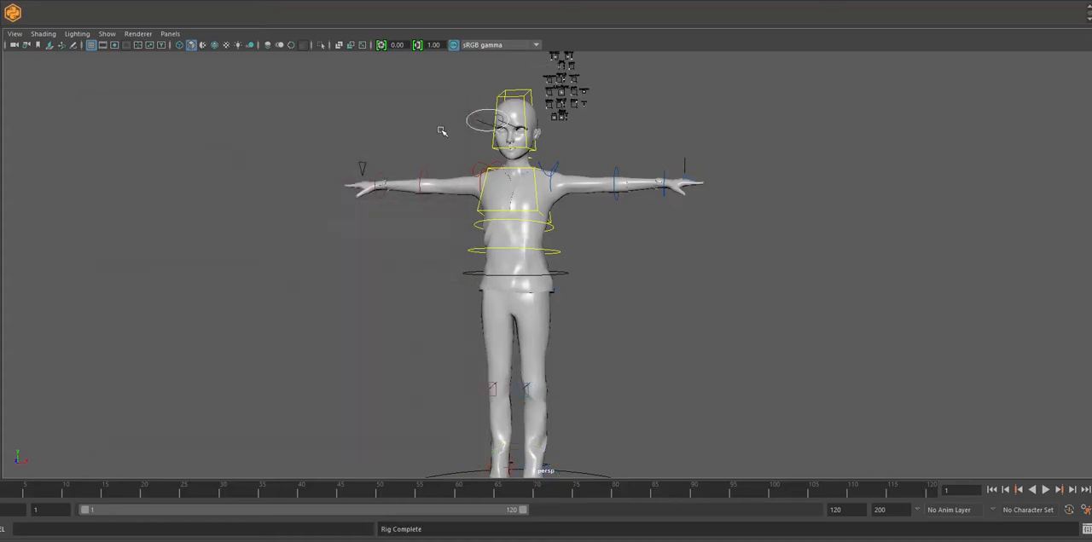
alt+right_drag(438, 131, 500, 209)
alt+middle_drag(385, 93, 378, 255)
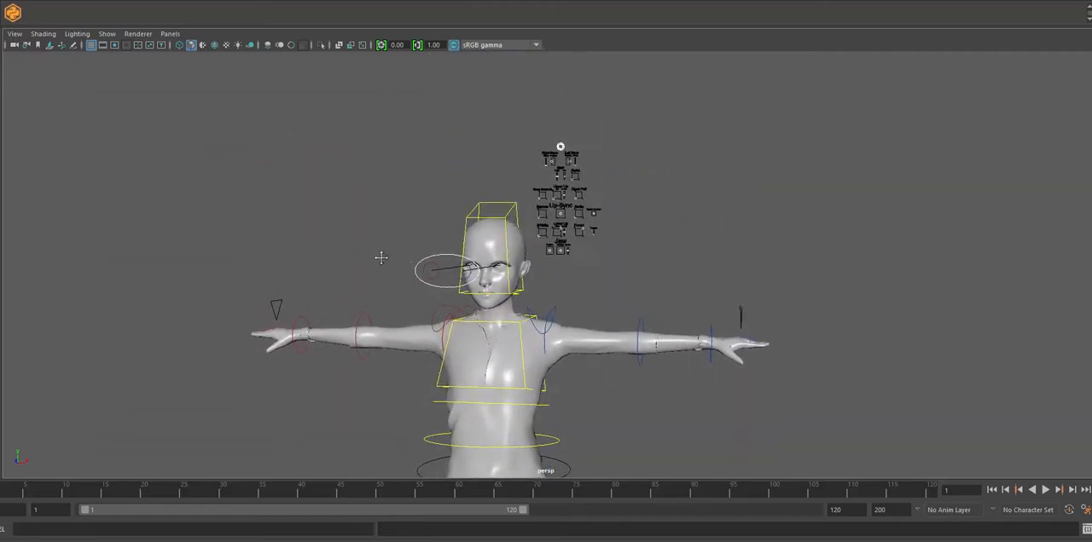
- Test the face rig by moving the Lip-Sync control beside the head, and undo the move
alt+right_drag(377, 256, 452, 273)
alt+drag(452, 273, 673, 195)
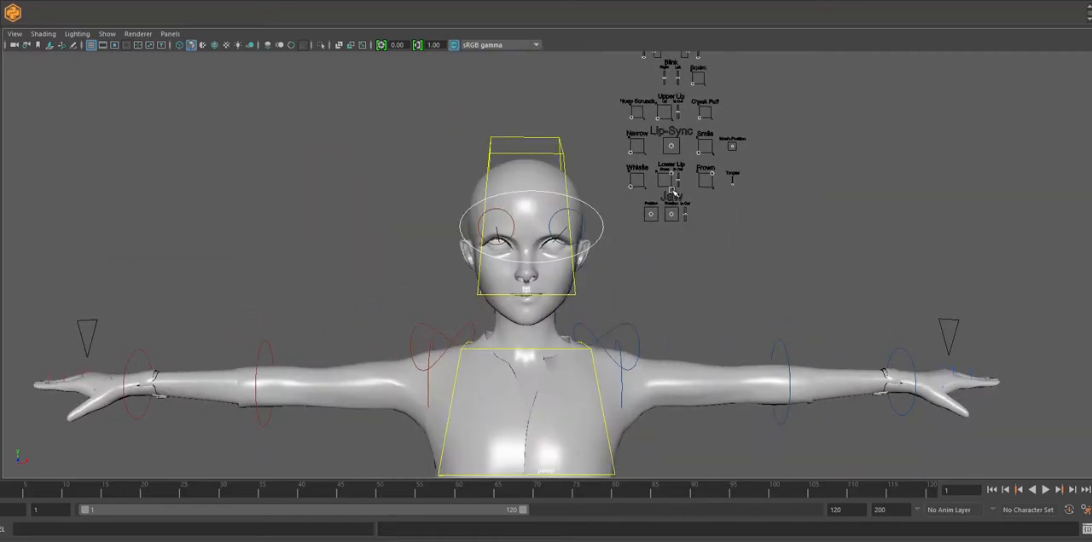
click(673, 147)
key(w)
drag(670, 147, 683, 153)
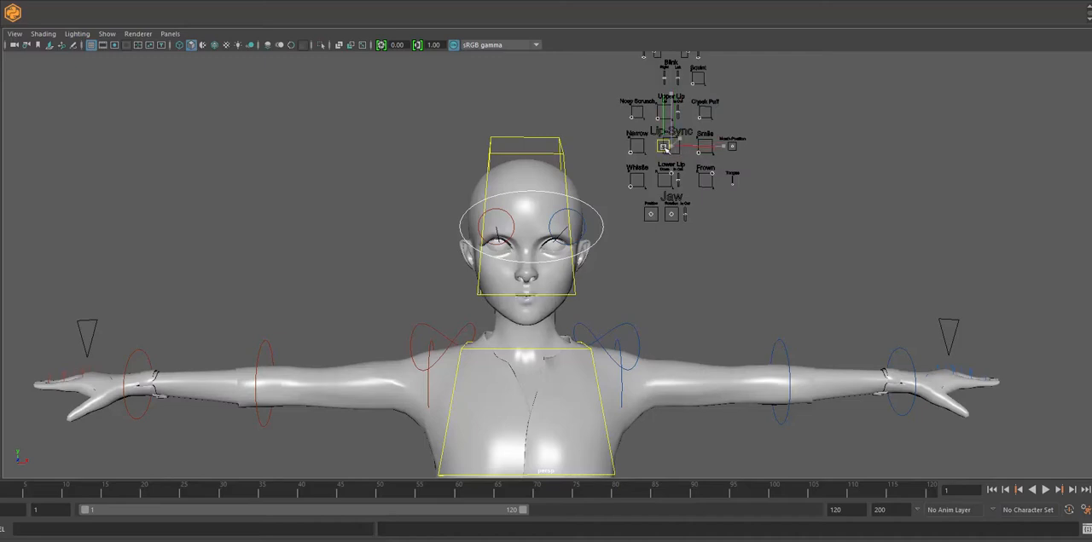
key(ctrl+z)
- Switch to faceshift studio, examine its network streaming setting, and return to Maya
alt+right_drag(757, 271, 613, 281)
alt+middle_drag(613, 282, 610, 226)
alt+right_drag(586, 245, 656, 273)
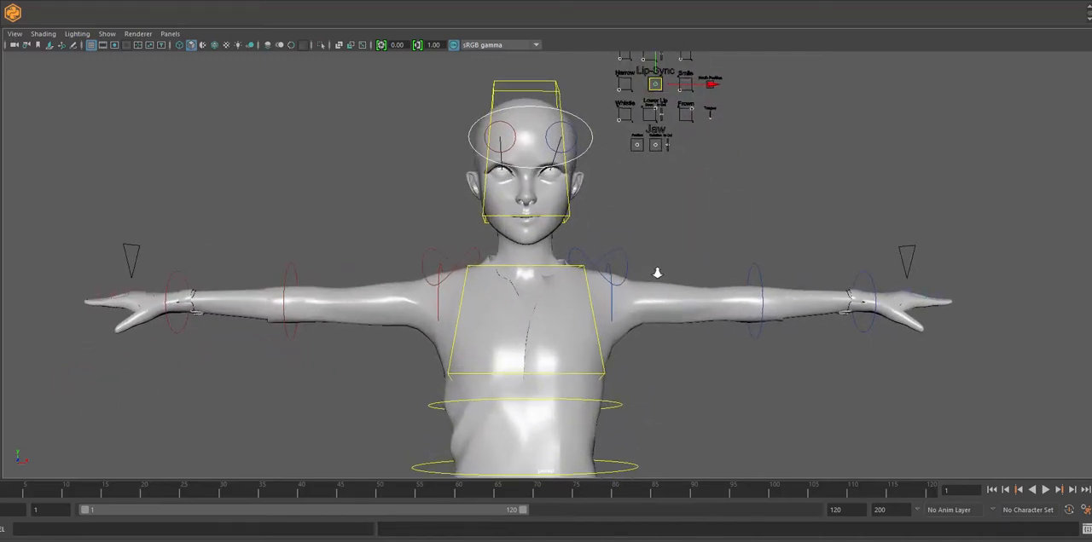
alt+middle_drag(655, 236, 634, 258)
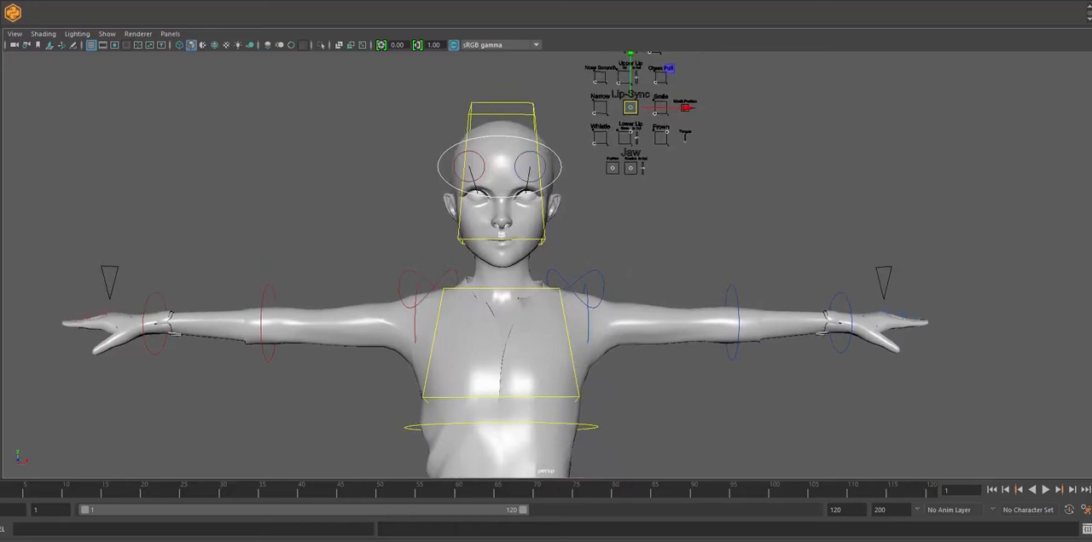
mouse_move(562, 541)
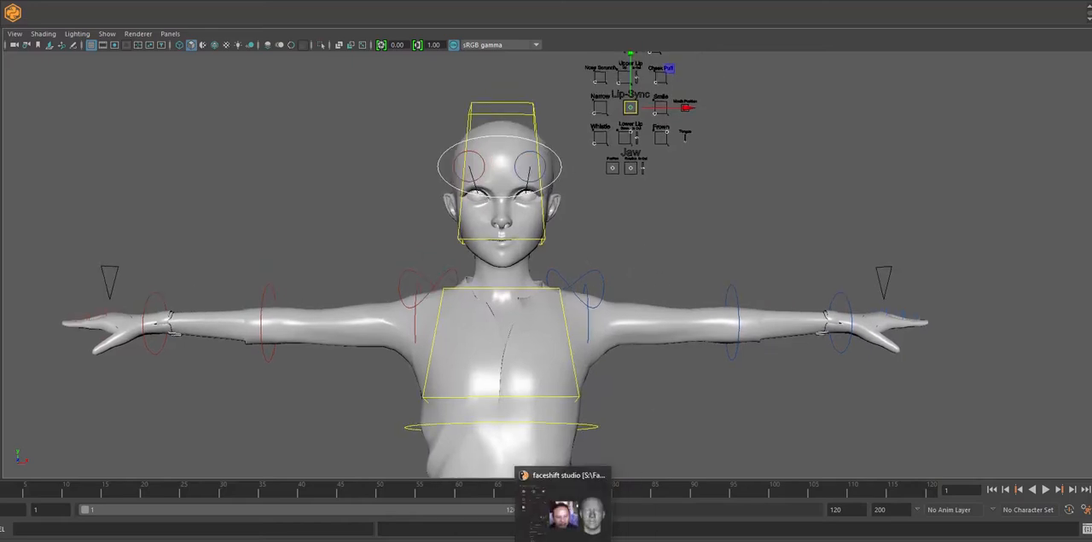
click(563, 512)
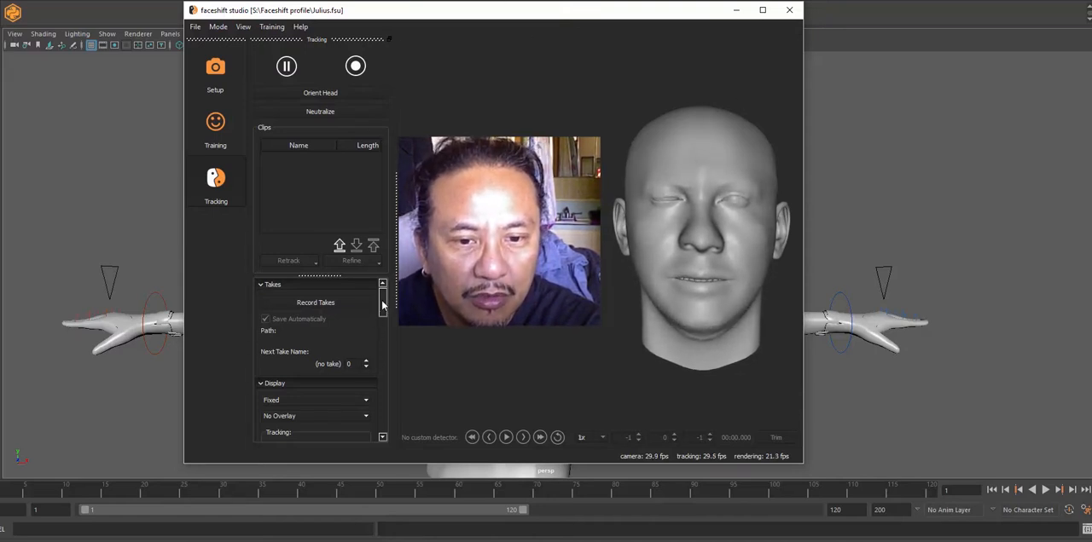
drag(383, 300, 381, 416)
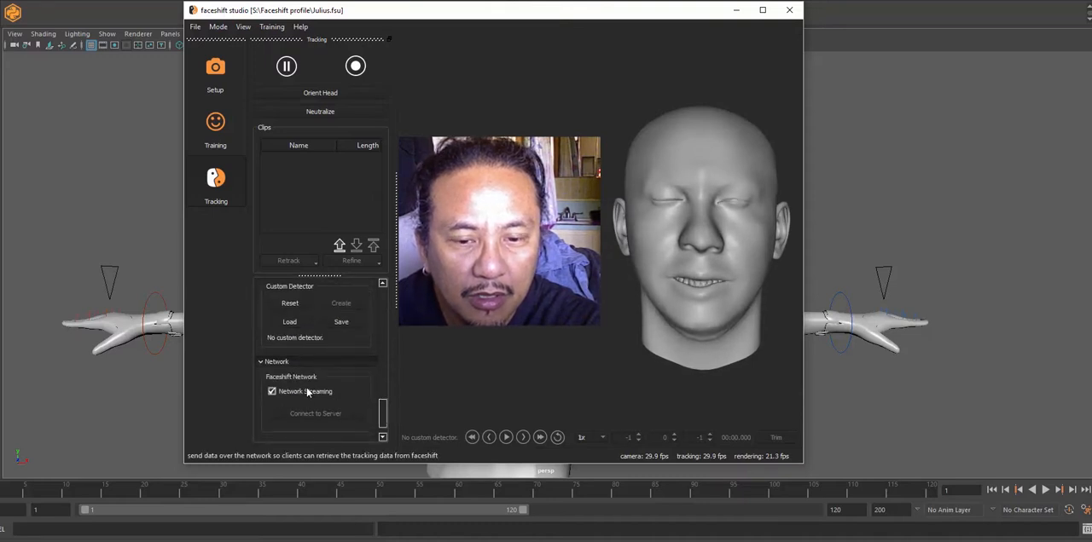
click(735, 10)
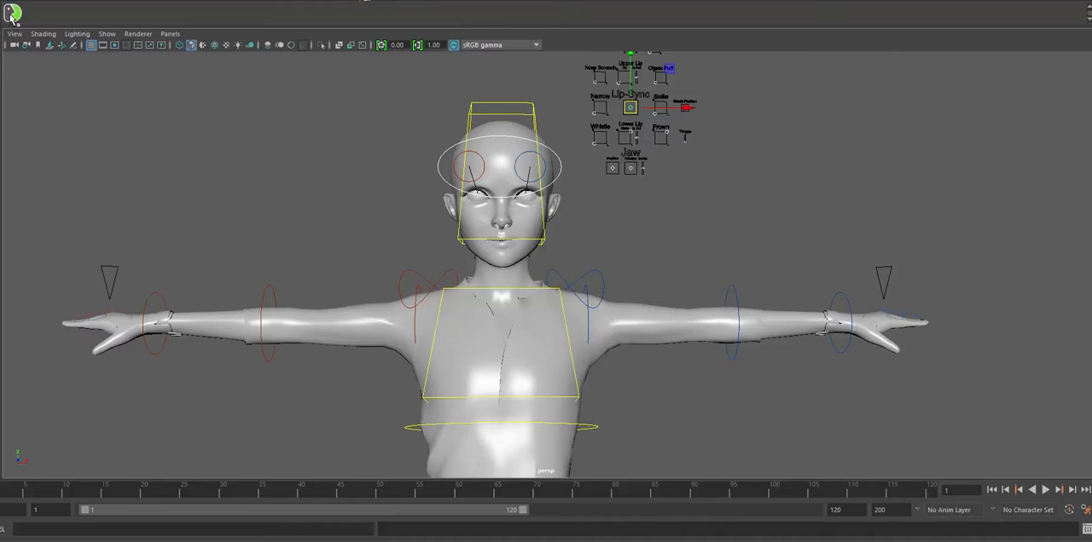
- Open faceshiftForMaya's expression mapping and begin loading a retargeting file
click(13, 15)
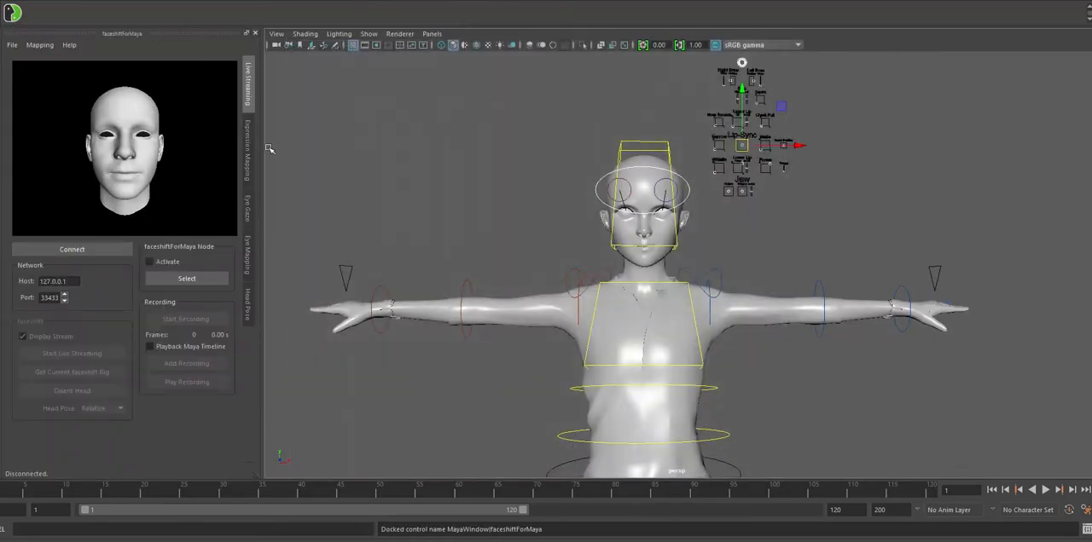
click(247, 156)
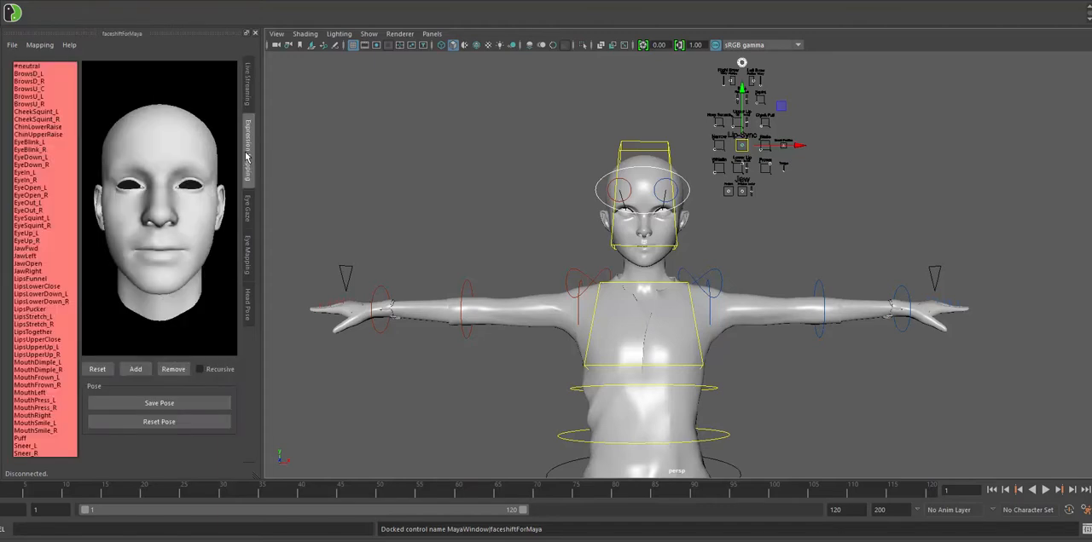
click(13, 44)
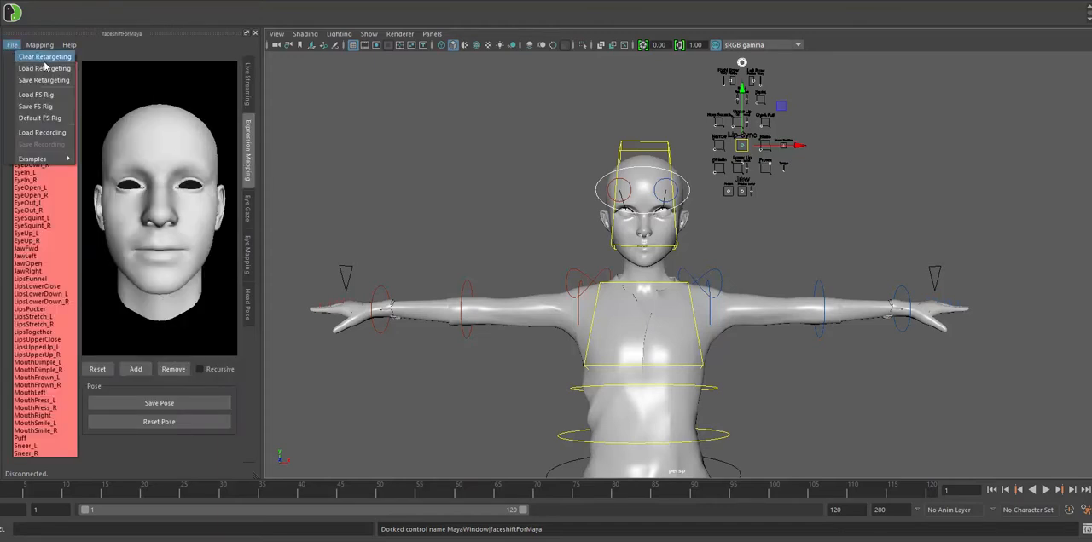
click(58, 75)
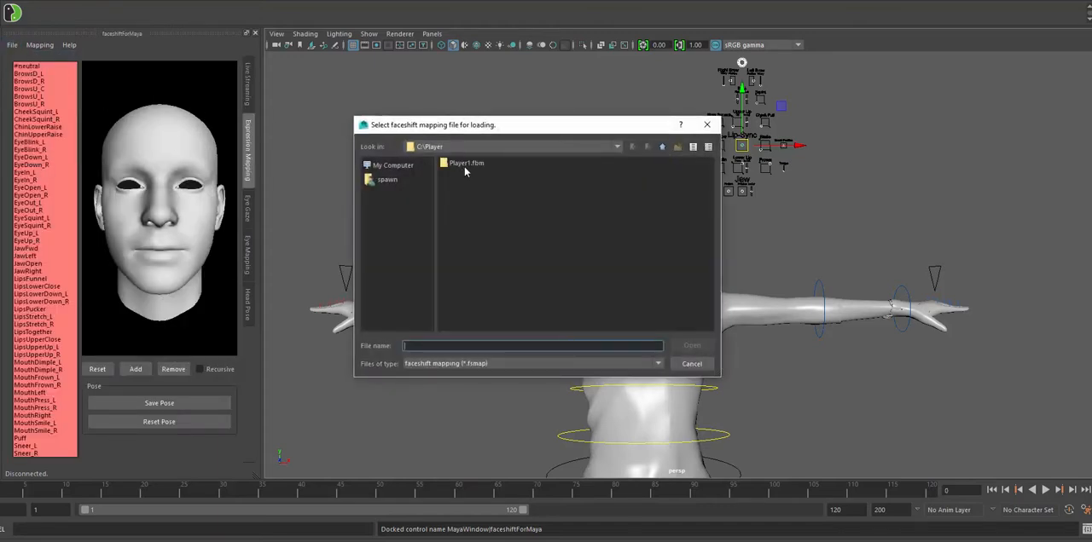
- Look for the faceshift mapping file in the Player1.fbm, Downloads and Documents\faceshift folders
double_click(464, 165)
click(394, 166)
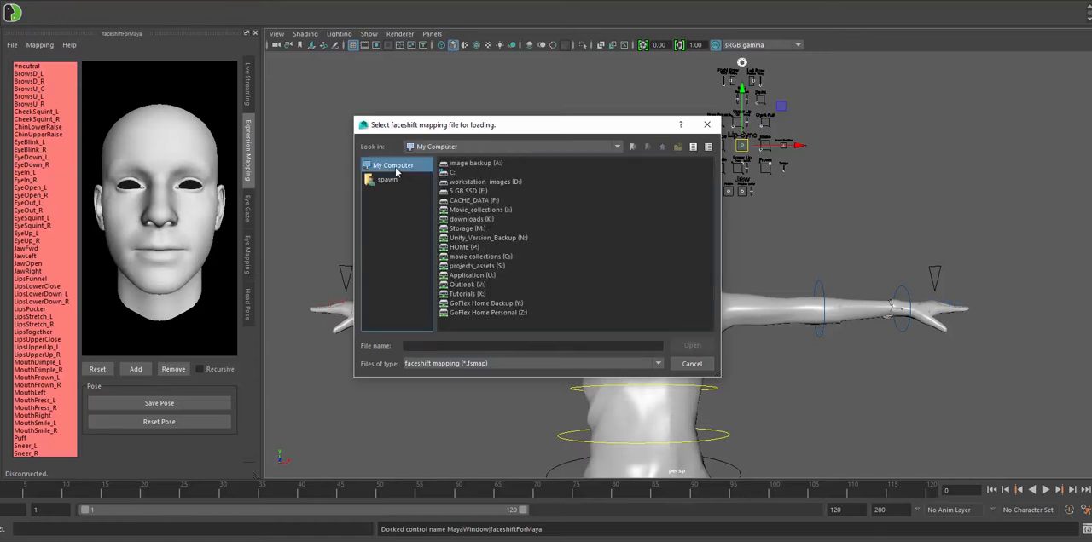
click(388, 180)
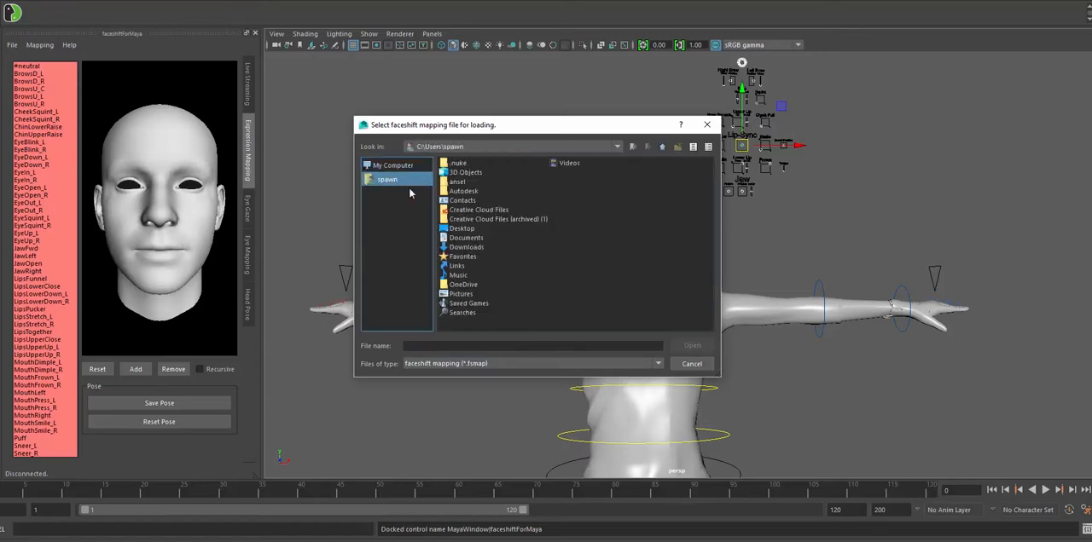
double_click(469, 246)
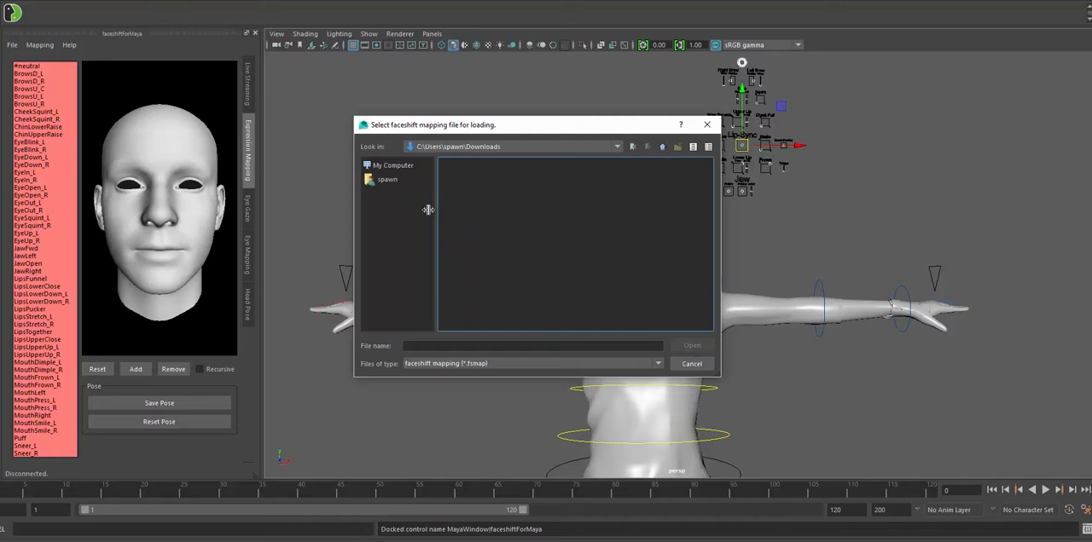
click(394, 182)
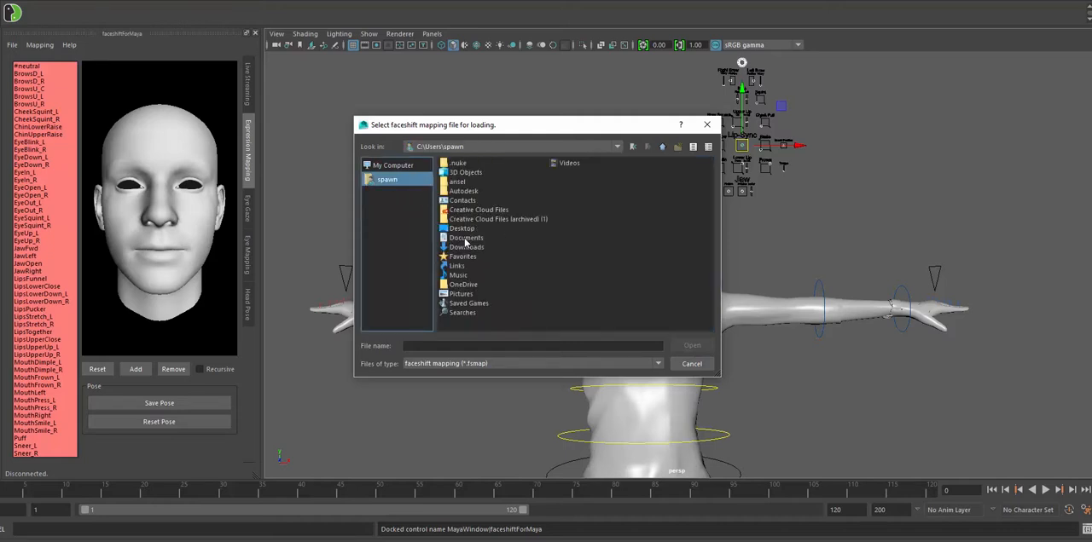
double_click(465, 238)
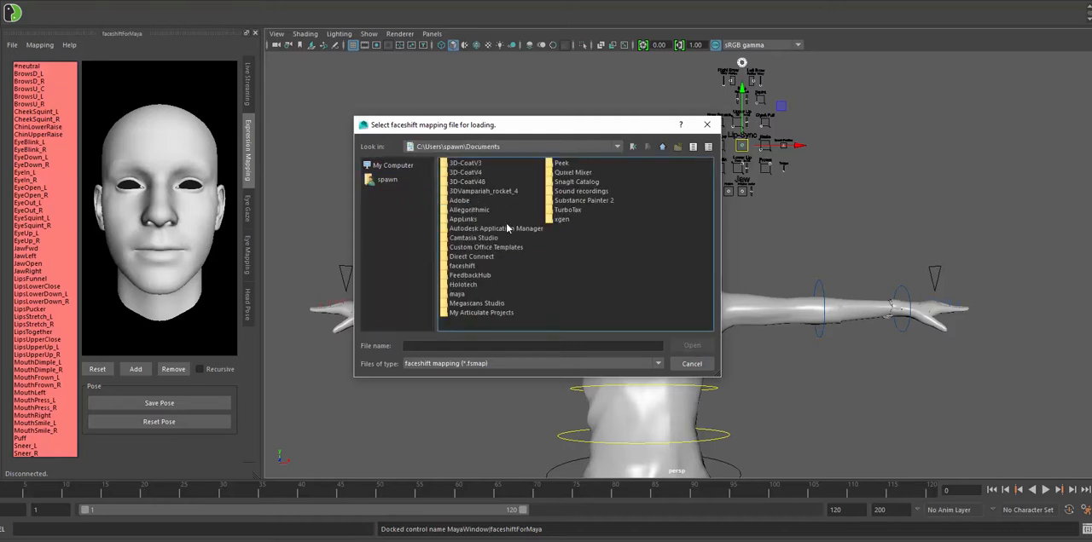
double_click(462, 266)
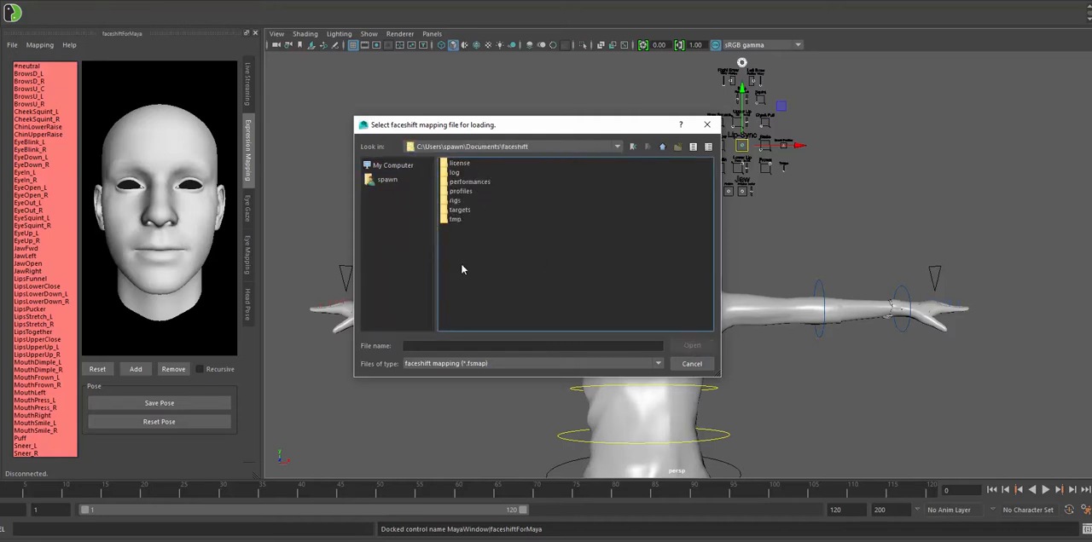
double_click(460, 192)
- Load the .fsmap retargeting file from the Faceshift profile folder on the projects_assets (S:) drive
click(392, 165)
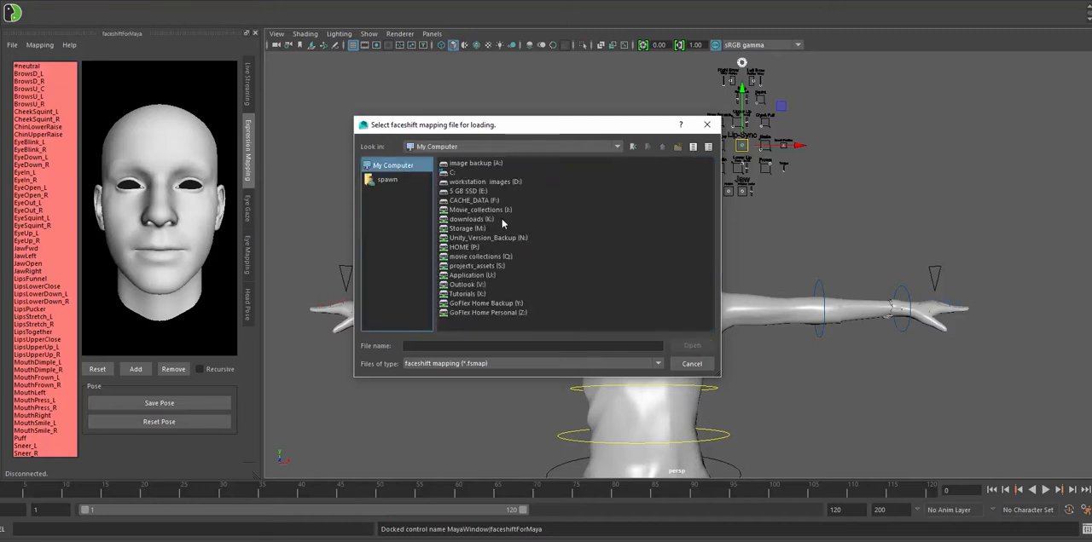
double_click(501, 267)
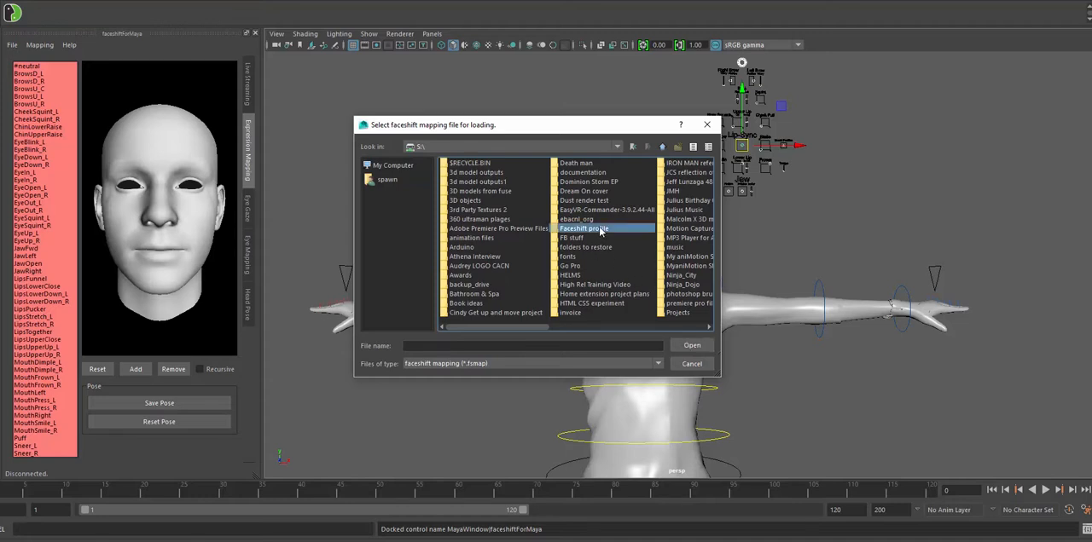
double_click(595, 229)
click(469, 164)
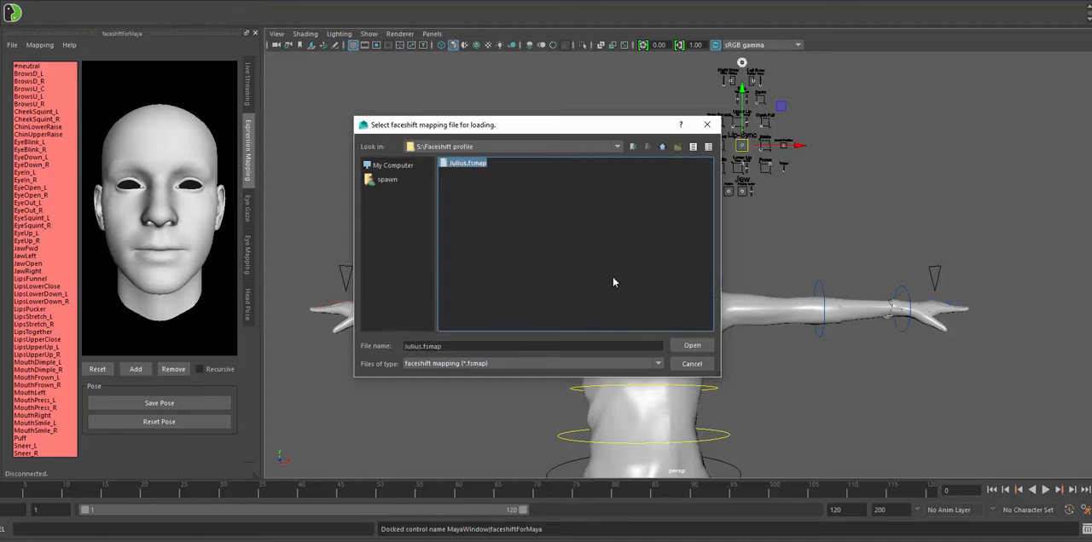
click(691, 345)
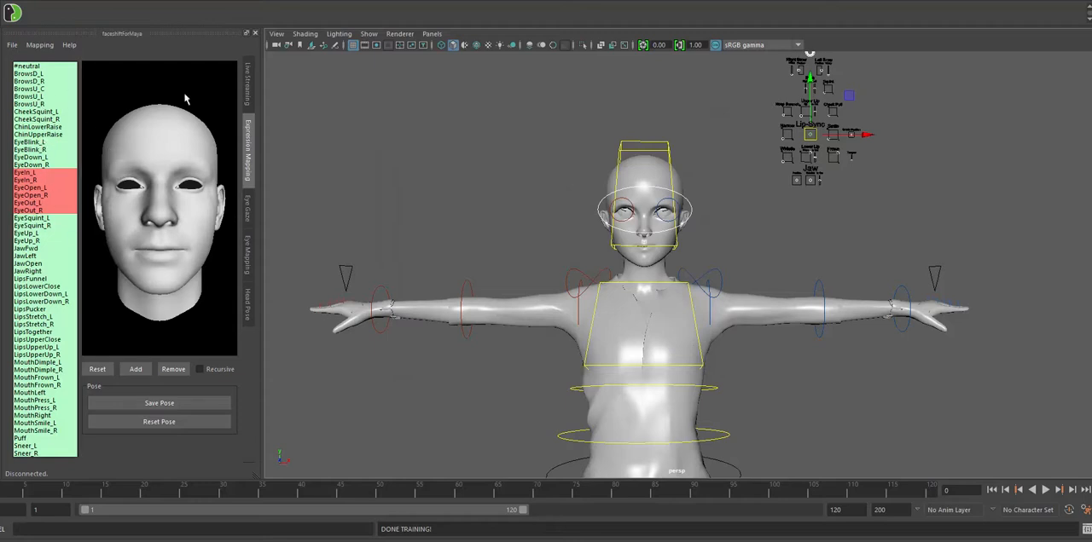
- Connect faceshiftForMaya to the live stream and compare the character's face with the tracking in faceshift studio
click(248, 85)
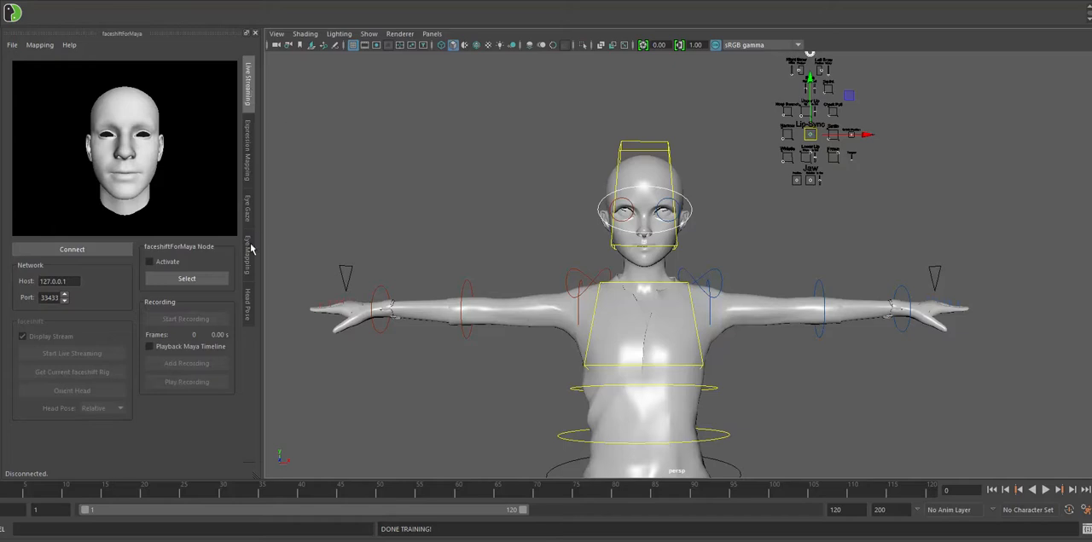
click(72, 250)
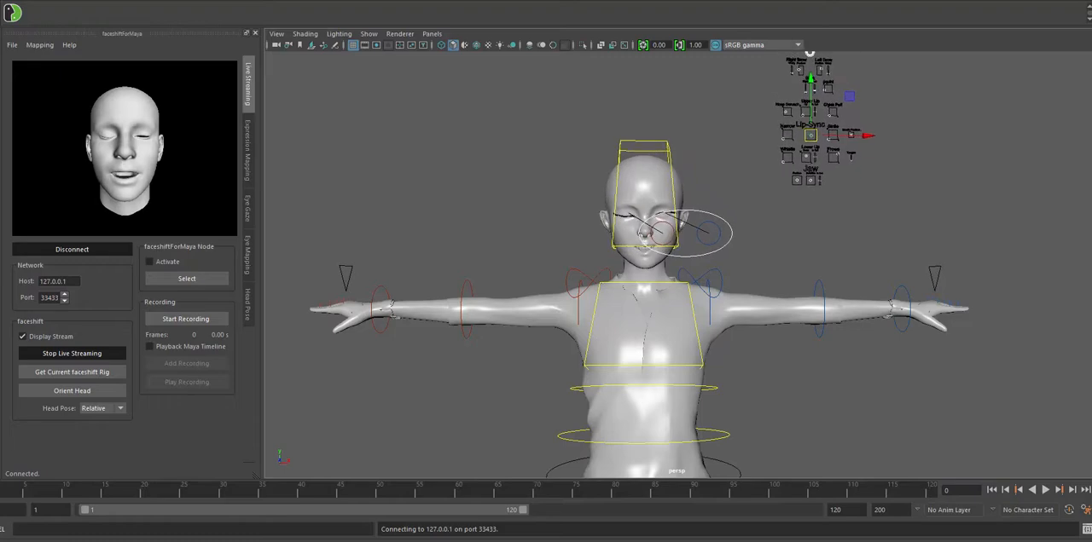
key(alt+Tab)
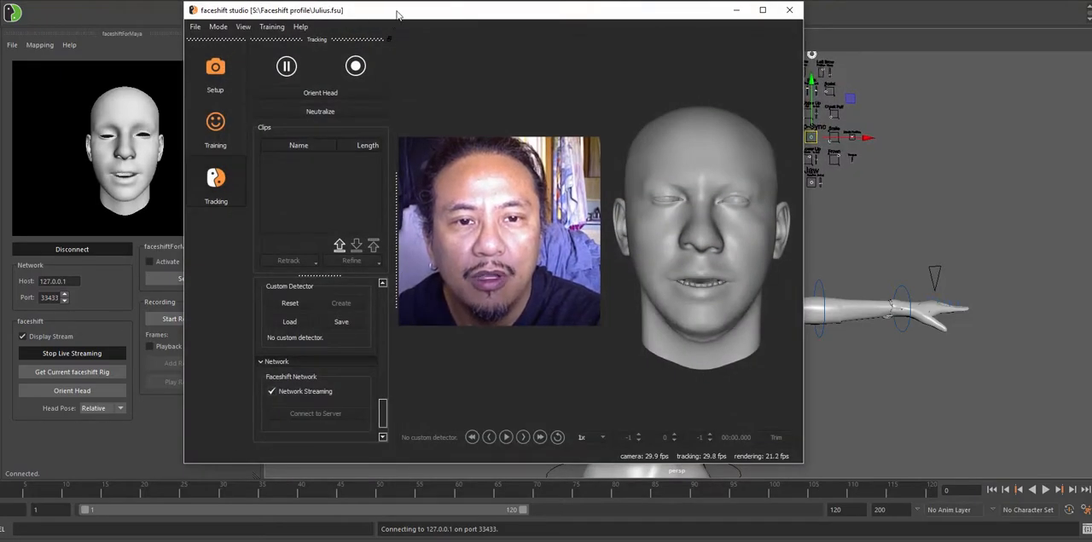
drag(395, 15, 629, 108)
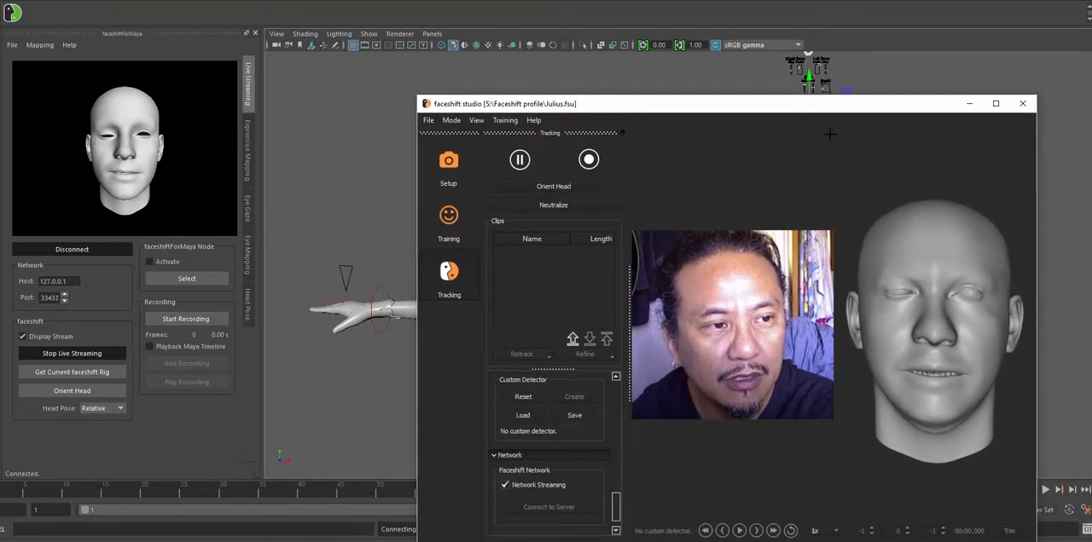
click(969, 103)
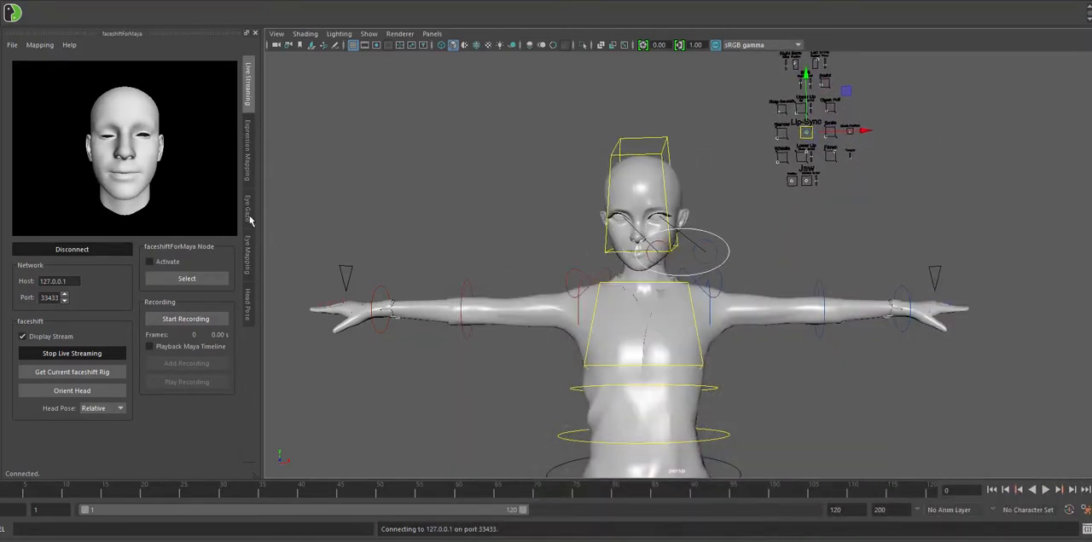
- Disconnect the faceshift live stream and close the faceshiftForMaya window
click(95, 250)
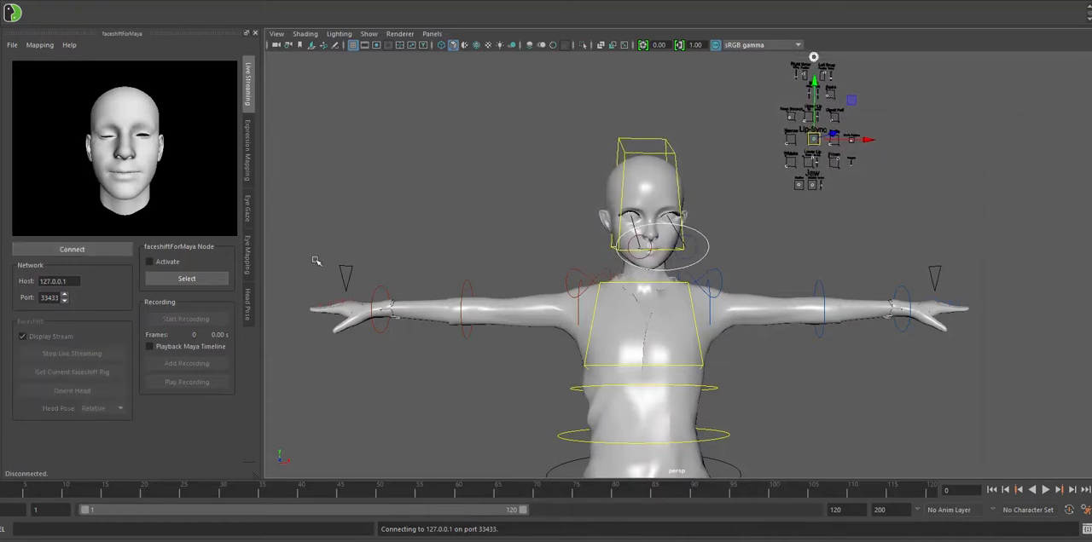
click(255, 34)
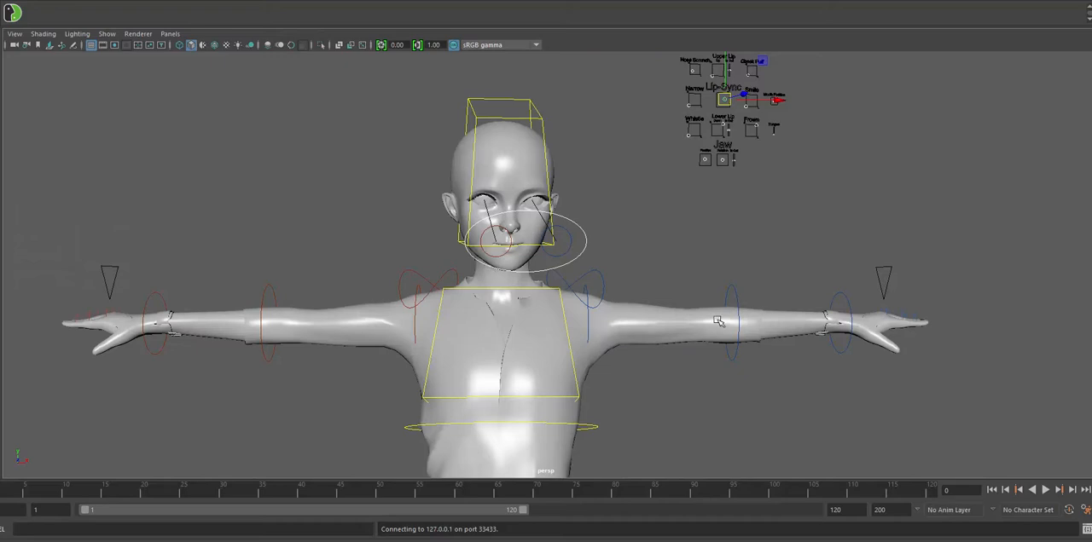
- Turn on hardware texturing so the whole character is shown with its textures in the perspective view
alt+right_drag(722, 322, 268, 348)
alt+middle_drag(268, 348, 250, 256)
alt+right_drag(651, 357, 541, 355)
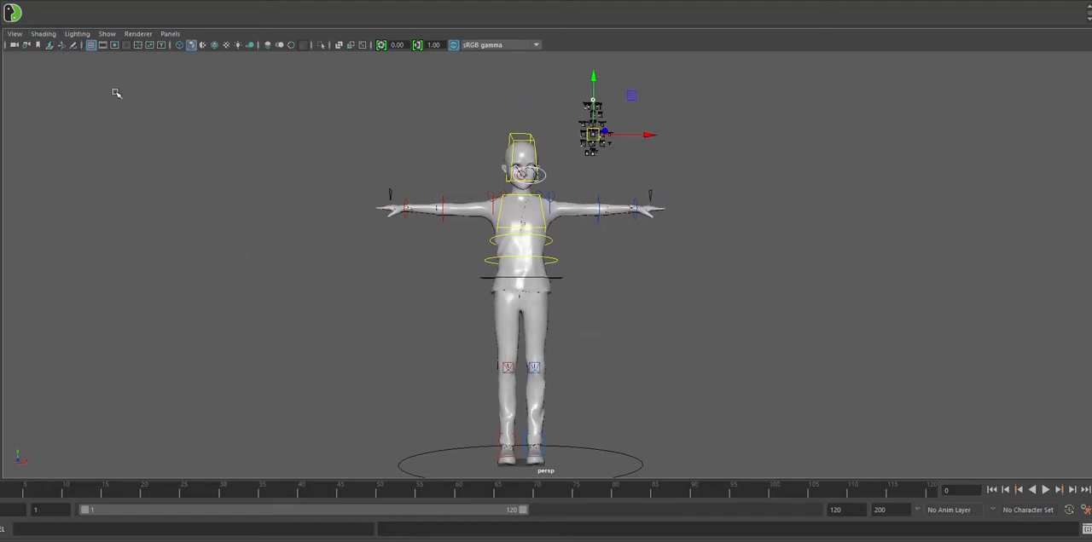
alt+right_drag(375, 213, 378, 236)
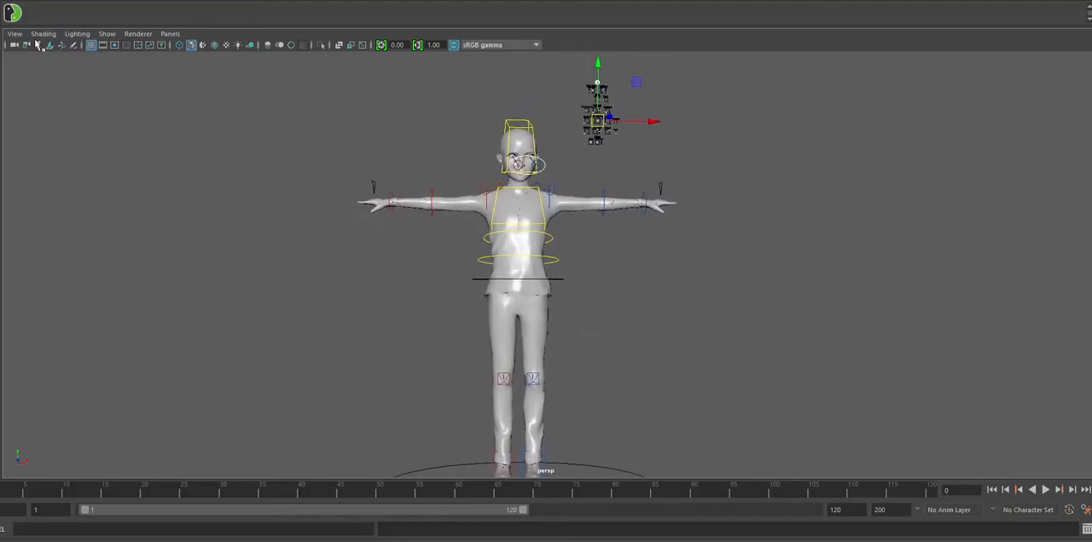
click(42, 34)
click(82, 268)
- Examine the textured character's face, clothing and arms from the front and at an angle
alt+drag(397, 322, 421, 321)
alt+right_drag(447, 348, 685, 345)
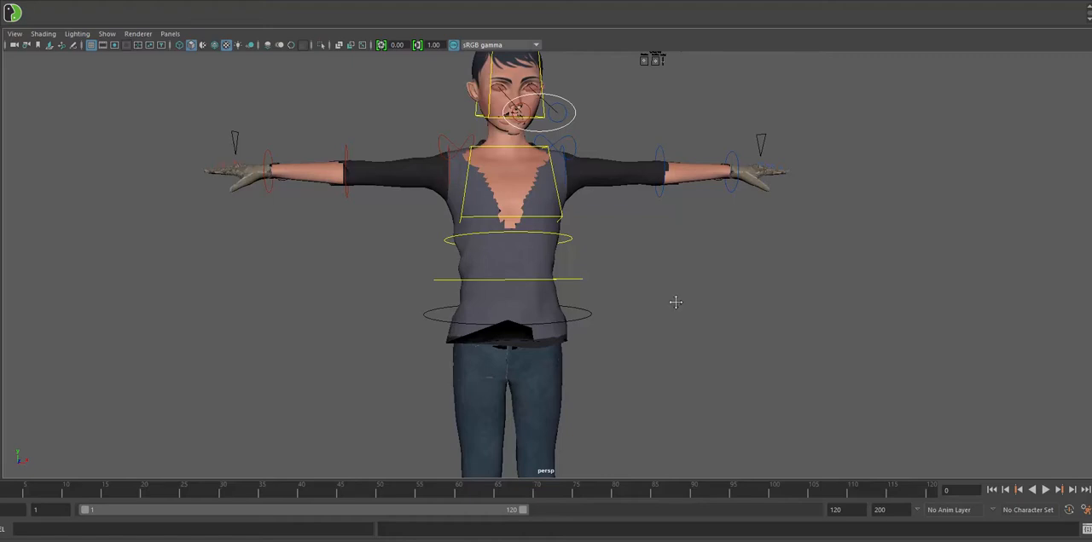
alt+middle_drag(675, 302, 704, 356)
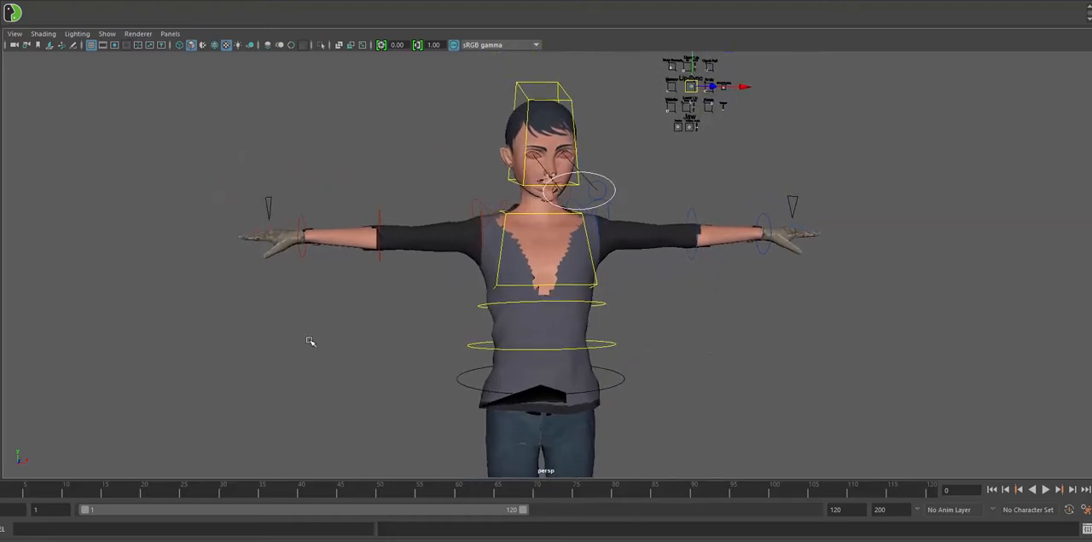
alt+right_drag(432, 262, 611, 324)
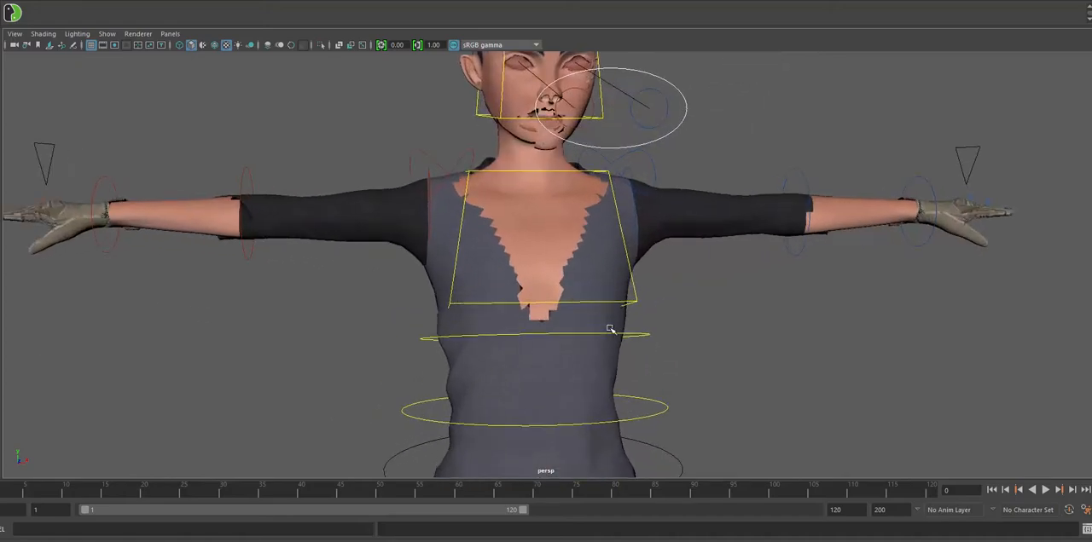
alt+middle_drag(707, 341, 694, 365)
alt+right_drag(694, 365, 645, 349)
alt+drag(646, 349, 689, 366)
alt+right_drag(689, 366, 589, 355)
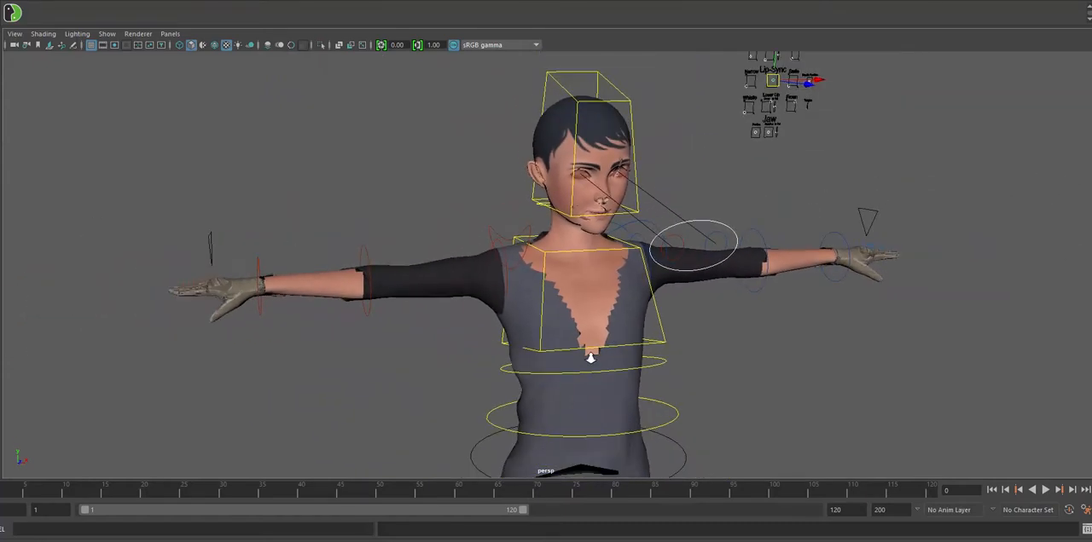
- Graph the Bodymat material's network in the Hypershade and disconnect the Player1_Body_Opacity texture from its transparency
click(560, 167)
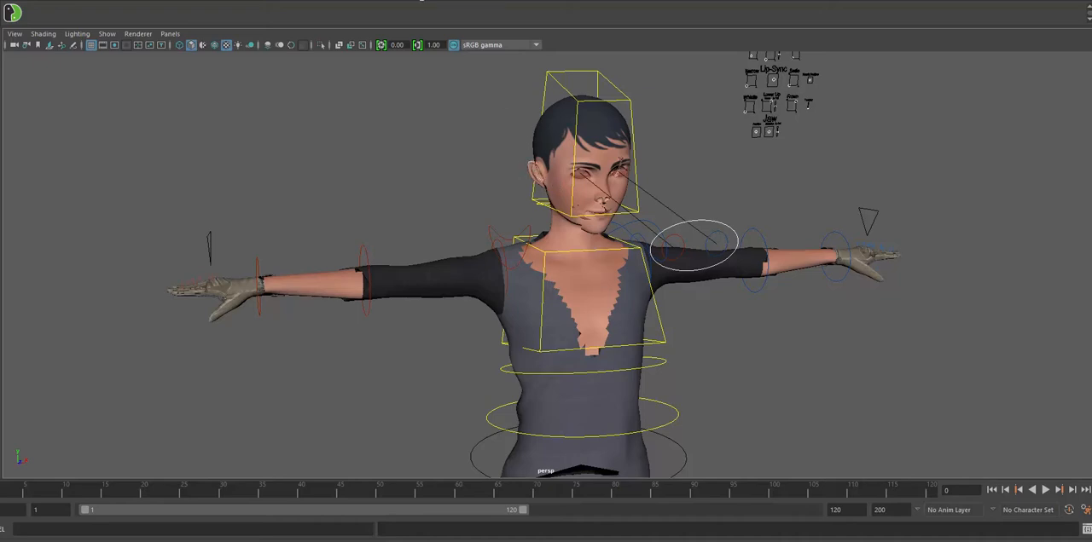
click(160, 2)
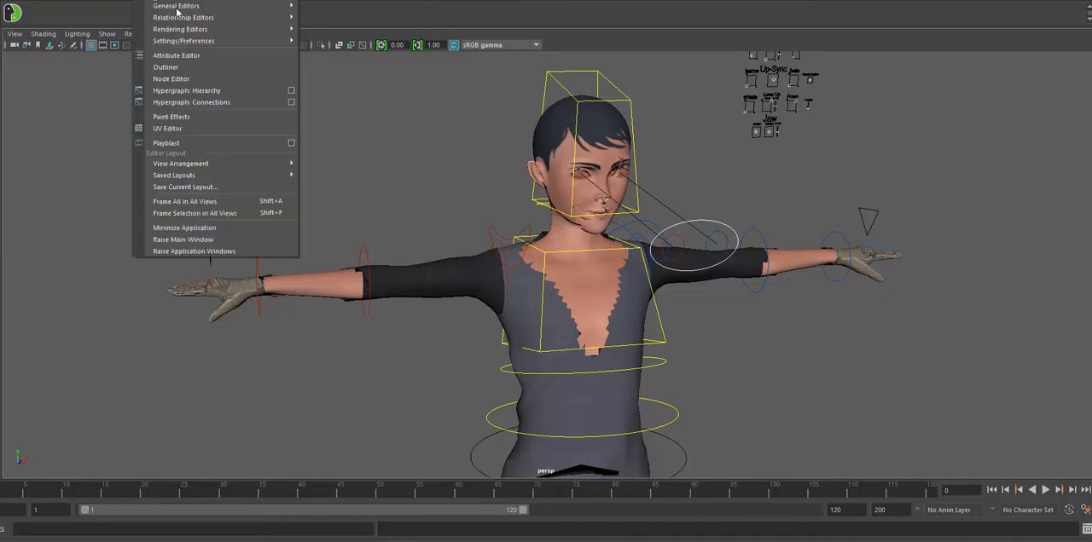
mouse_move(210, 33)
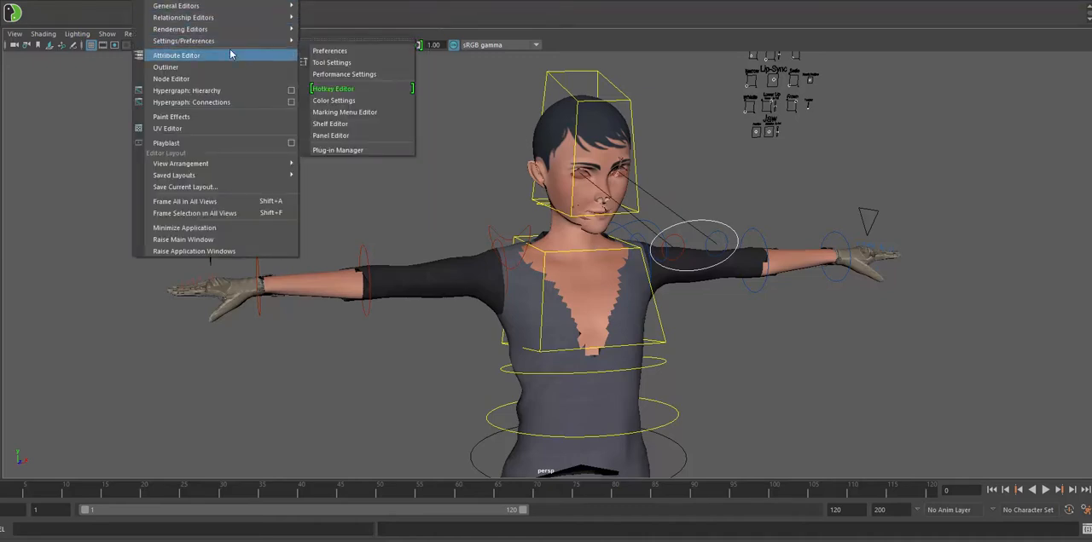
click(323, 65)
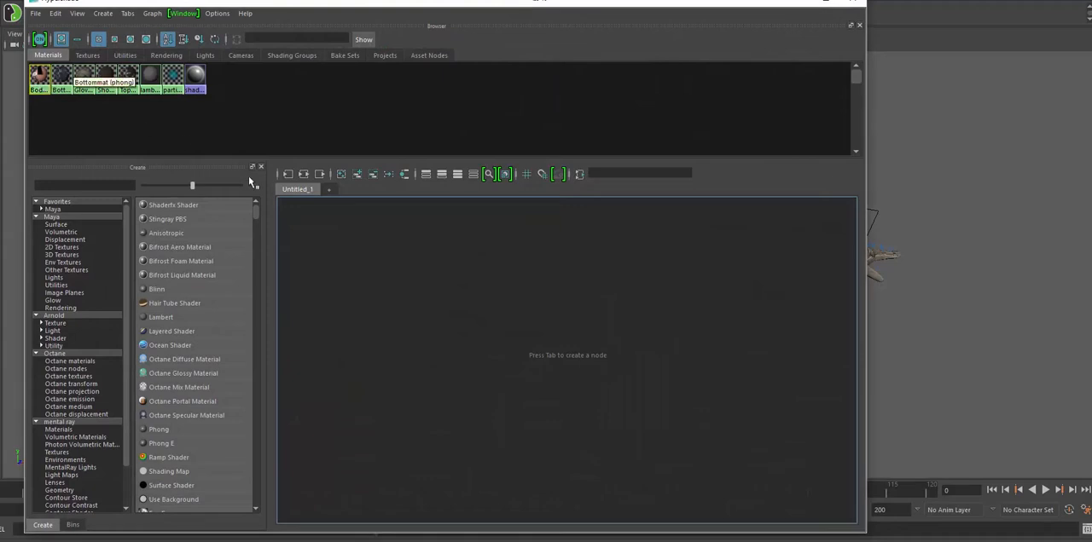
right_click(40, 75)
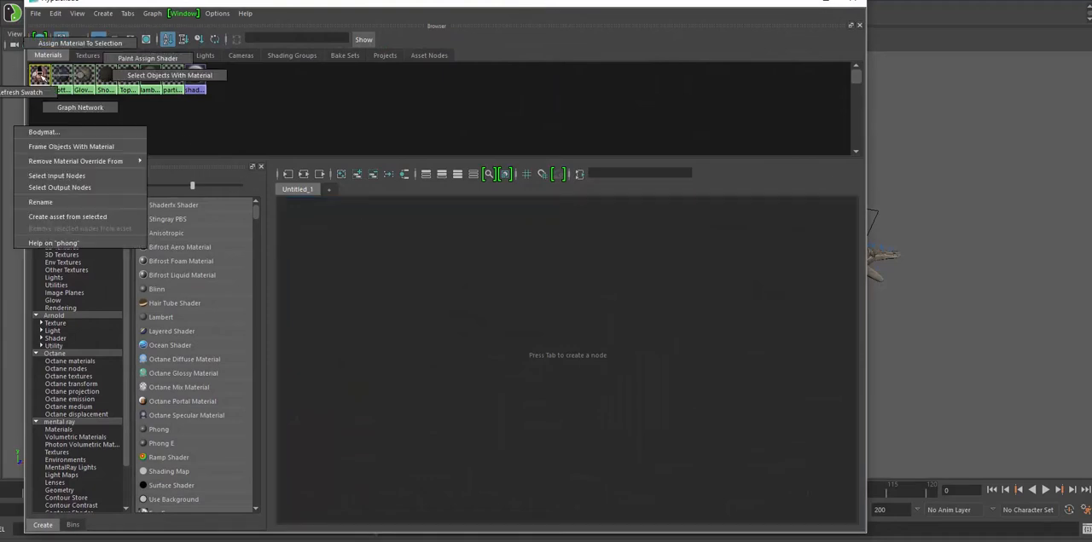
click(68, 107)
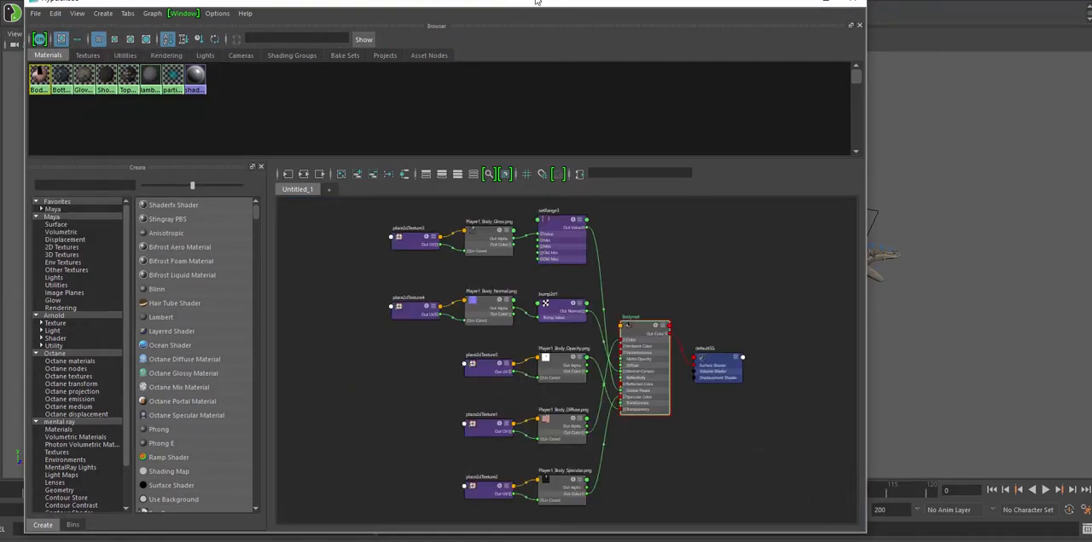
drag(535, 1, 526, 0)
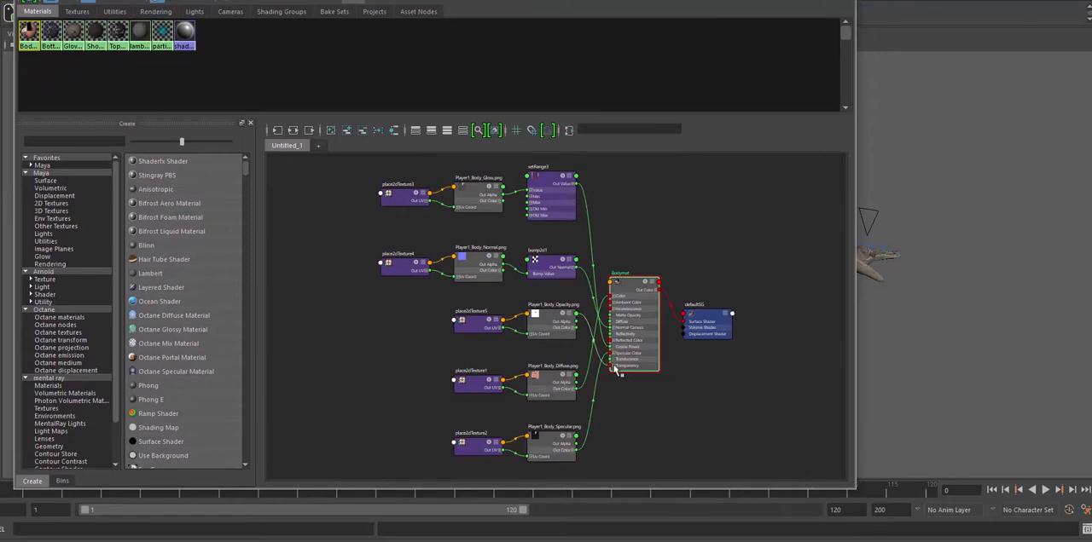
key(Delete)
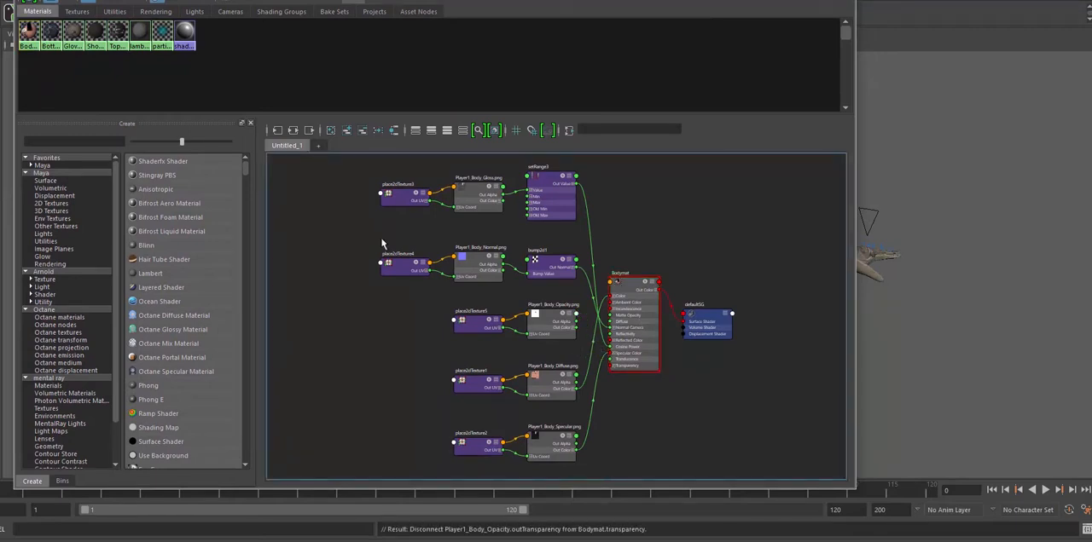
- Graph the Bottommat network and disconnect the Player1_Bottom_Opacity texture from the material's transparency
right_click(55, 33)
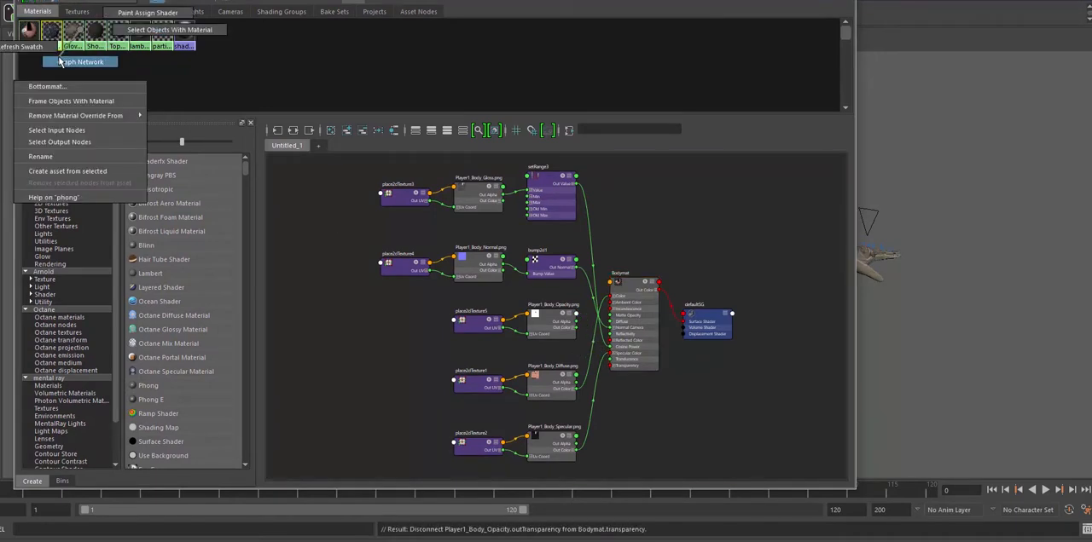
click(65, 63)
click(588, 405)
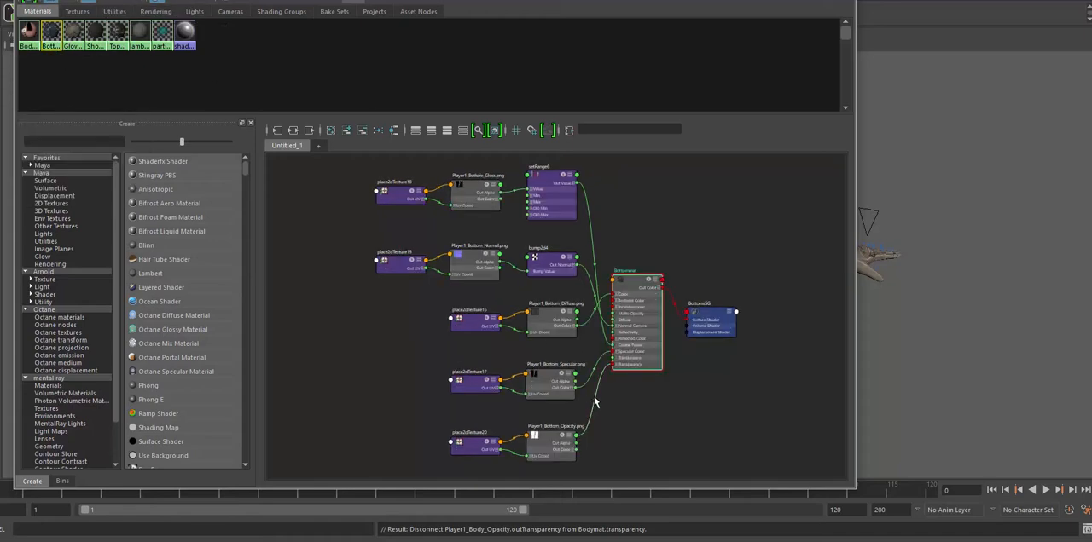
key(Delete)
- Graph the Glovemat network and disconnect the Player1_Glove_Opacity texture from the material's transparency
right_click(73, 34)
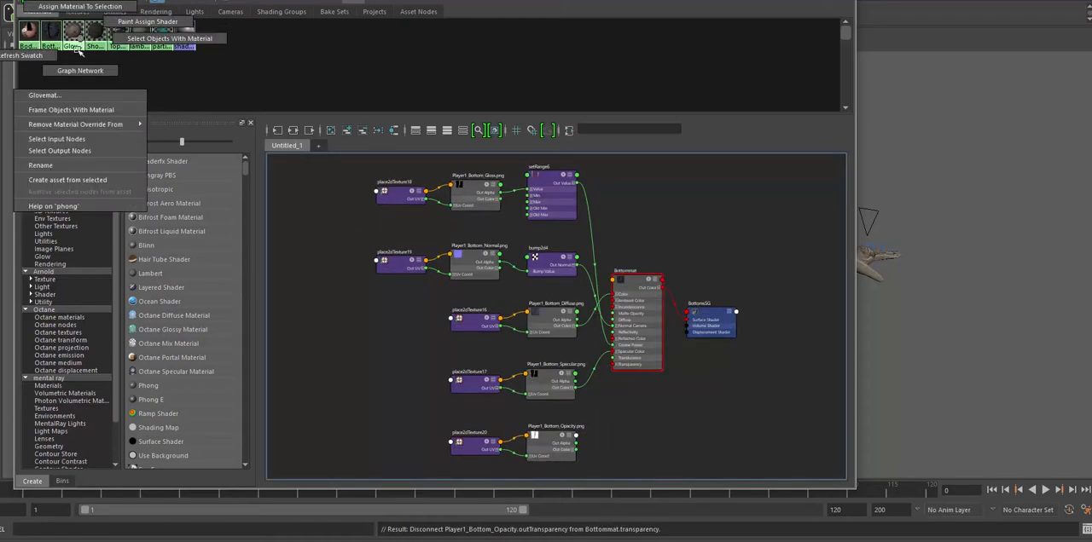
click(82, 73)
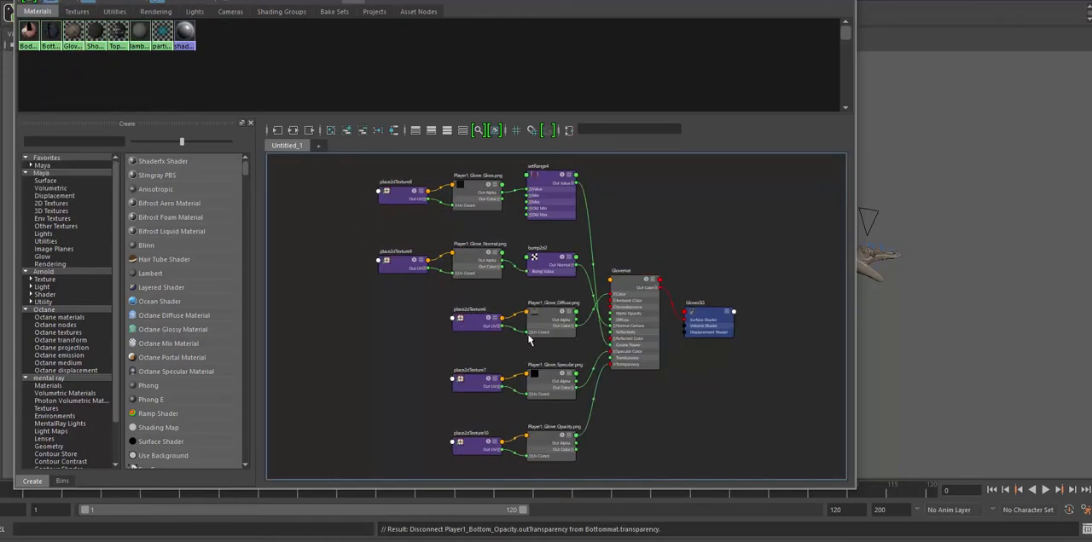
click(595, 407)
key(Delete)
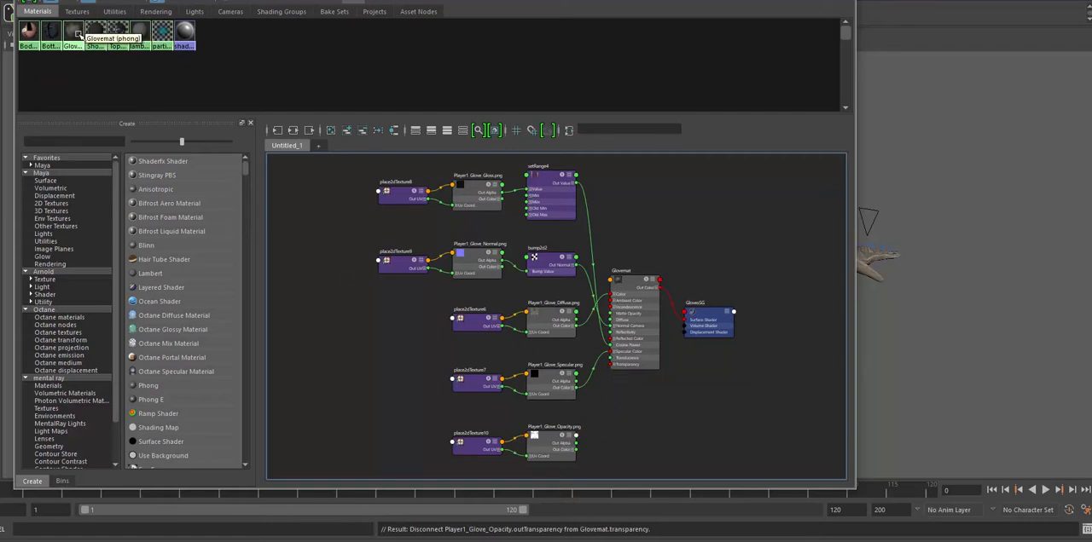
- Graph the Shoesmat network and disconnect the Player1_Shoes_Opacity texture from the material's transparency
right_click(96, 34)
click(84, 70)
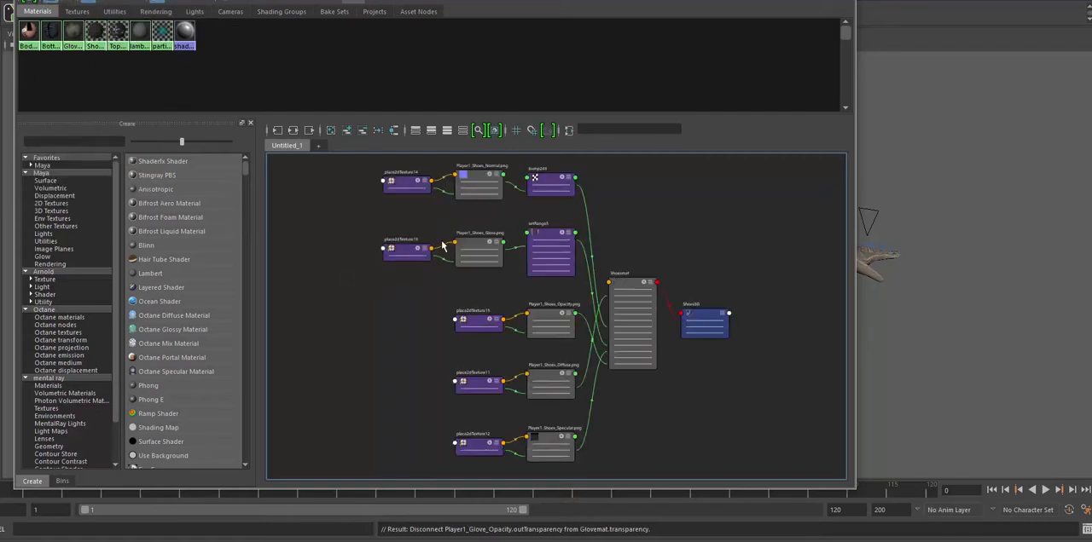
click(589, 332)
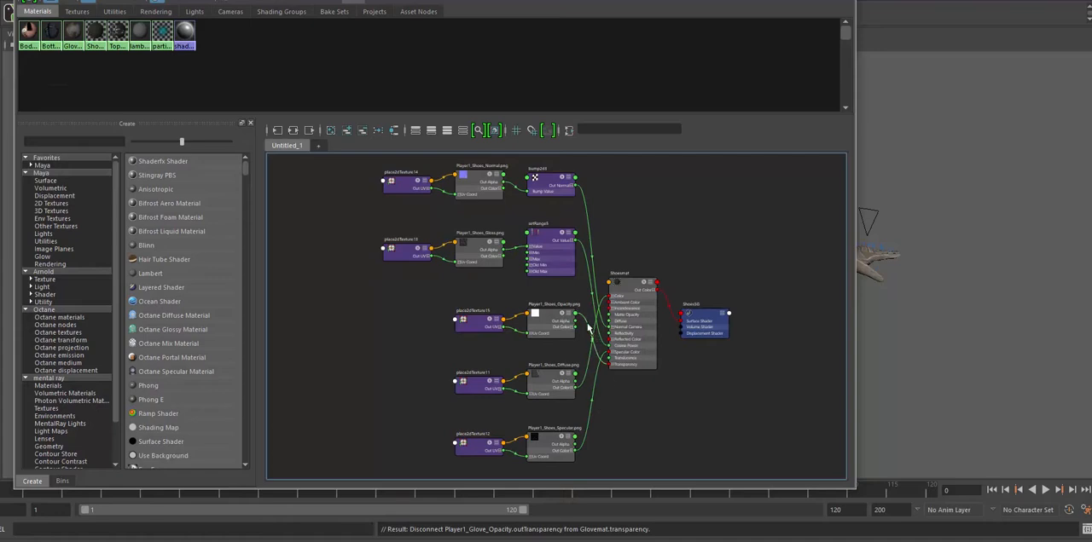
key(Delete)
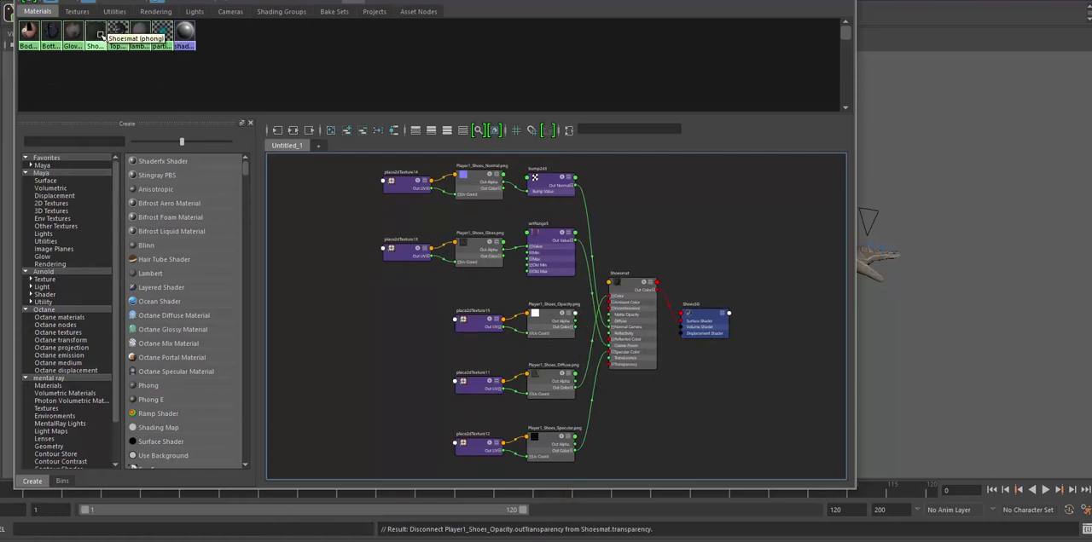
- Graph the Topmat network, disconnect the Player1_Top_Opacity texture from the material's transparency, and return to the character in the perspective view
right_click(123, 38)
right_click(123, 37)
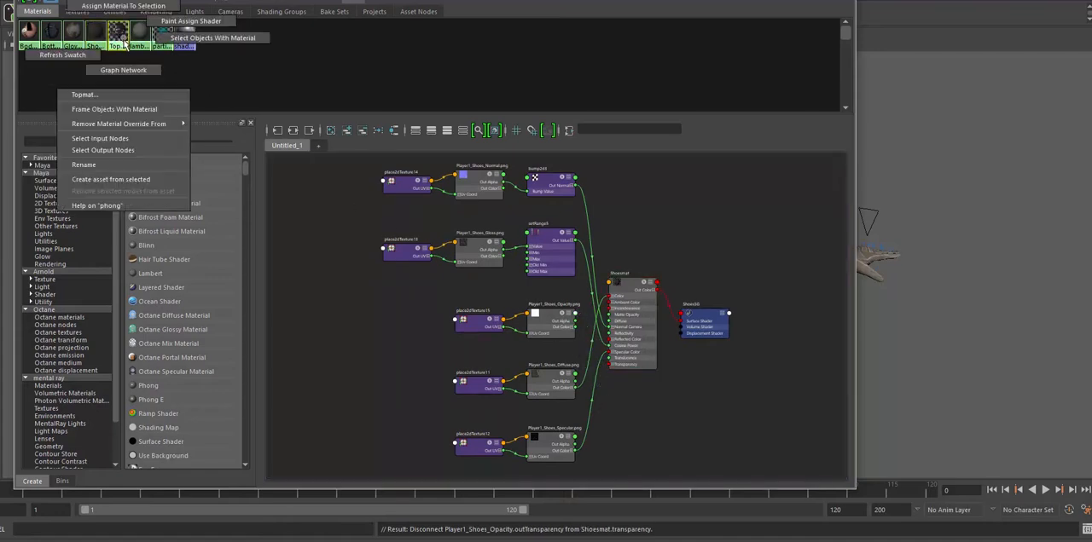
click(128, 69)
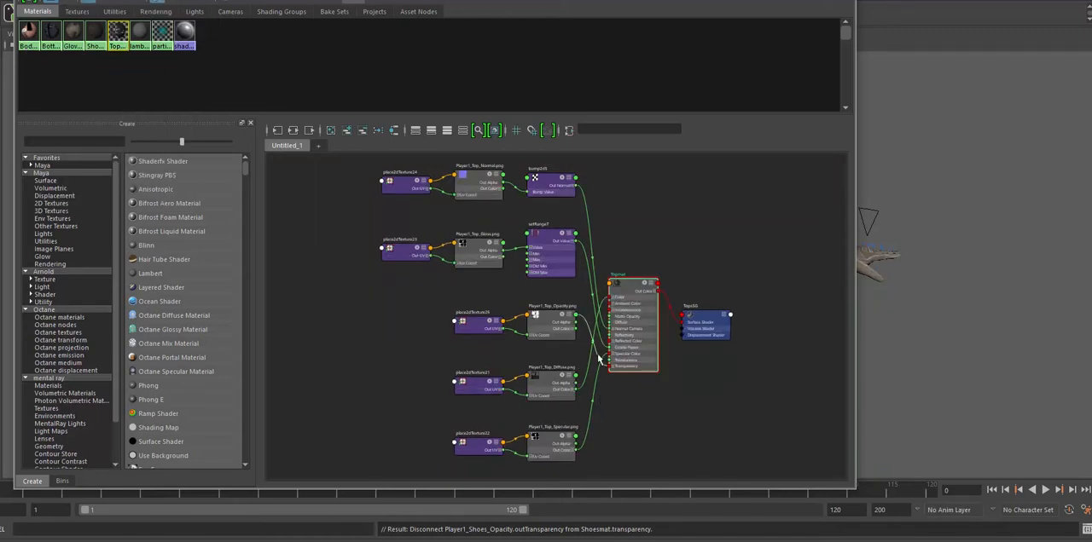
click(587, 334)
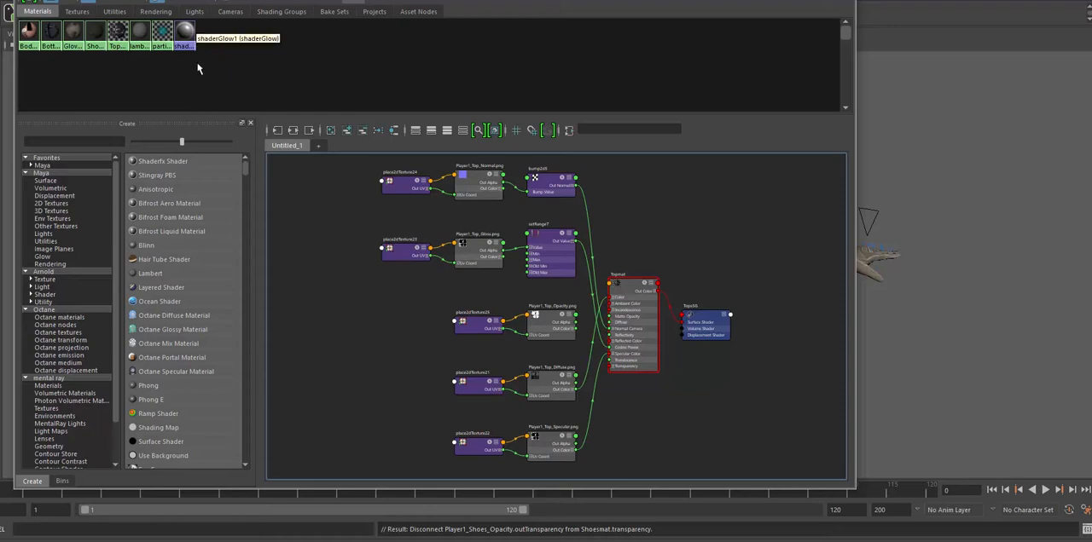
right_drag(121, 35, 120, 75)
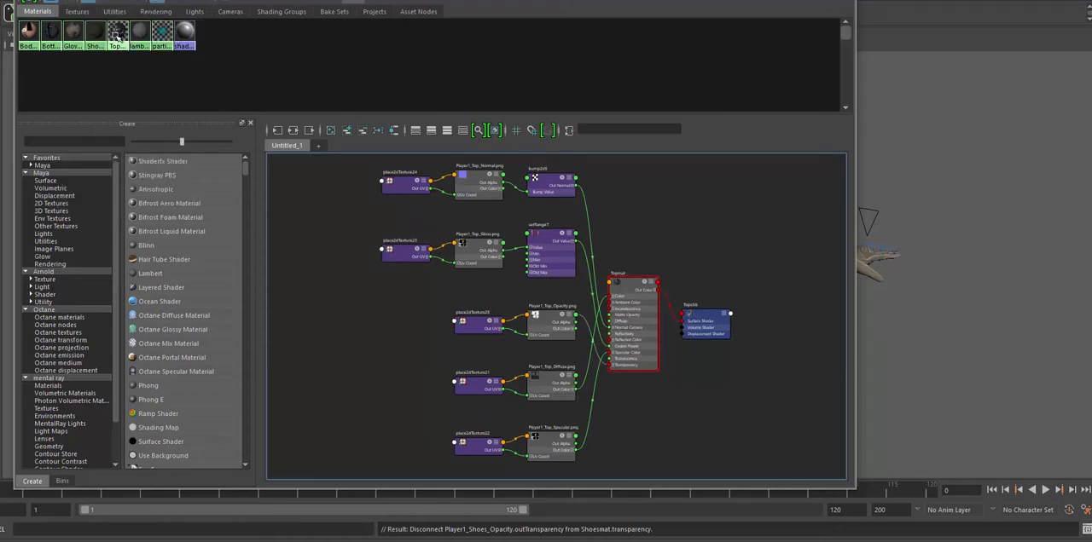
right_drag(117, 36, 118, 67)
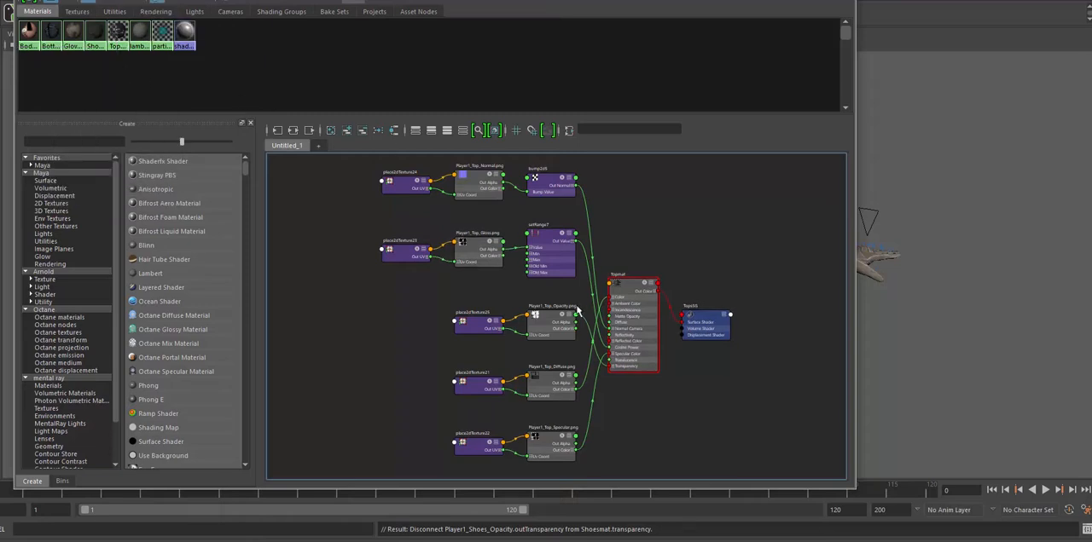
drag(583, 317, 610, 388)
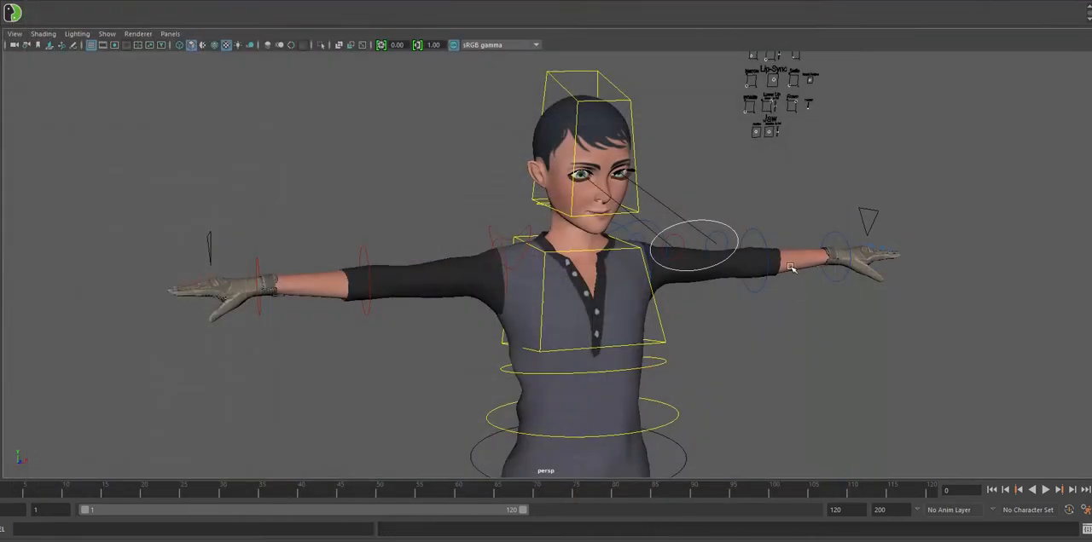
- Examine the character's face up close, especially the eyes and eyelashes, from the front and at an angle
mouse_move(817, 330)
alt+mouse_down()
mouse_move(785, 311)
mouse_move(807, 317)
alt+mouse_up()
alt+right_drag(807, 318, 855, 398)
alt+middle_drag(806, 307, 811, 470)
alt+right_drag(797, 287, 929, 379)
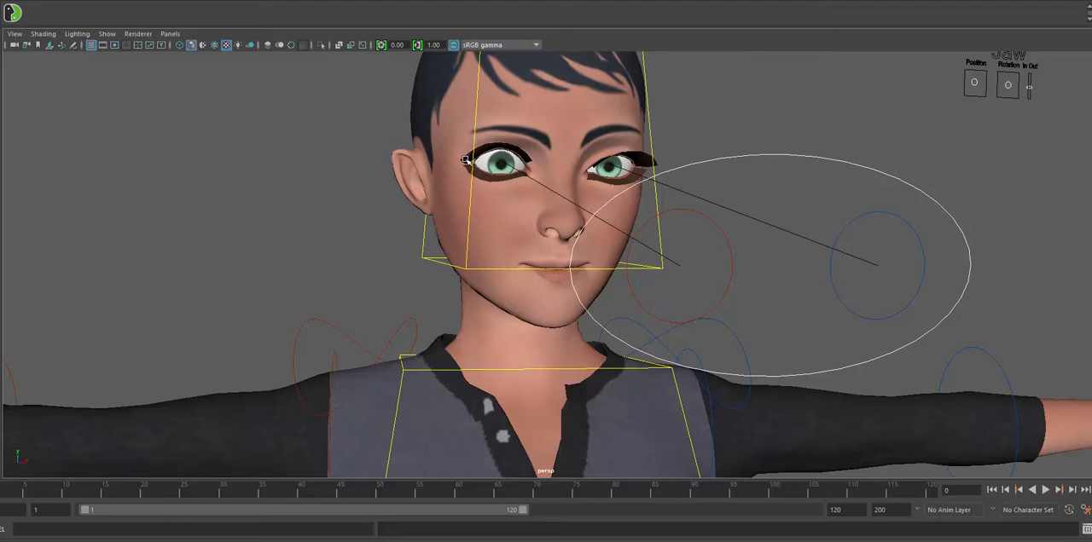
alt+drag(356, 184, 411, 175)
alt+middle_drag(516, 162, 387, 174)
alt+drag(443, 177, 380, 170)
alt+right_drag(389, 171, 658, 199)
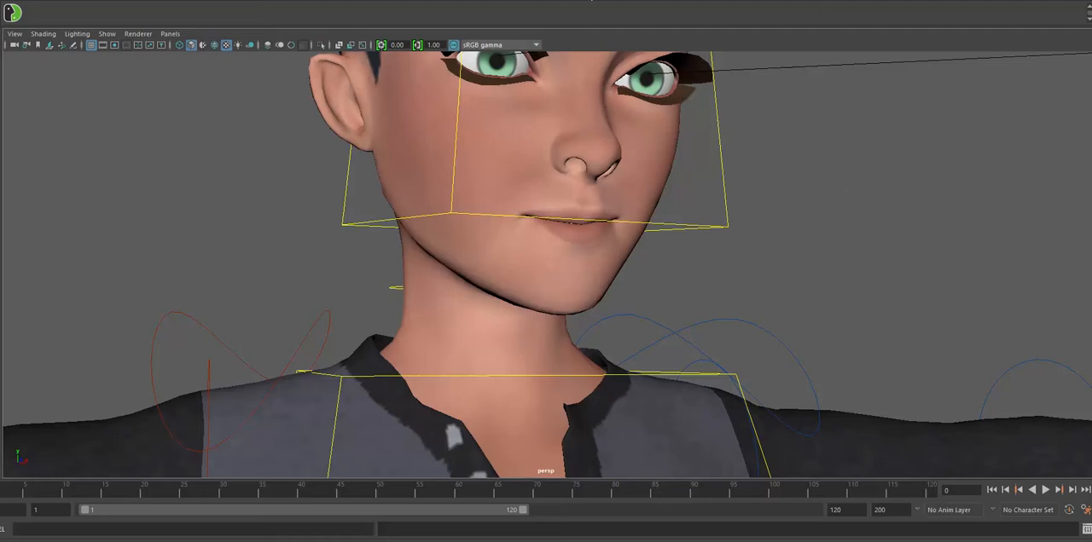
- Take MeshLayer out of reference mode in the layer editor and select the eyelashes mesh to identify it
key(ctrl+a)
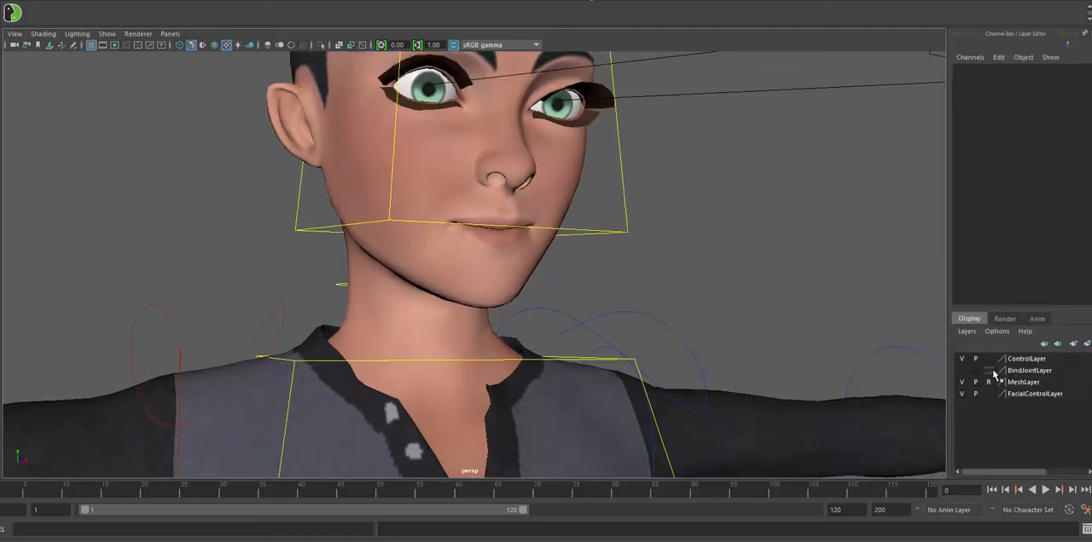
click(591, 90)
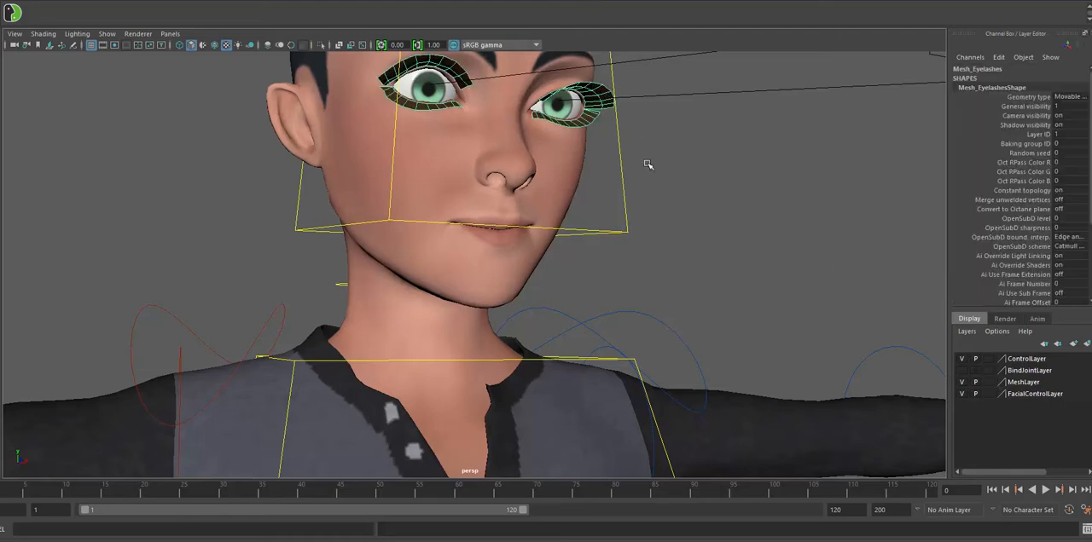
click(762, 238)
- Try curling the thumb and all four fingers of the right hand to 4.2 with its hand options control, and undo it
alt+right_drag(764, 240, 329, 239)
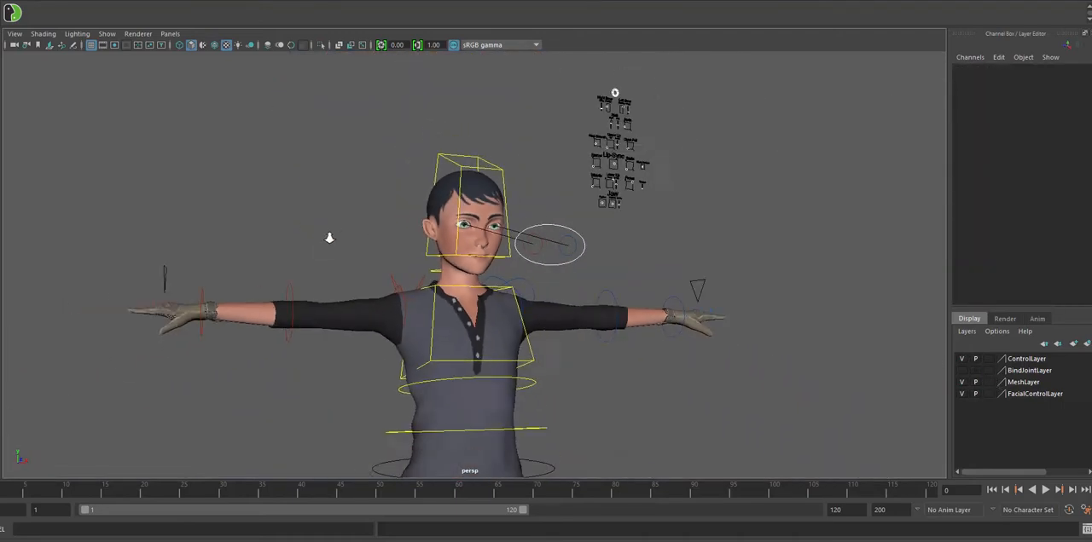
alt+drag(333, 231, 298, 240)
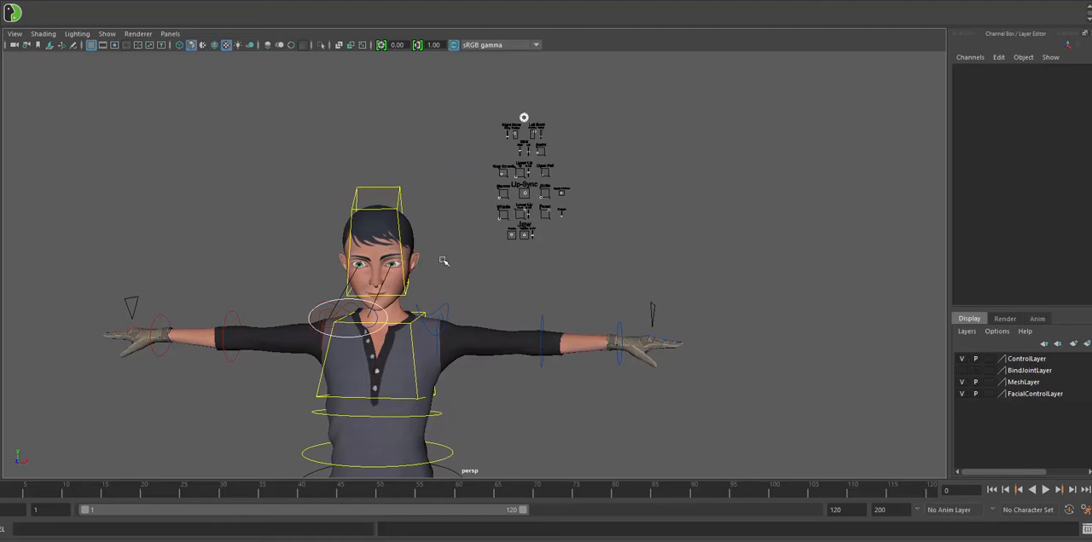
alt+middle_drag(477, 261, 562, 192)
alt+right_drag(562, 193, 503, 273)
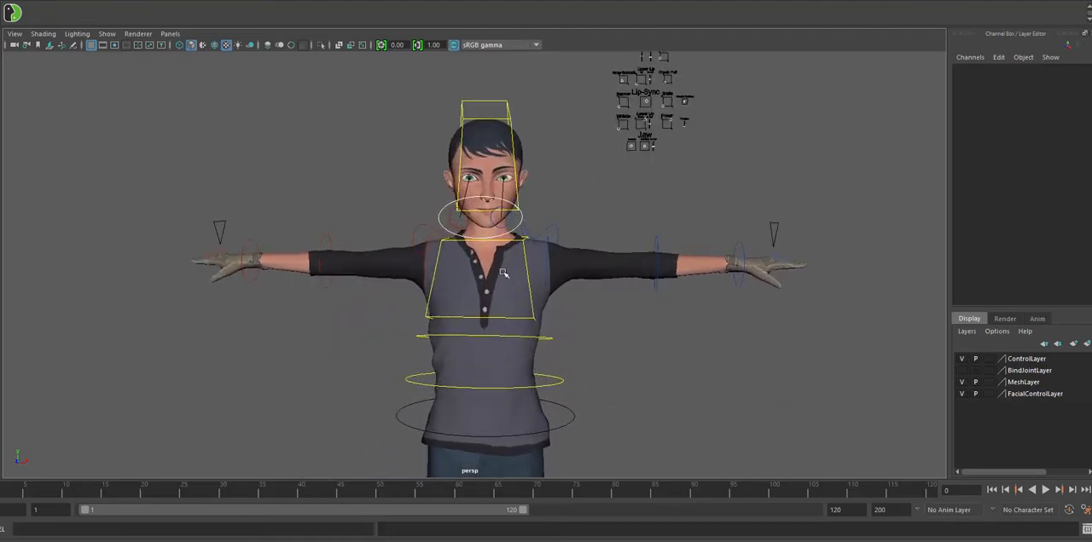
alt+middle_drag(318, 170, 387, 218)
alt+right_drag(304, 184, 468, 257)
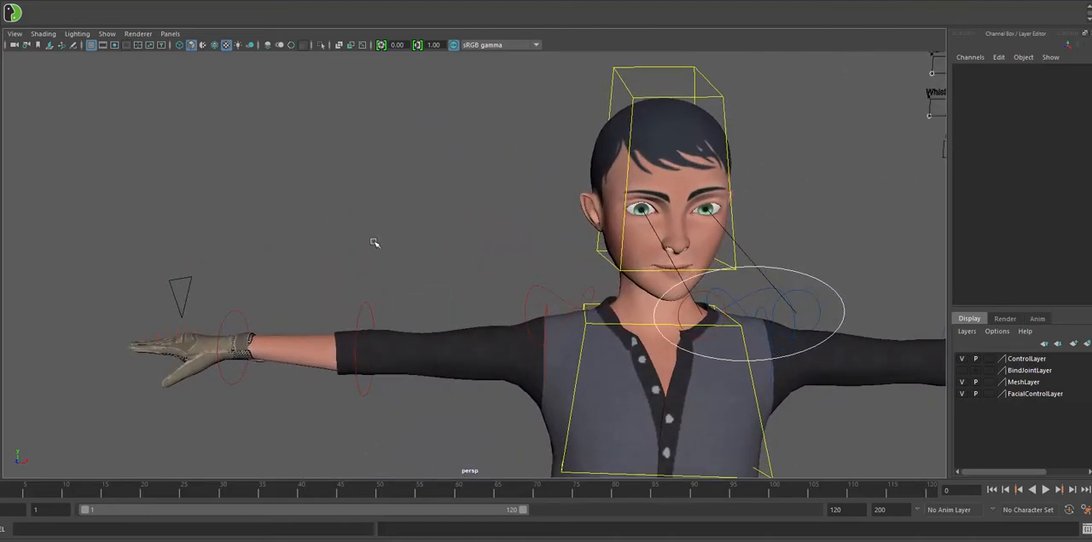
alt+drag(373, 240, 421, 197)
click(254, 189)
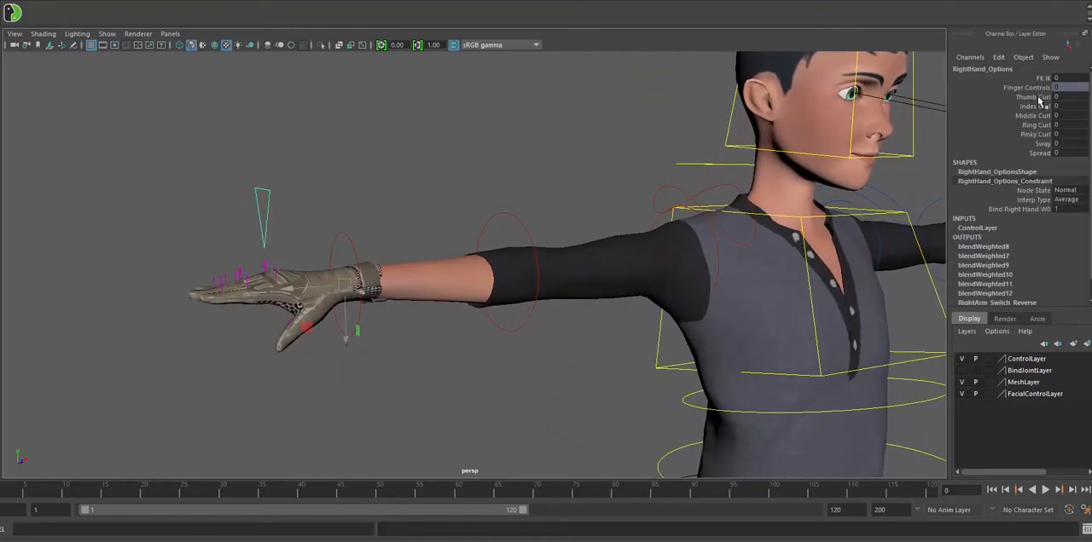
drag(1040, 99, 1045, 134)
middle_drag(657, 135, 684, 151)
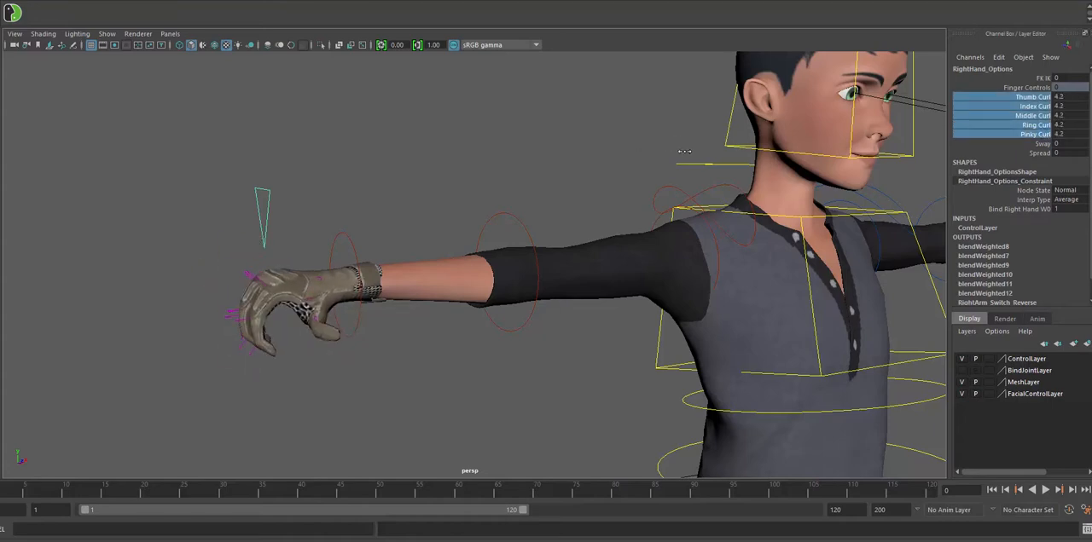
key(ctrl+z)
- Try curling only the index, middle, ring and pinky fingers of the right hand together, and undo it
click(1040, 106)
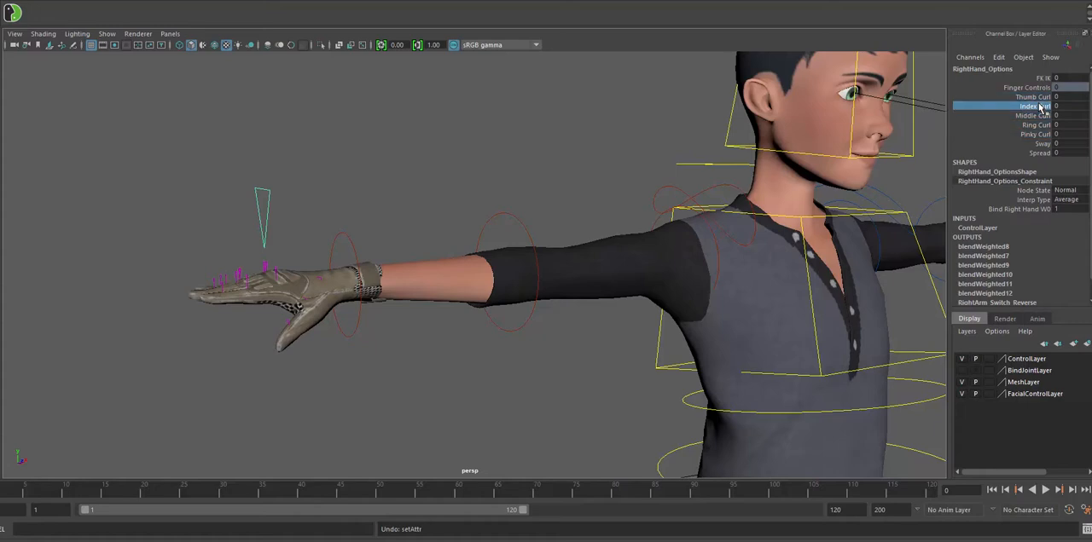
shift+click(1046, 134)
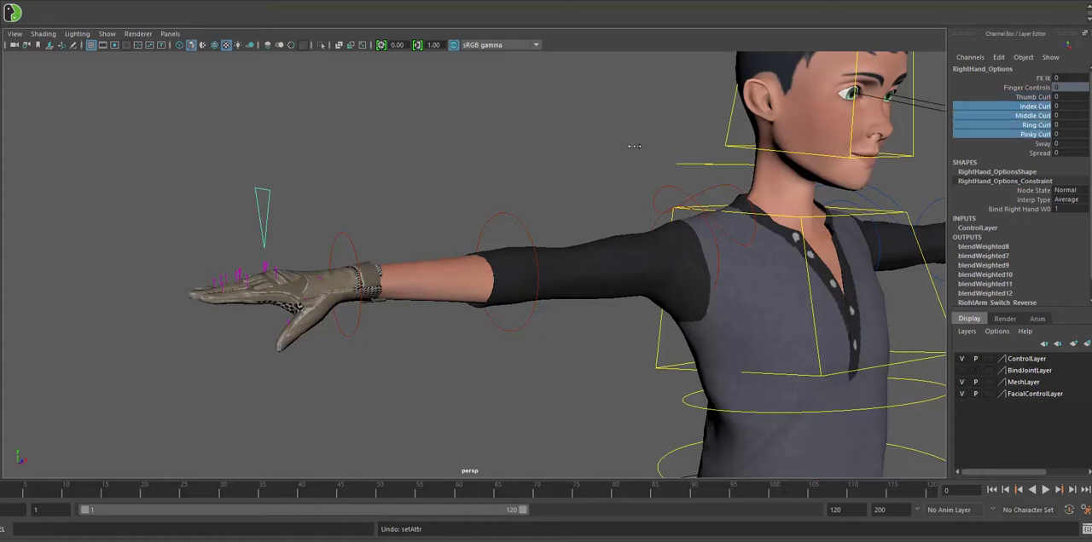
mouse_move(634, 145)
middle_down()
mouse_move(685, 145)
mouse_move(636, 149)
middle_up()
key(ctrl+z)
alt+right_drag(653, 177, 409, 139)
alt+drag(410, 139, 363, 141)
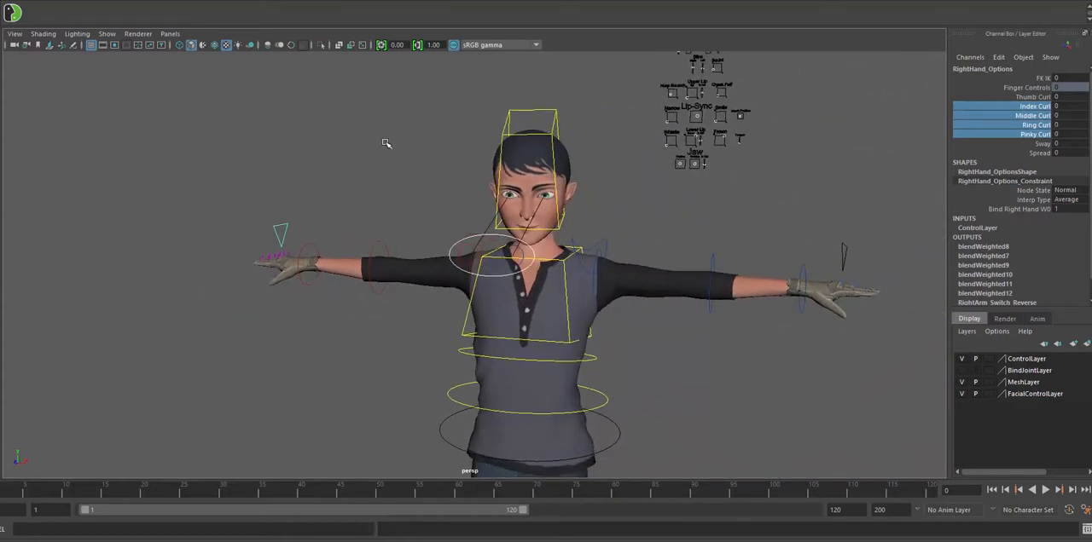
alt+middle_drag(385, 144, 363, 118)
alt+right_drag(363, 117, 244, 74)
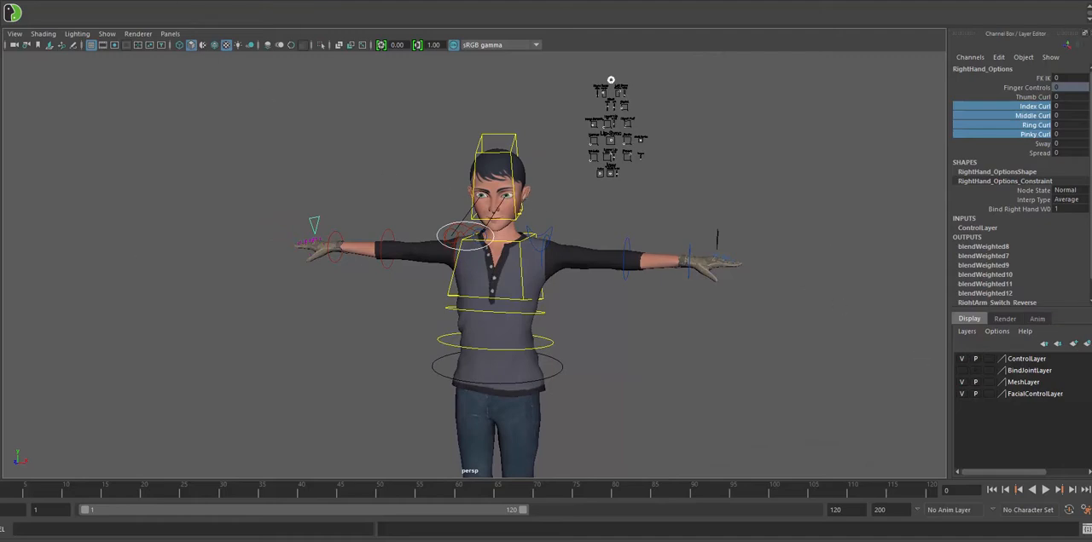
- Open the Outliner, expand the Character group, and select both Joint_GRP and Mesh_GRP
click(147, 0)
click(173, 68)
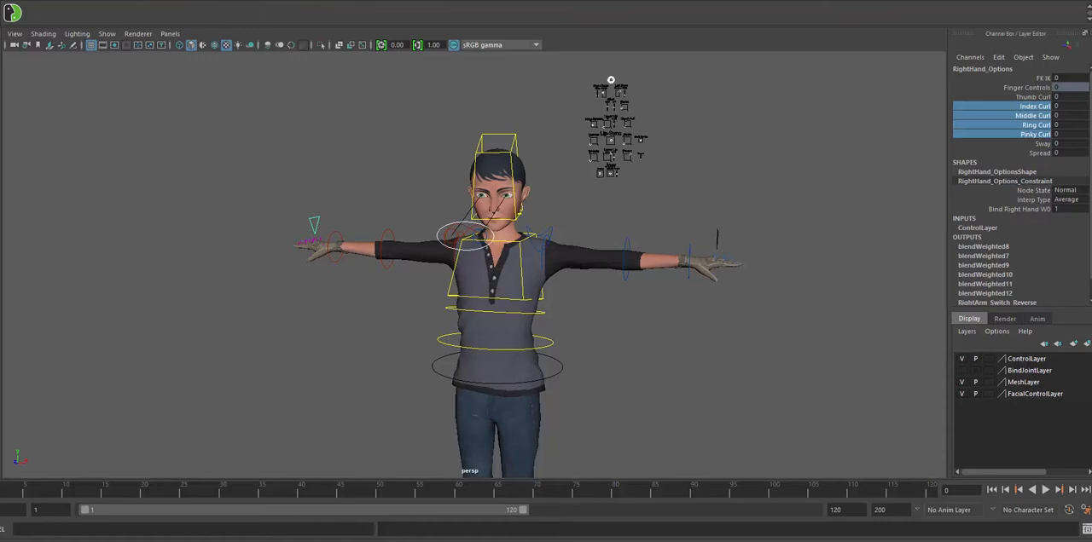
drag(98, 205, 891, 46)
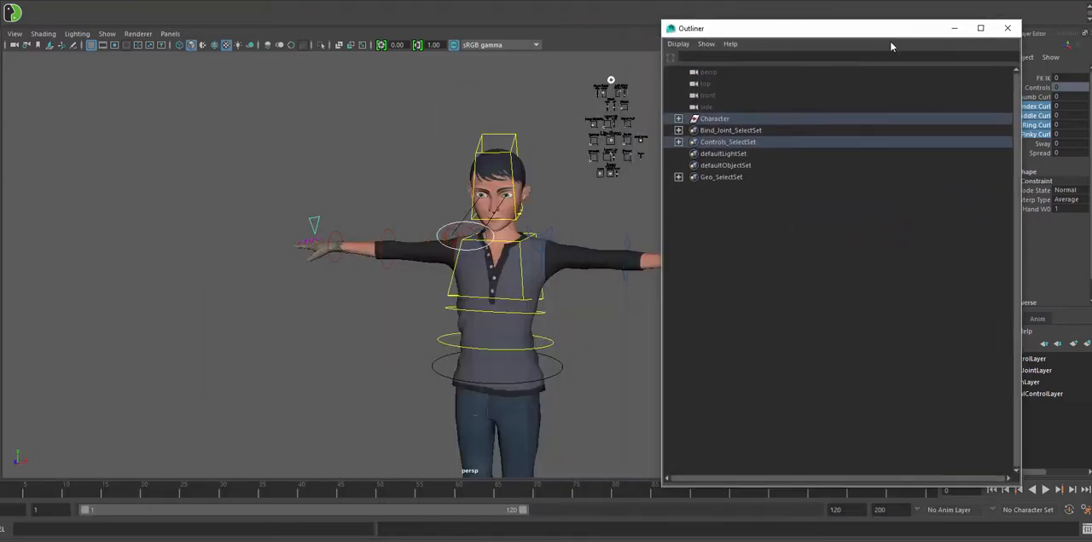
click(678, 118)
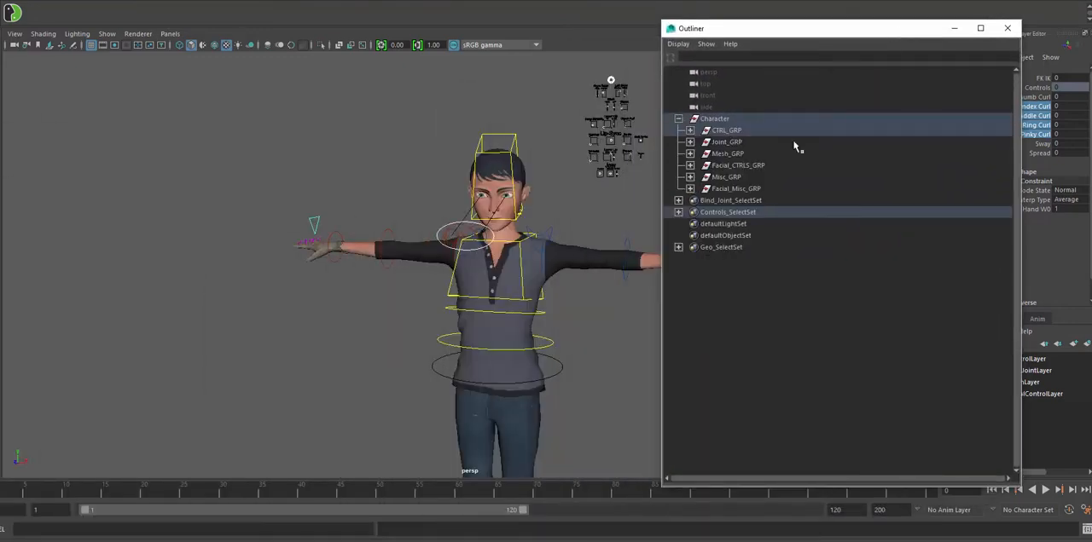
click(734, 142)
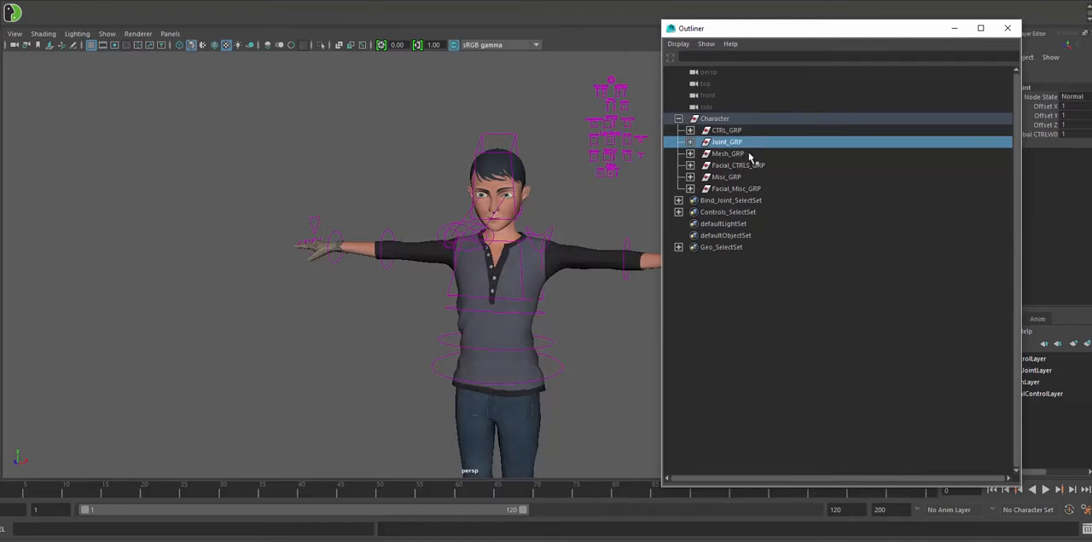
click(747, 154)
ctrl+click(729, 142)
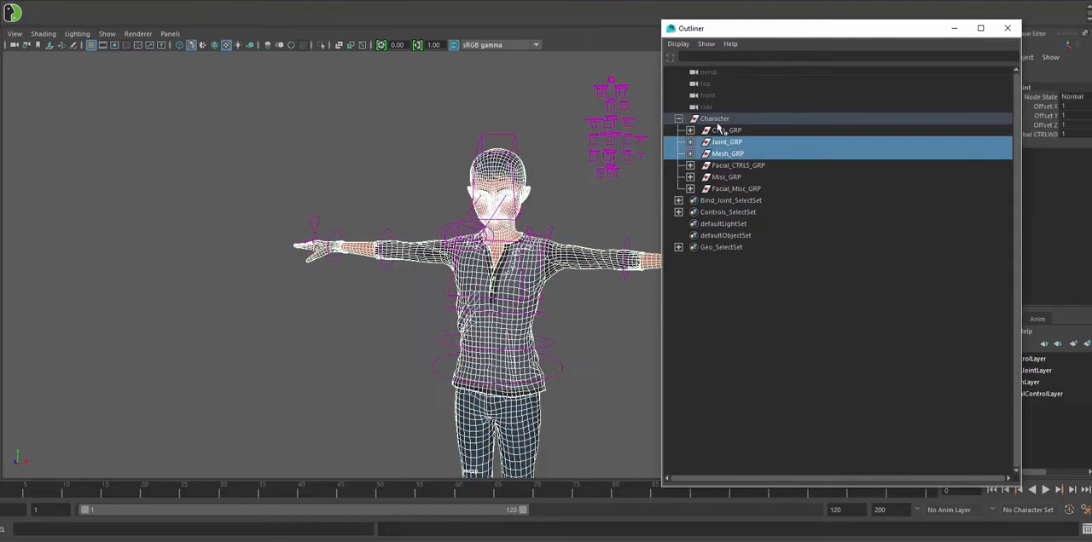
- Start sending the selection to Unity and browse to the Assets\Players folder of the 3DVampariah_rocket_4 project in Documents
click(5, 1)
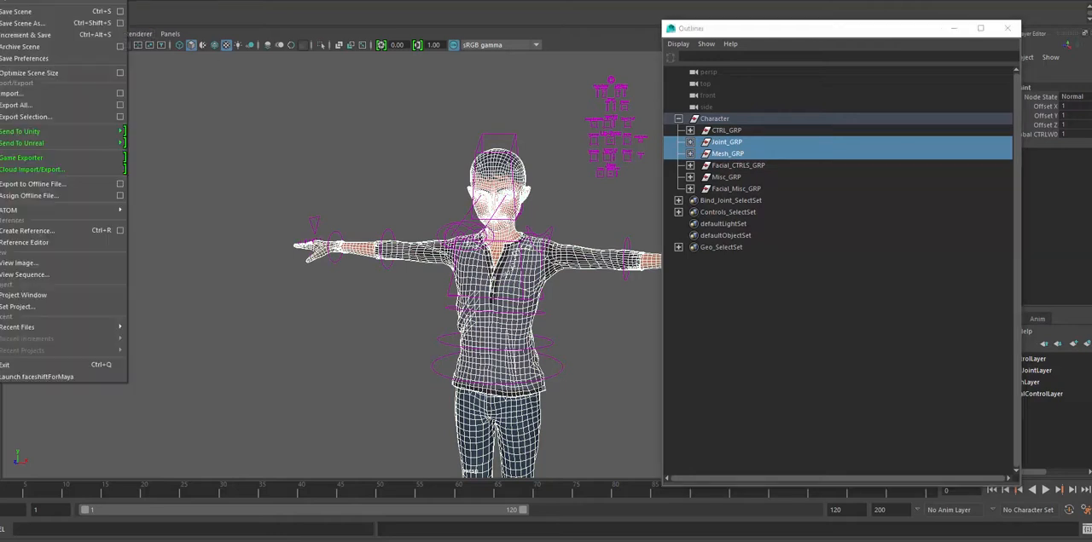
mouse_move(91, 136)
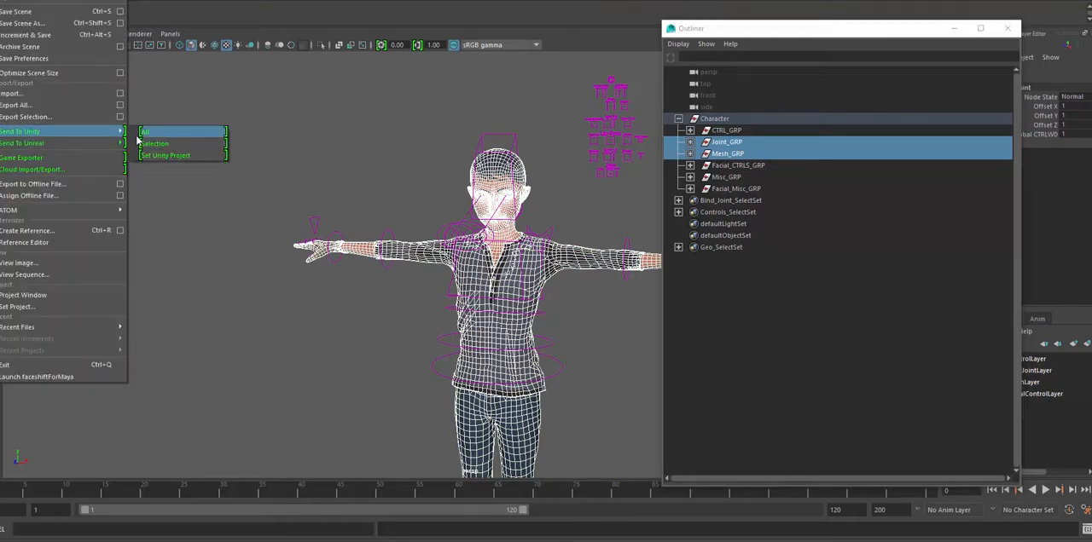
click(163, 143)
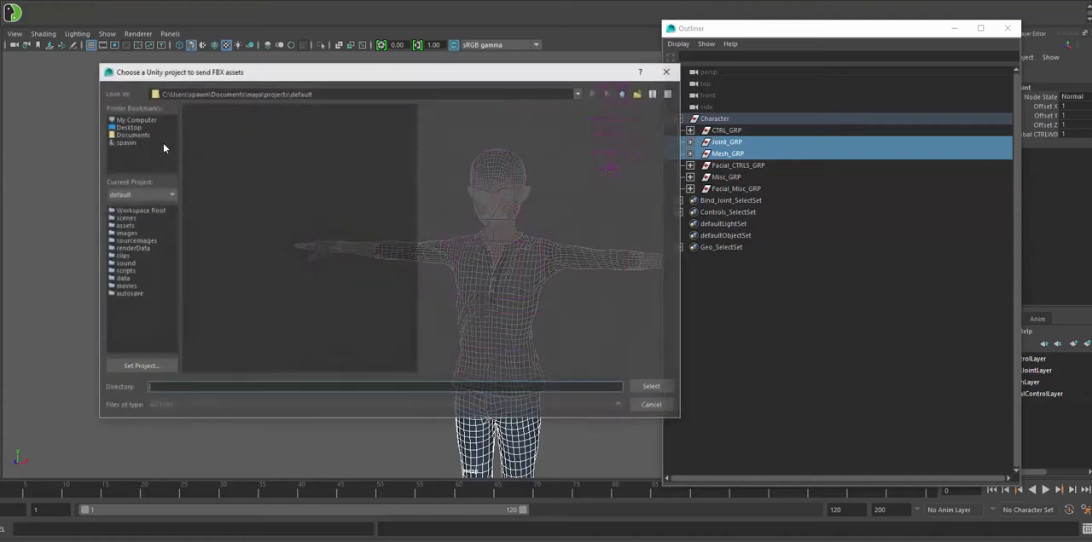
click(140, 134)
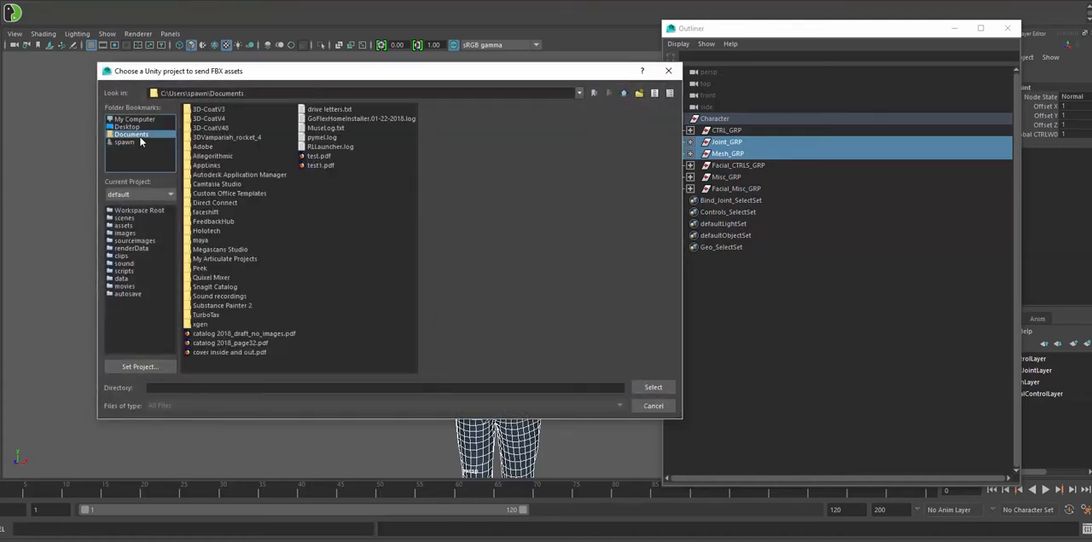
double_click(248, 136)
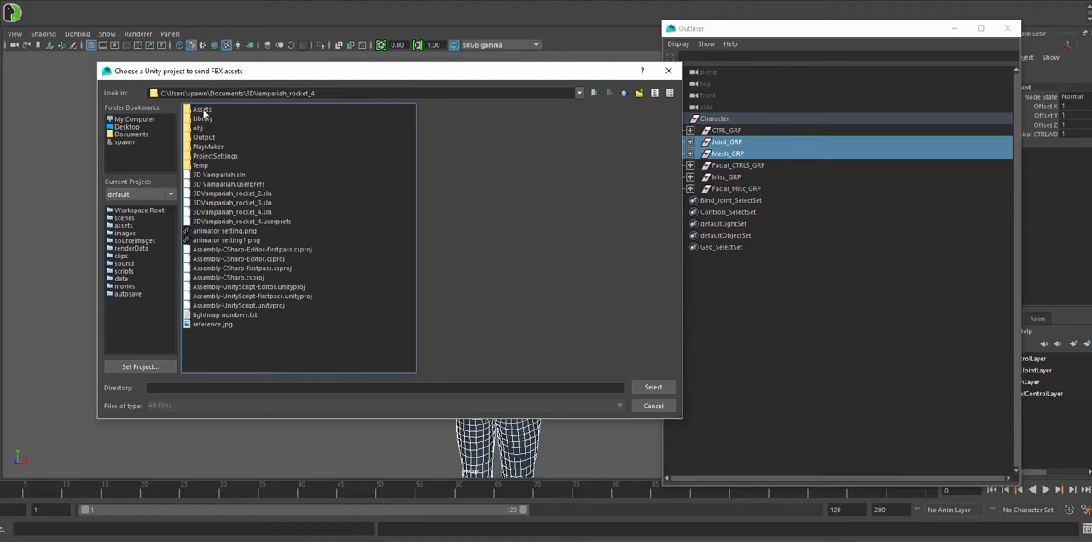
double_click(203, 111)
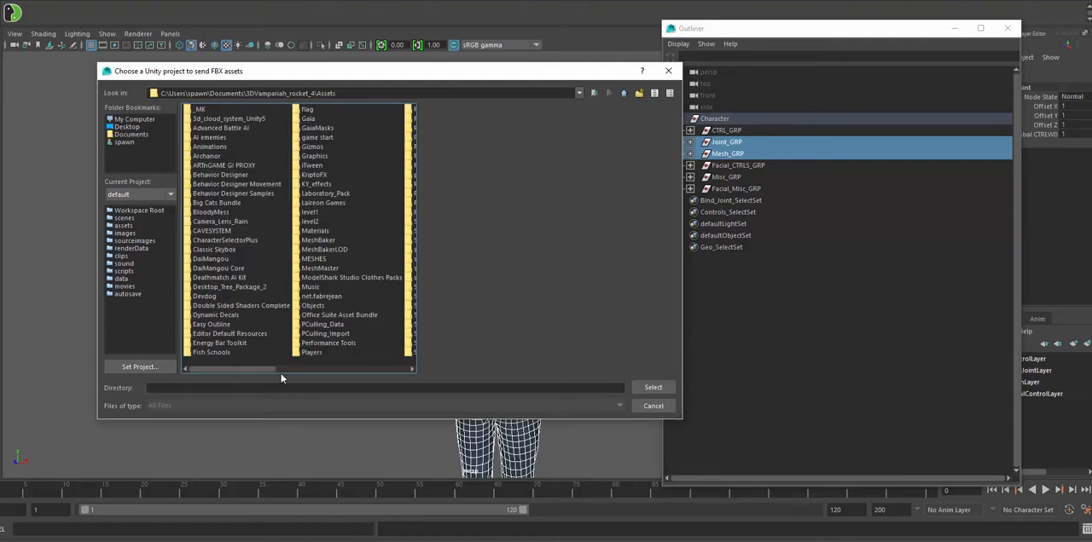
double_click(310, 353)
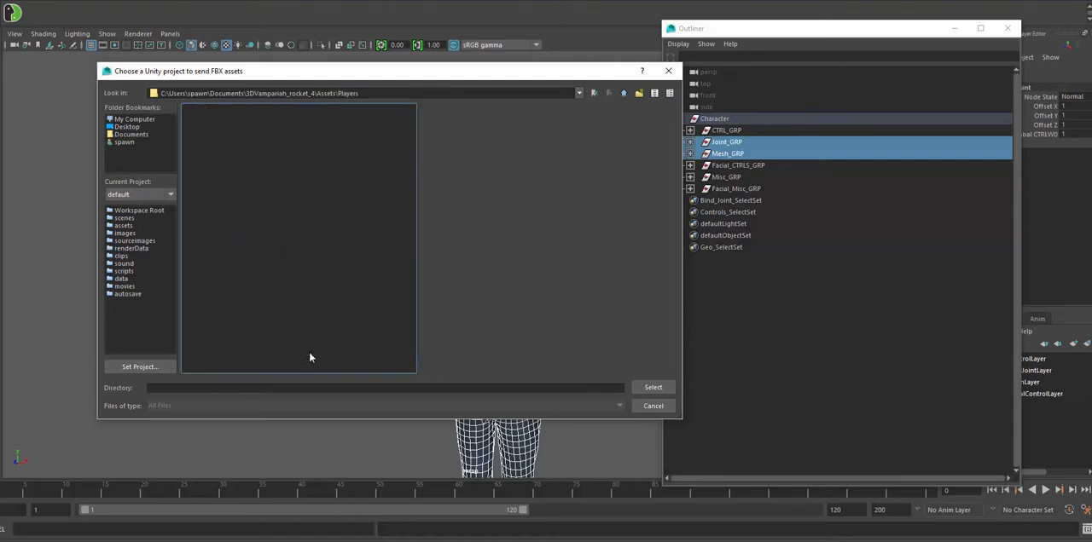
- Create a folder named demo inside Players and choose it as the Unity project destination
click(638, 92)
text(demo)
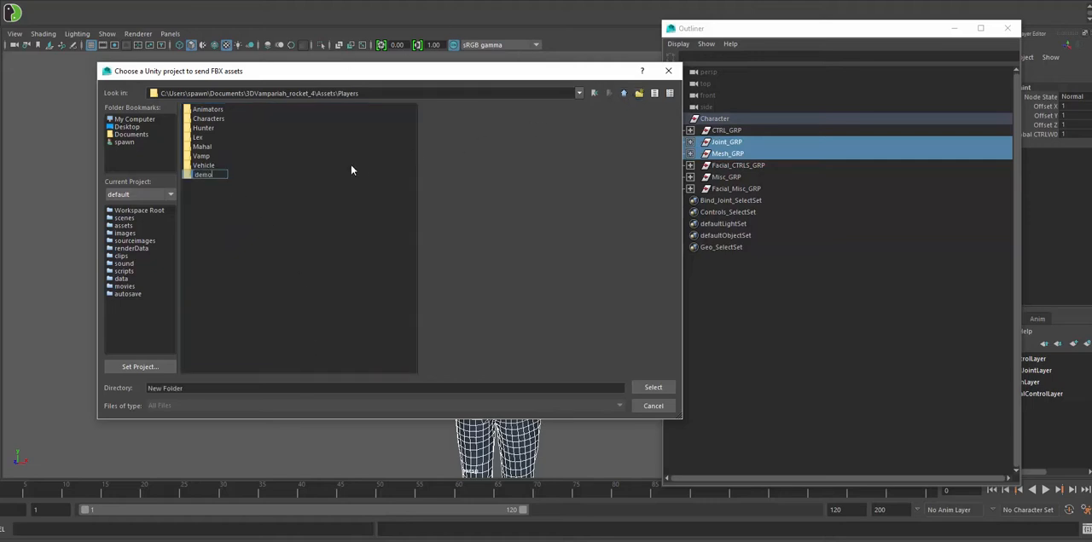
key(Return)
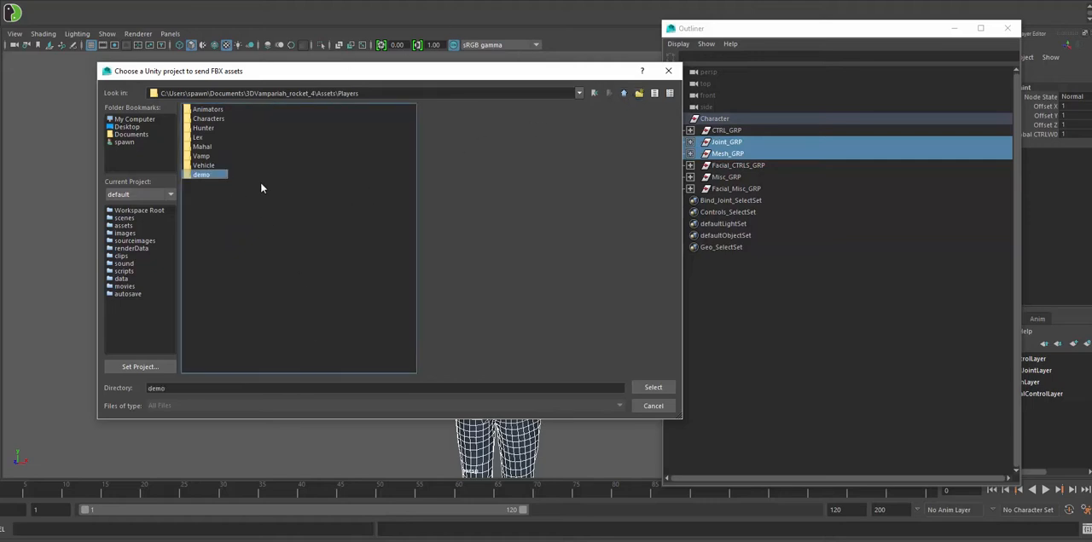
double_click(191, 175)
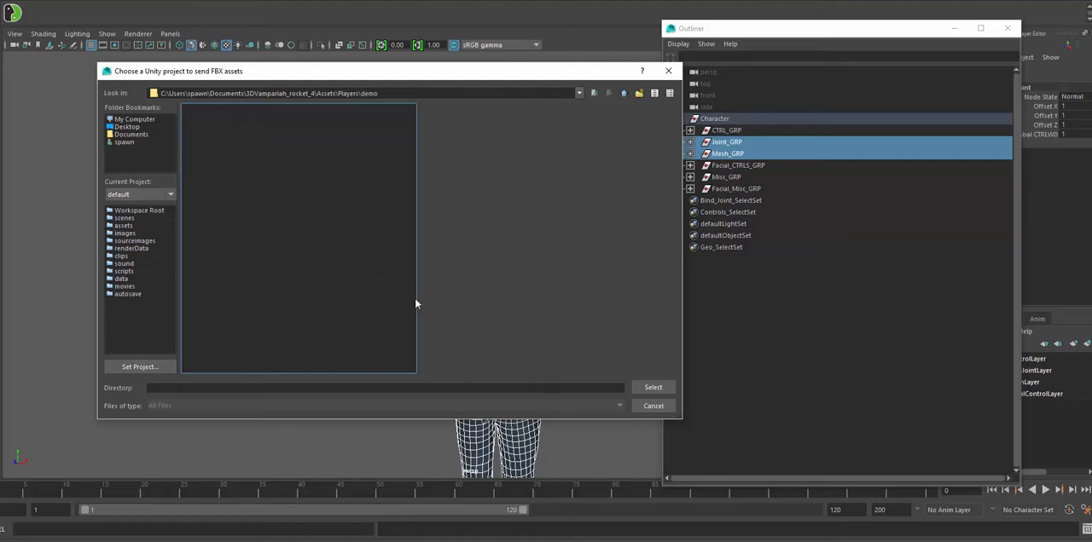
click(641, 387)
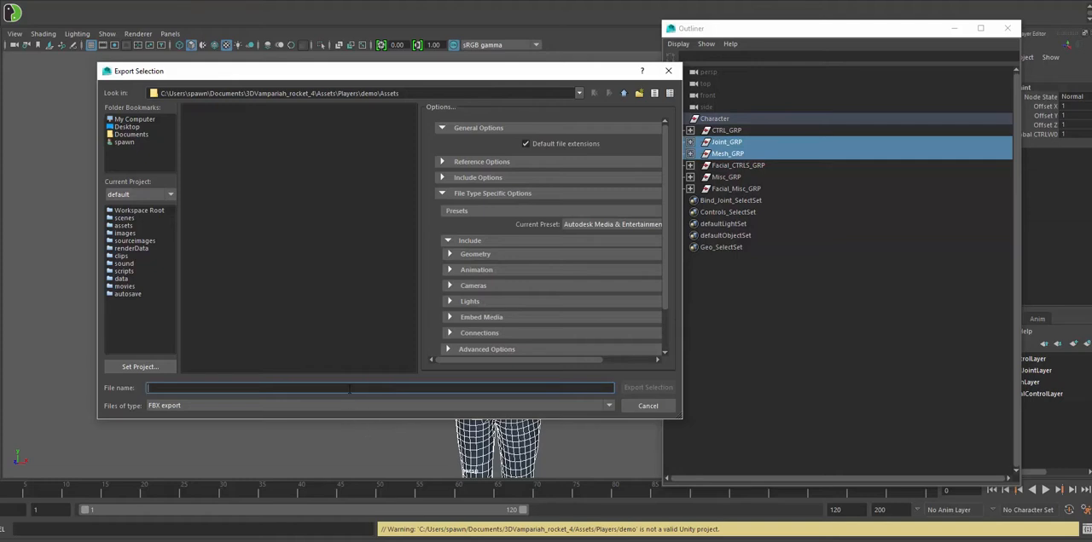
- Export the selection as an FBX file named demoplayer and dismiss the export warnings
text(pl)
key(BackSpace)
key(BackSpace)
text(d)
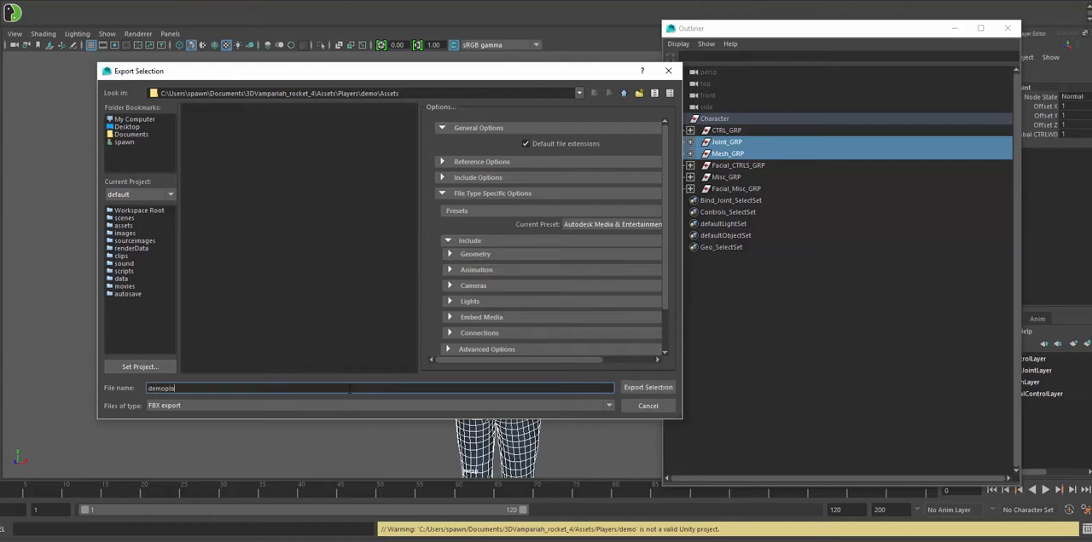
click(638, 388)
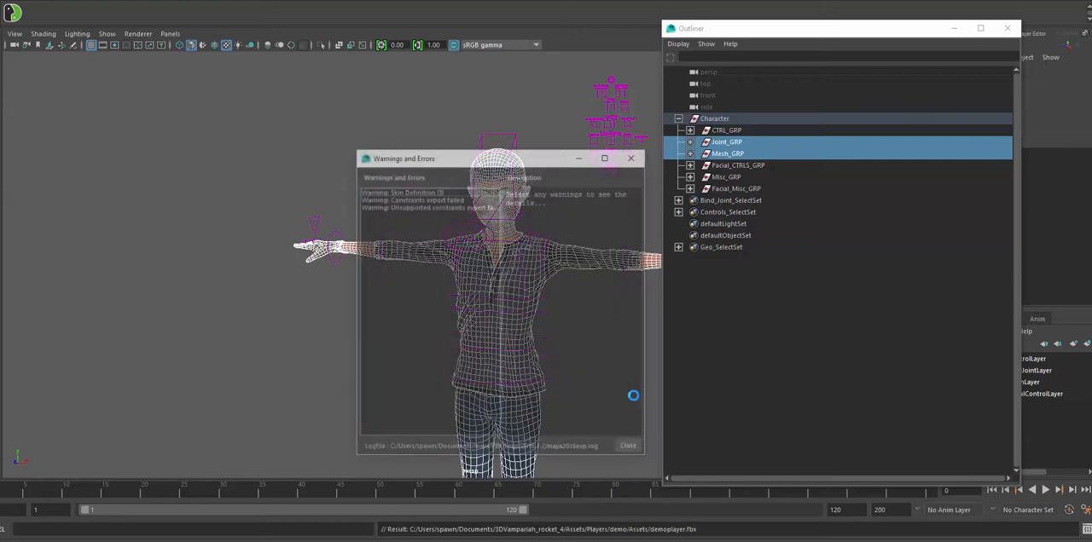
click(629, 448)
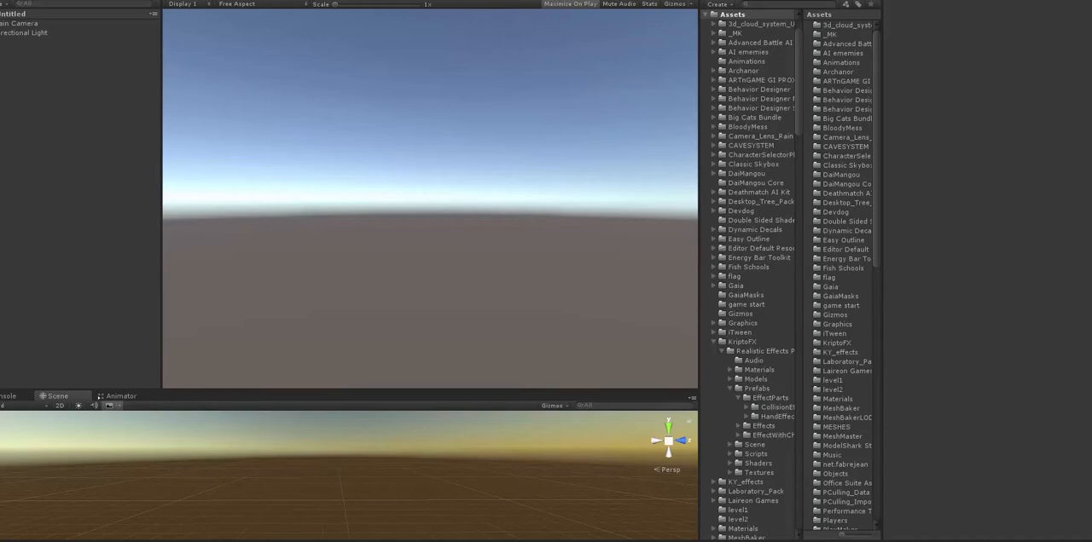
- In Unity, run Setup Scene from the Third Person Controller start window and select the Game object to inspect its components
click(86, 0)
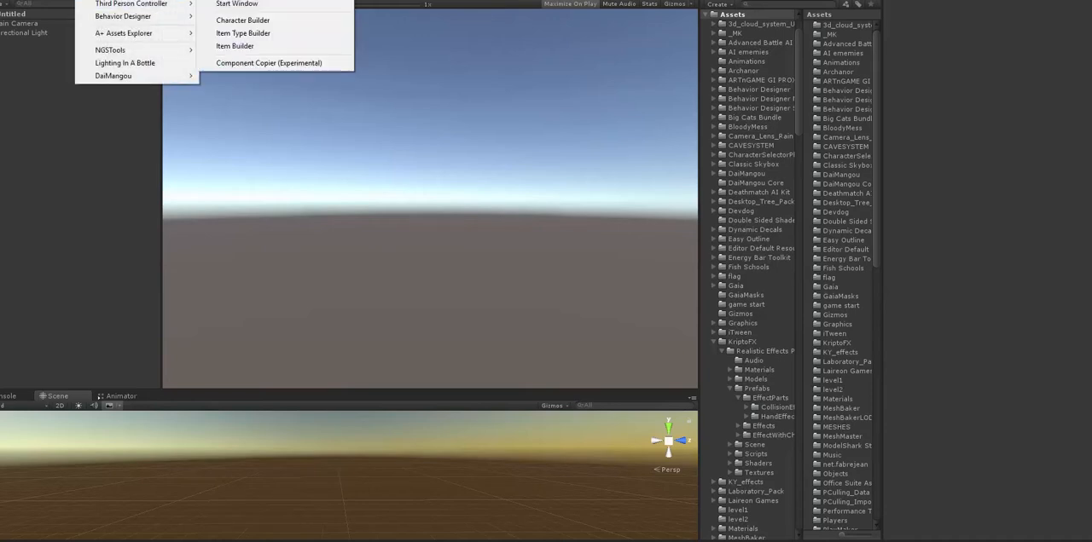
click(221, 5)
click(93, 125)
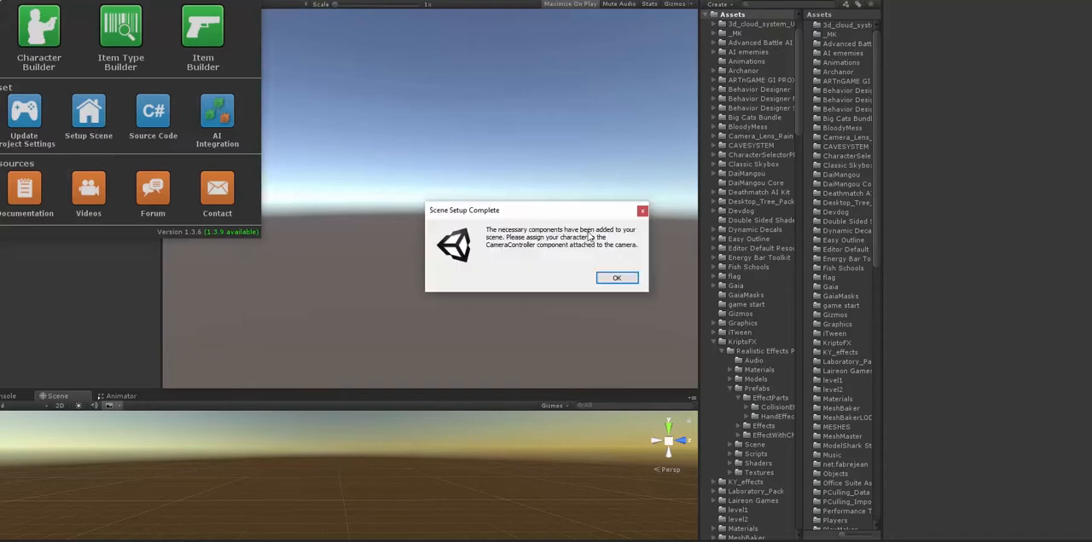
click(622, 279)
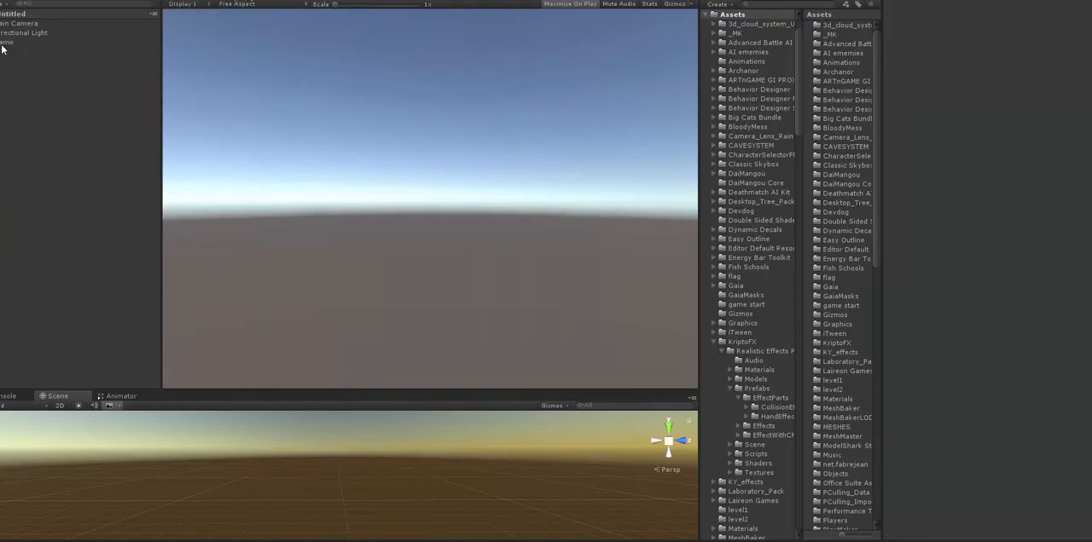
click(2, 43)
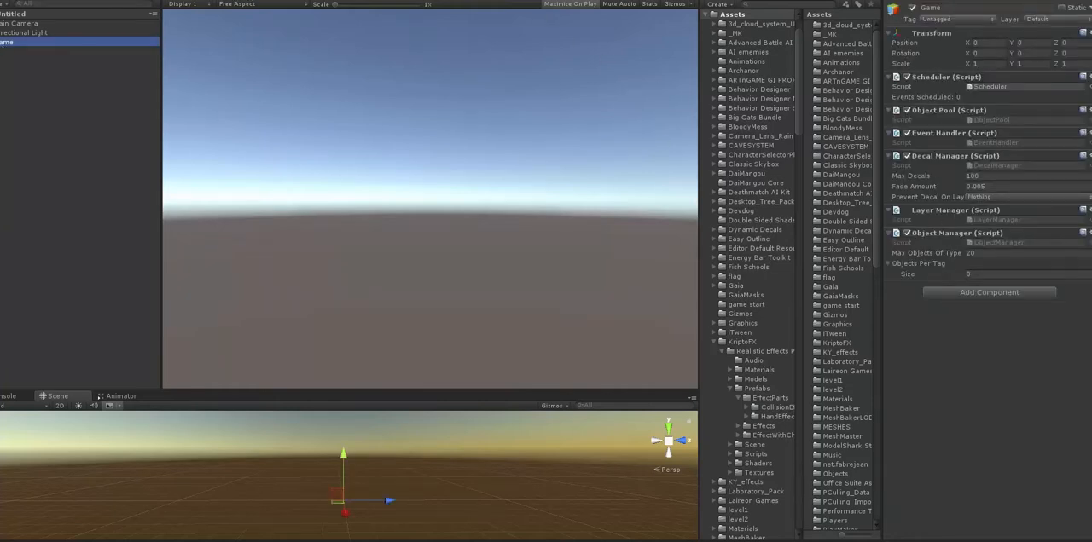
- Add a 3D plane to the scene
click(3, 1)
mouse_move(61, 17)
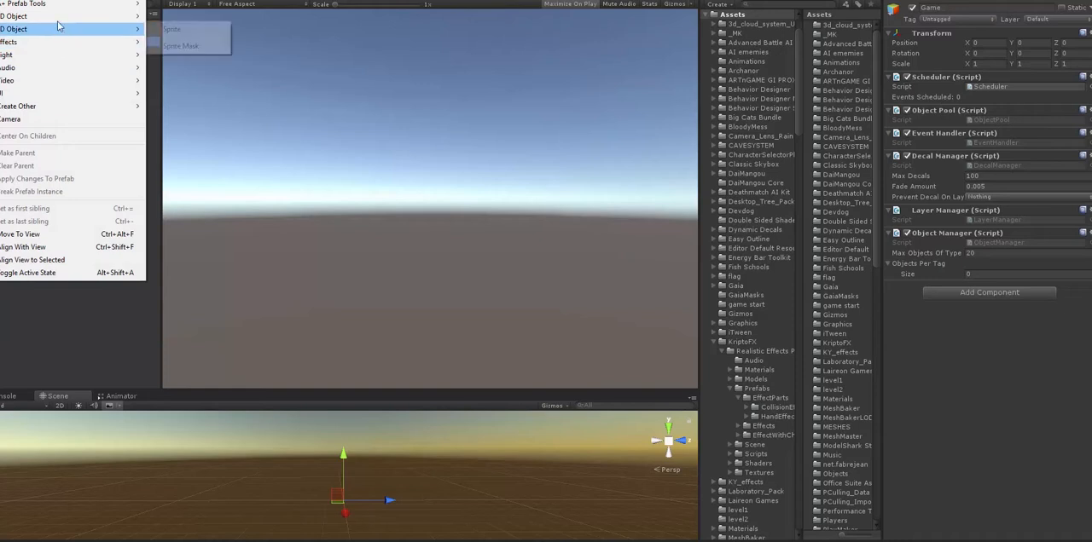
click(174, 67)
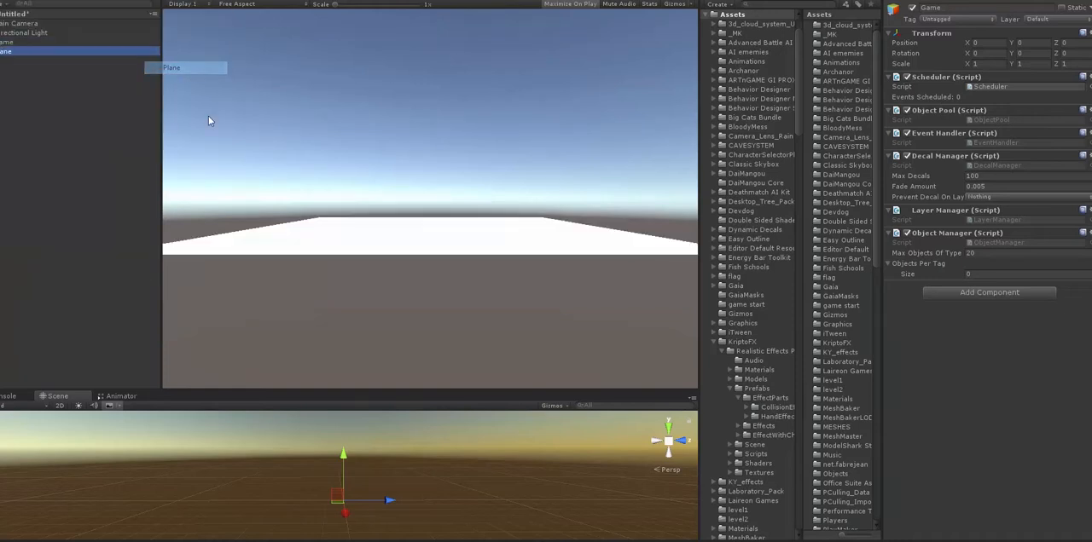
- Enlarge the Scene view and scale the plane up uniformly to about 5.25
drag(375, 390, 414, 196)
alt+right_drag(507, 353, 218, 309)
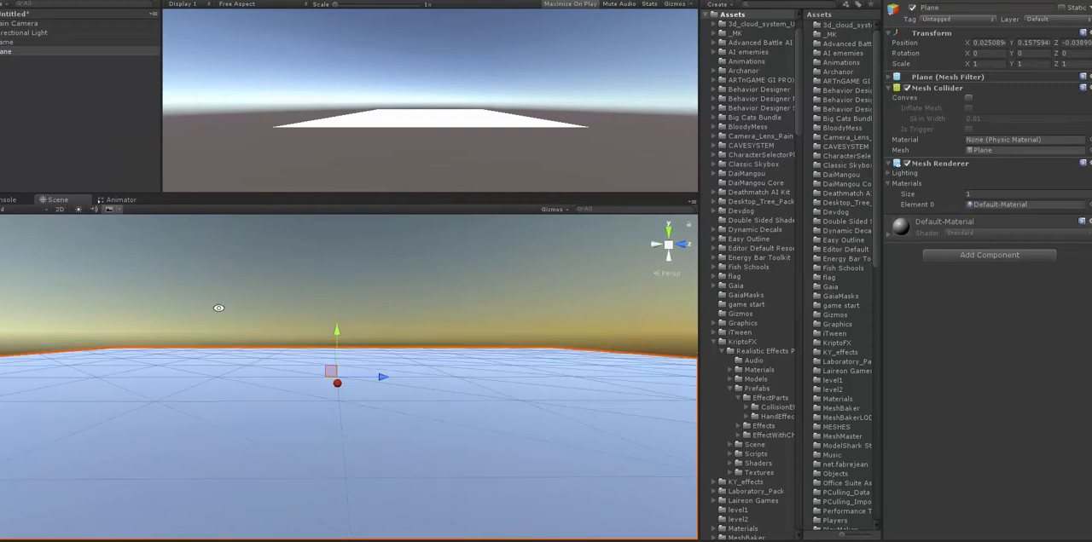
alt+drag(333, 316, 379, 350)
alt+right_drag(380, 350, 154, 348)
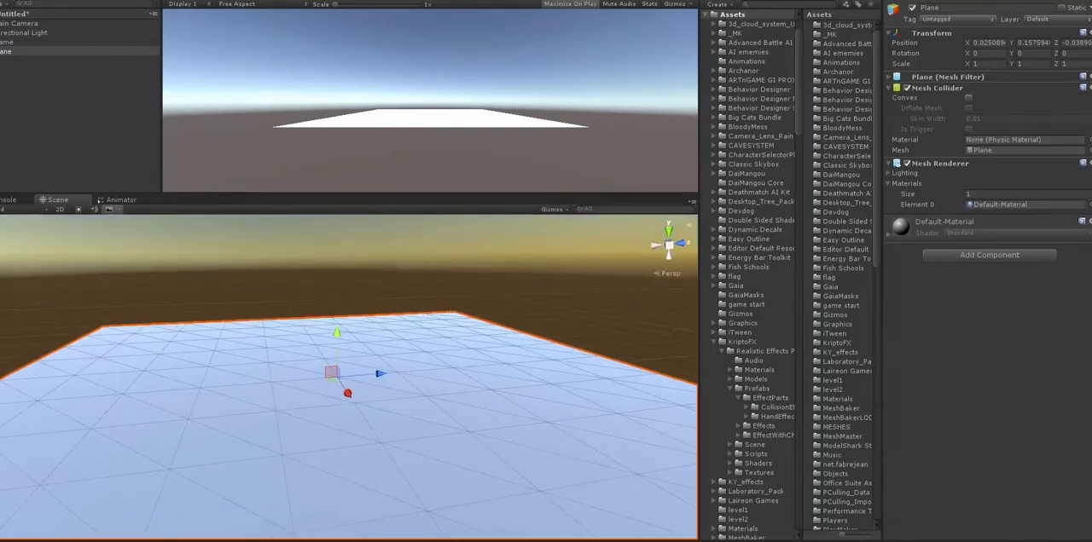
key(r)
drag(338, 378, 602, 439)
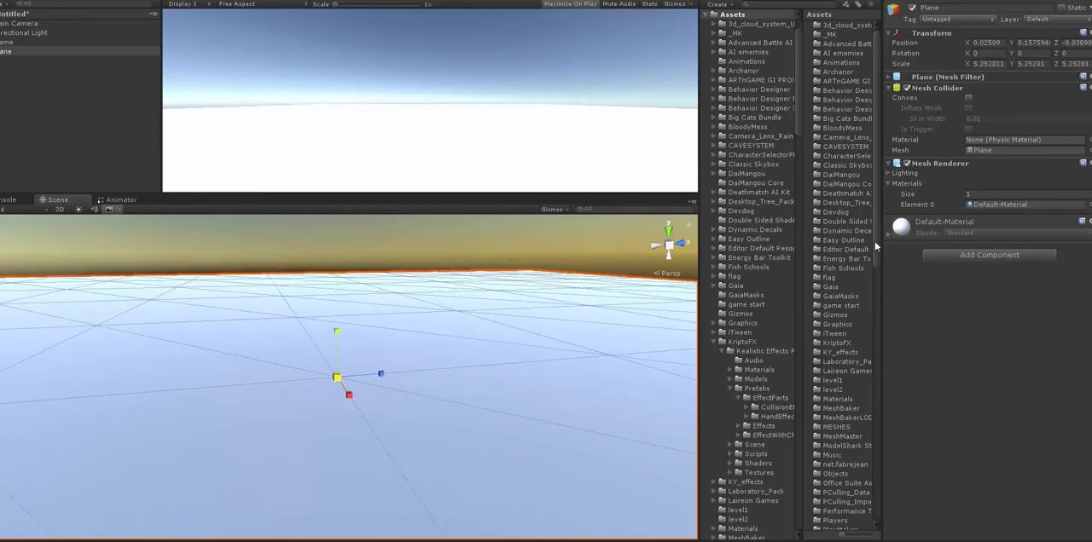
- Collapse the KriptoFX, Objects and Players asset folders and open the Third Person Controller folder
drag(876, 241, 895, 382)
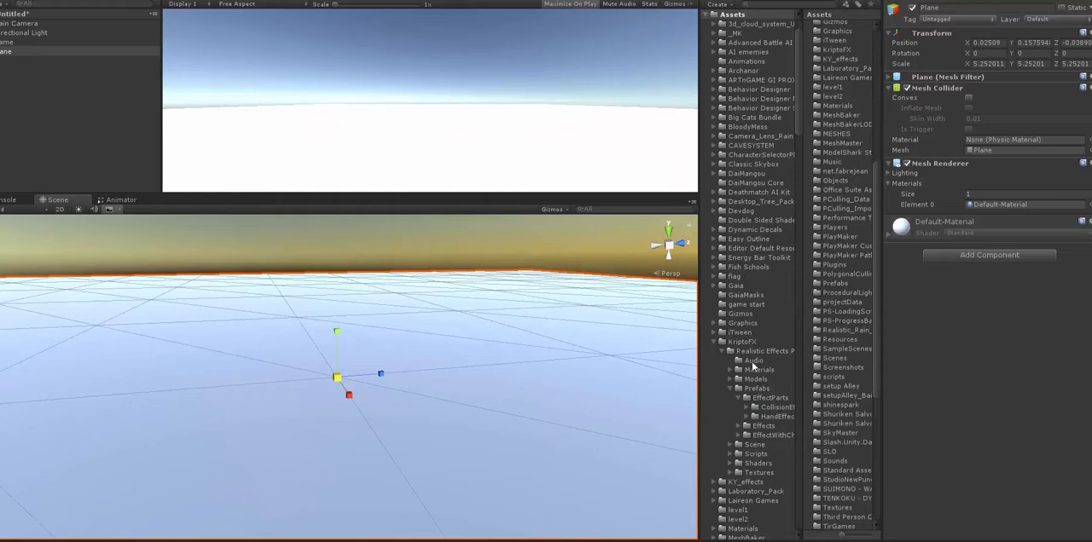
click(714, 343)
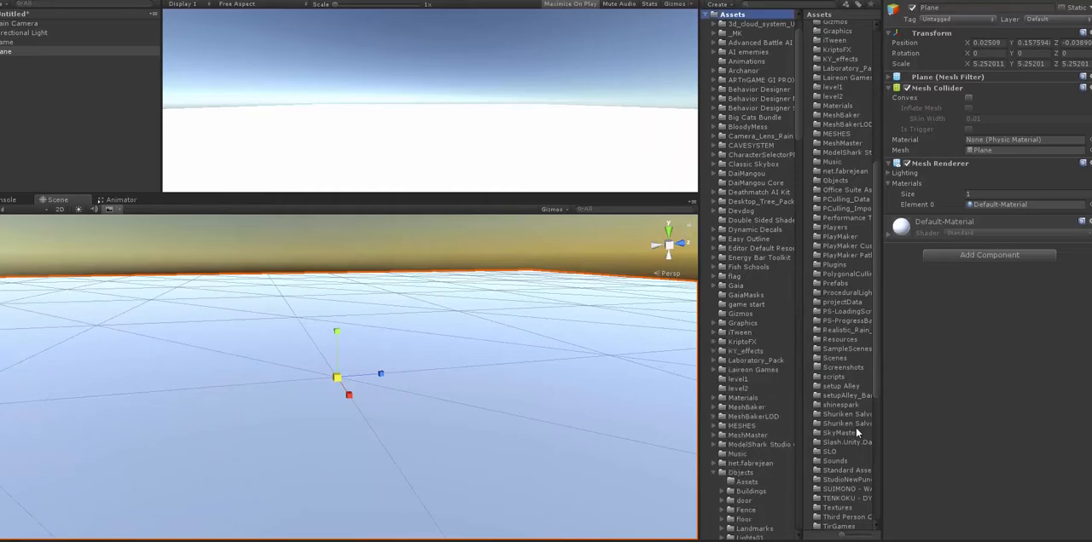
scroll(876, 381, down, 5)
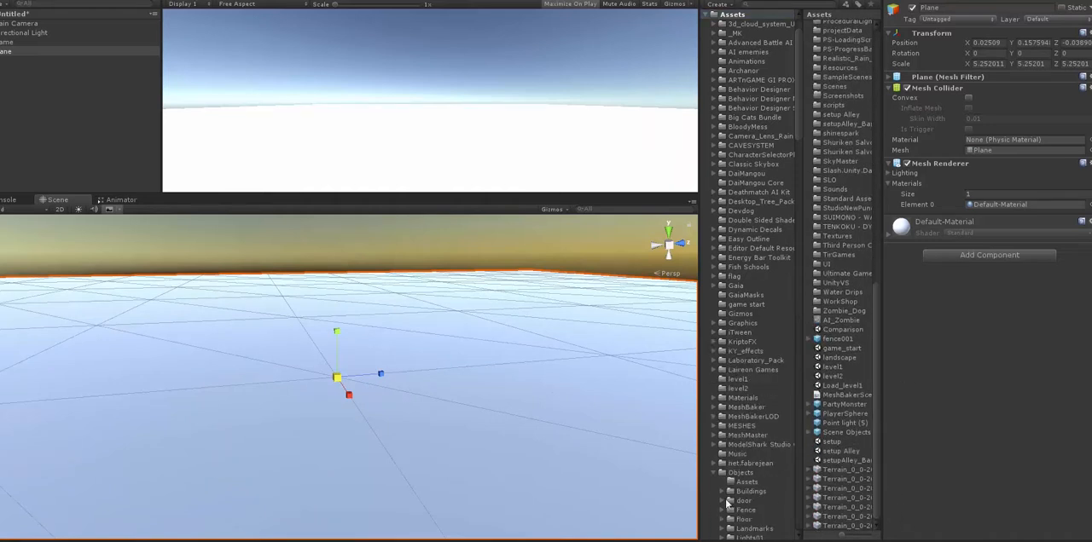
click(713, 474)
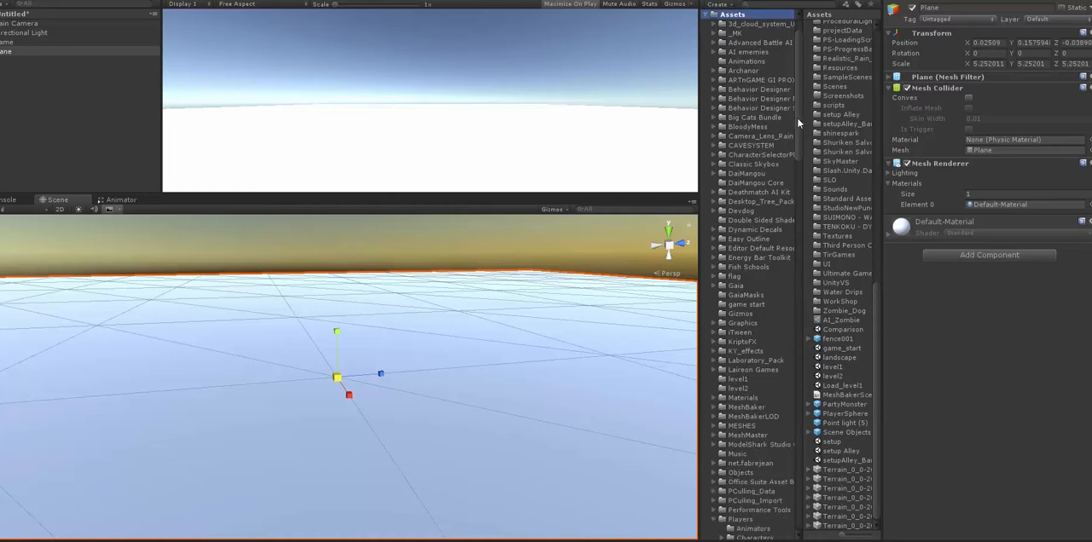
drag(799, 125, 813, 196)
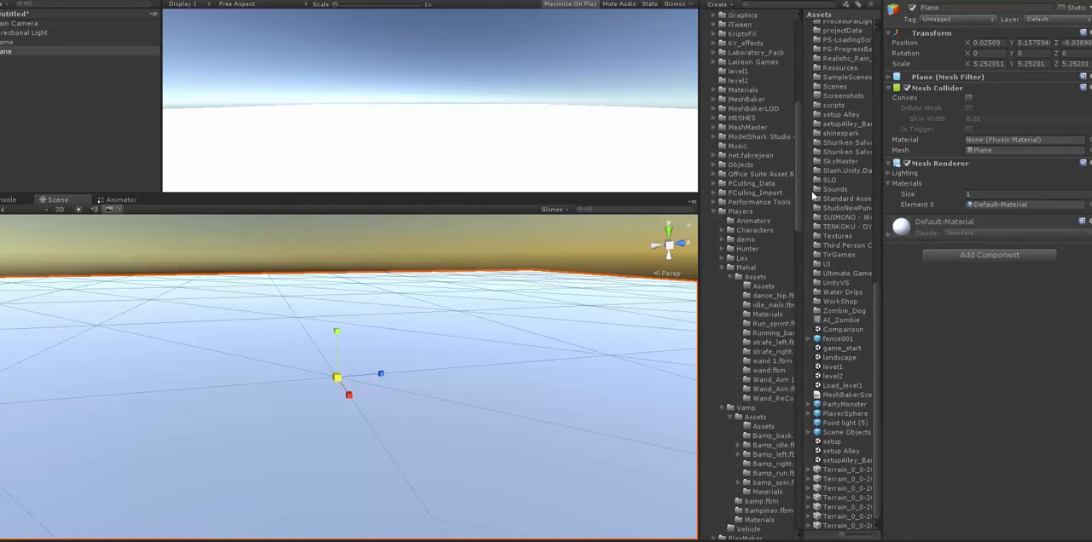
click(714, 214)
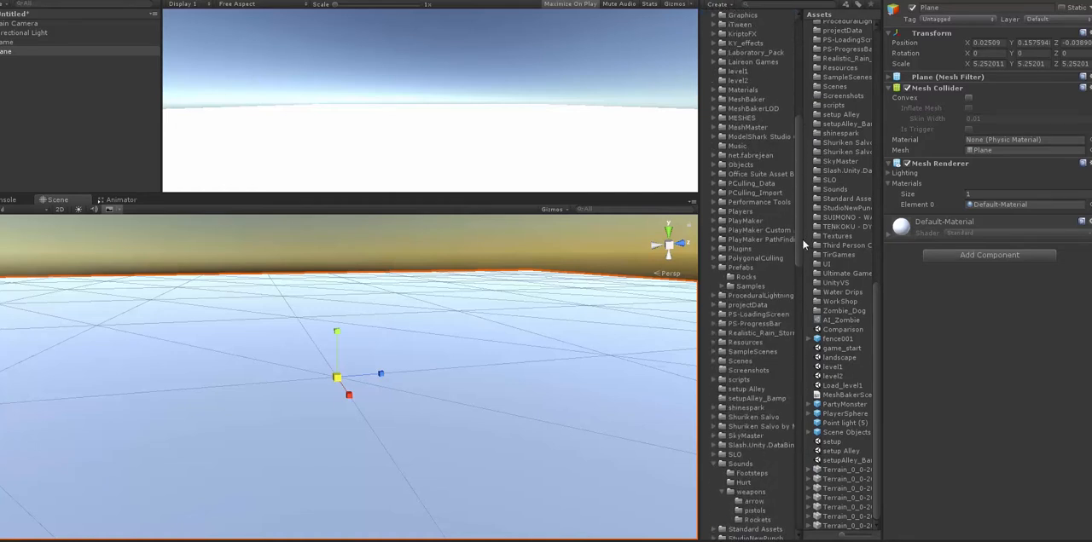
drag(794, 242, 806, 318)
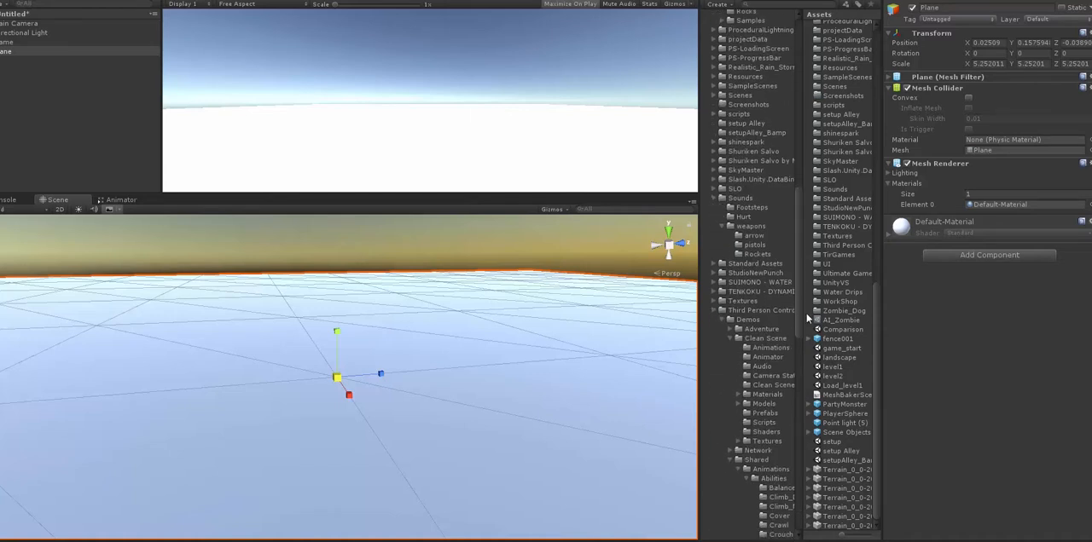
click(783, 312)
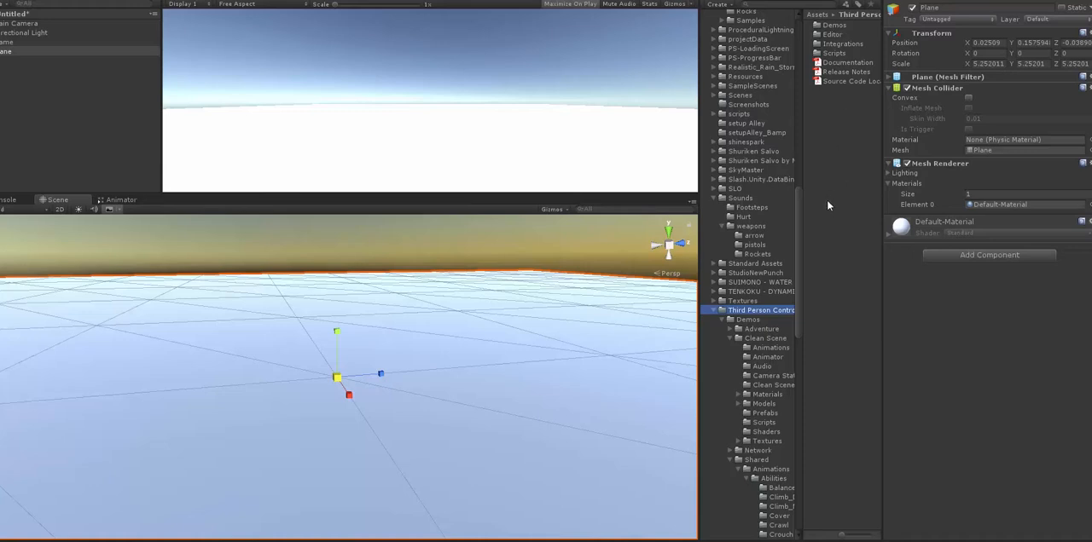
- Place the demoplayer model from the Players/demo/Assets folder on the plane in the scene
drag(799, 199, 805, 164)
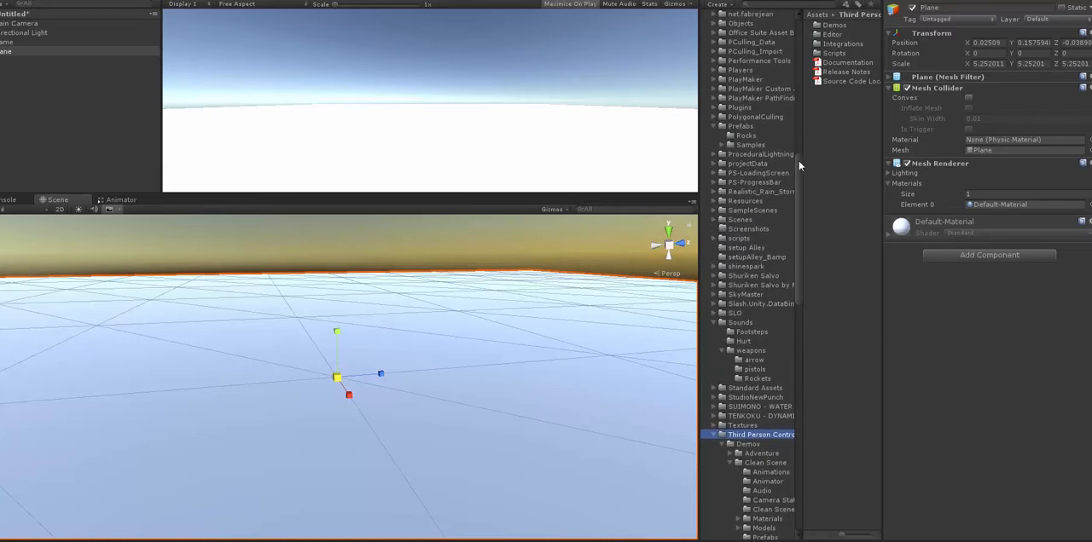
click(714, 71)
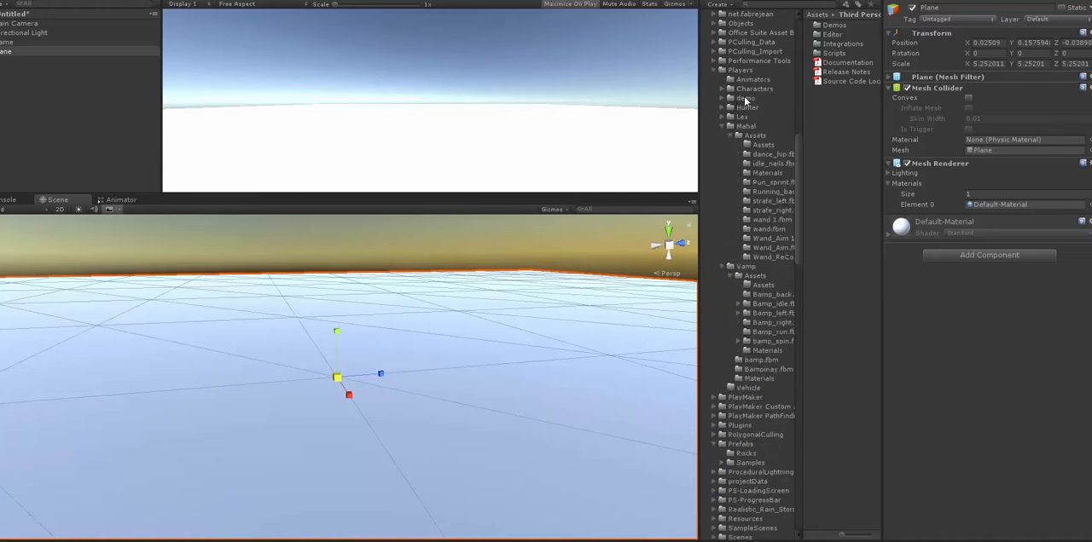
click(746, 99)
double_click(826, 27)
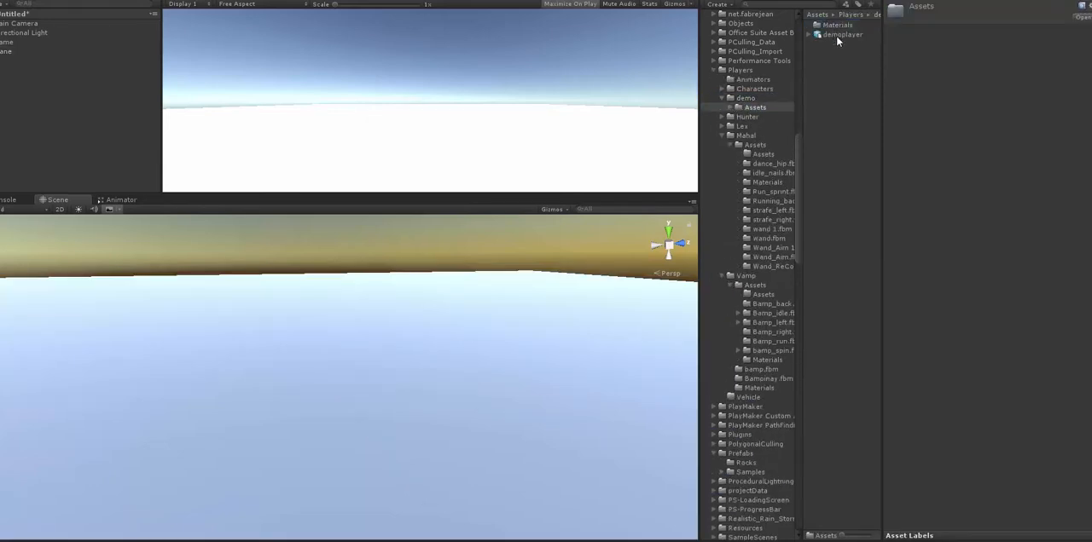
drag(836, 35, 355, 425)
alt+drag(433, 384, 611, 375)
alt+right_drag(611, 375, 783, 428)
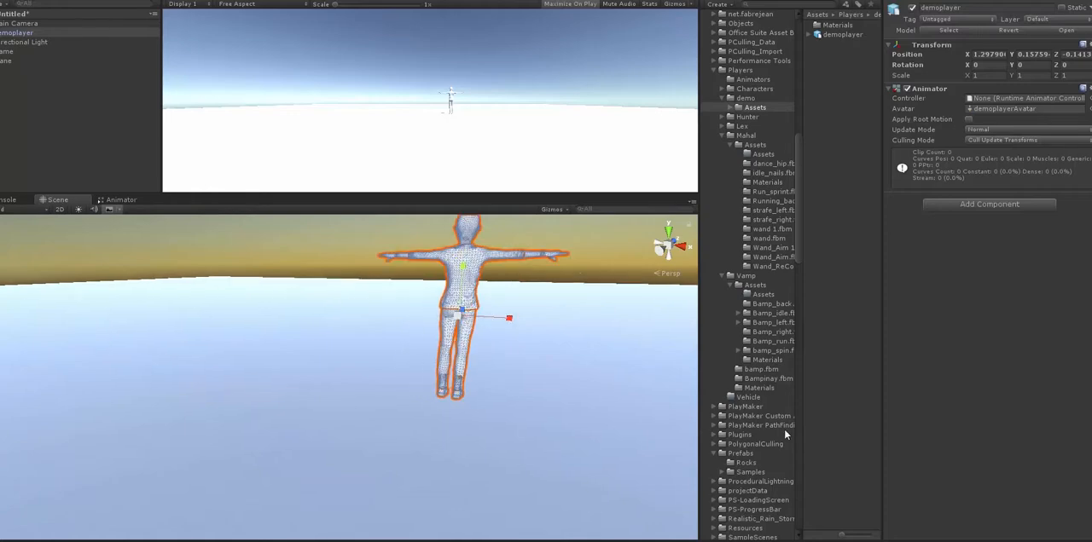
alt+middle_drag(605, 344, 480, 395)
alt+right_drag(479, 395, 649, 449)
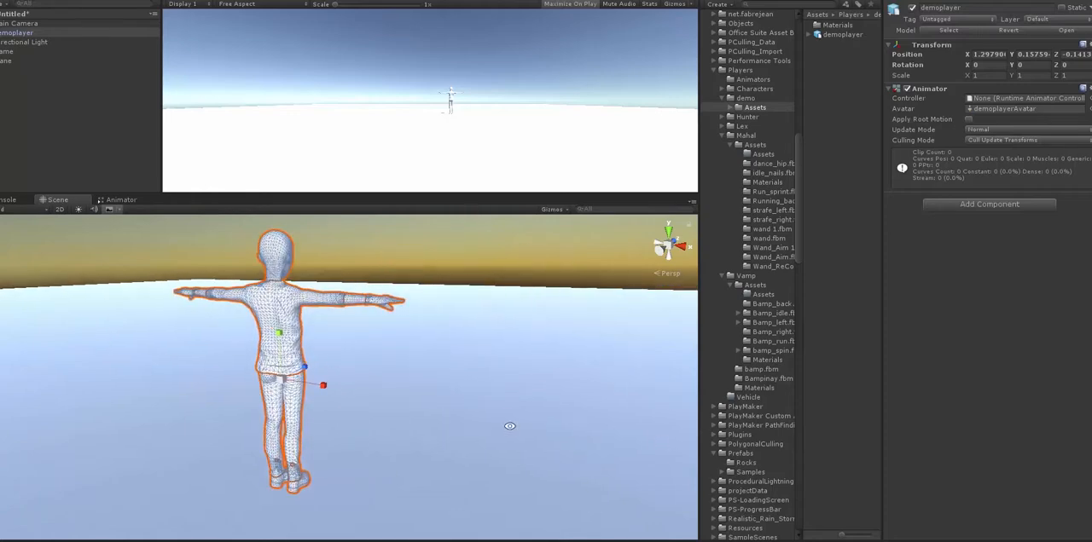
alt+drag(504, 416, 640, 390)
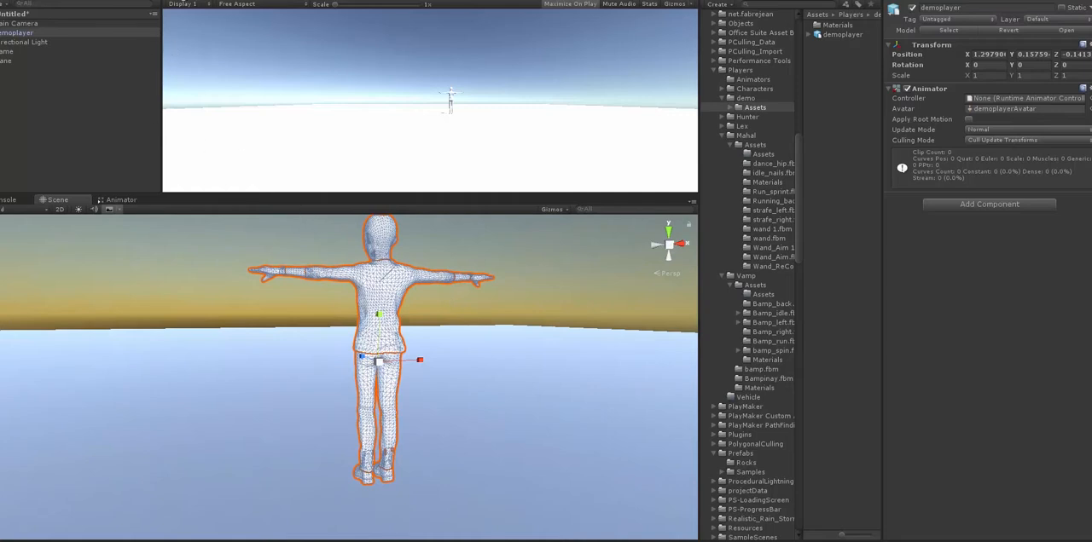
- Open the Character Builder wizard from the Third Person Controller start window
click(87, 0)
mouse_move(180, 2)
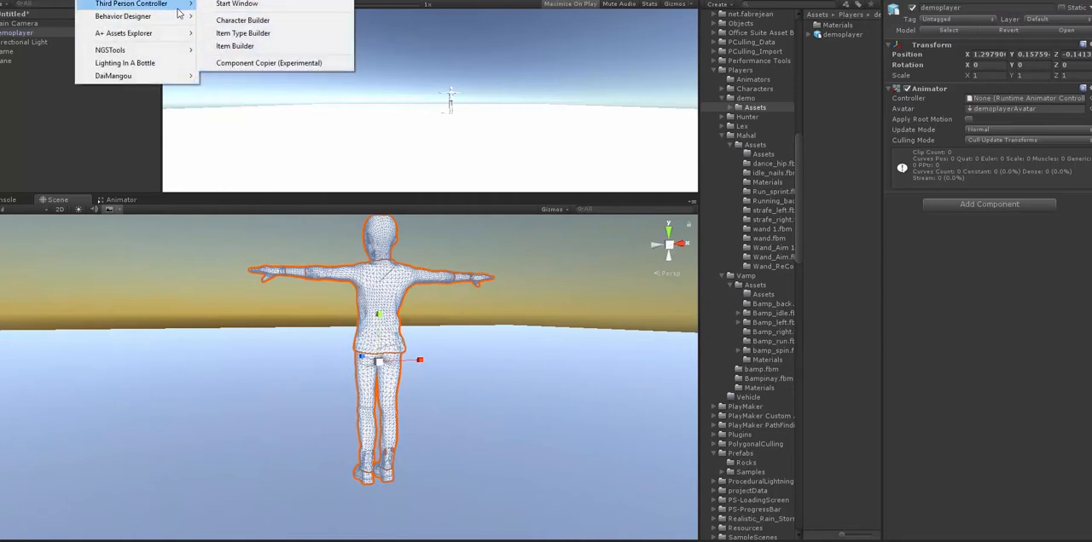
click(261, 5)
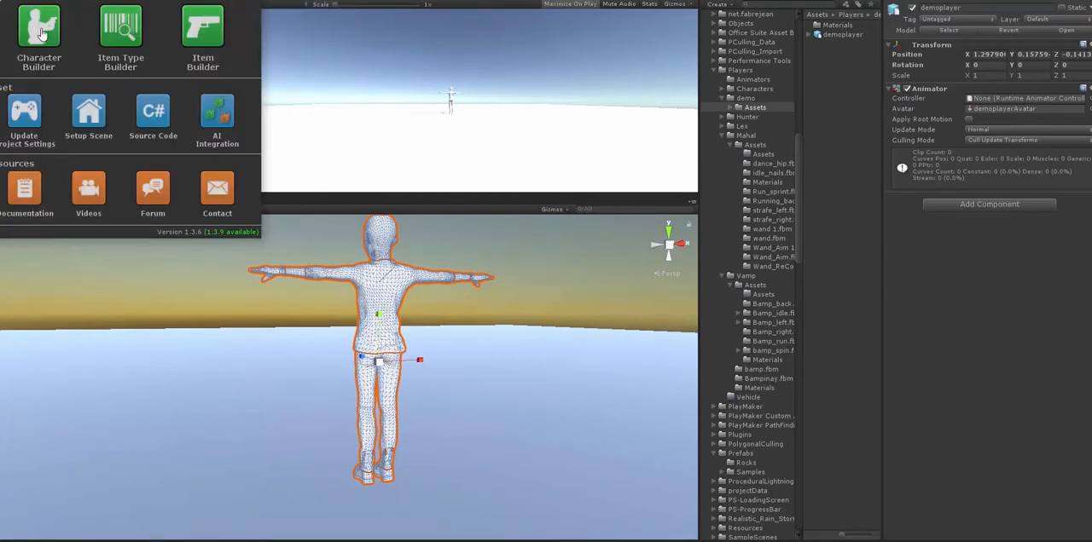
click(39, 36)
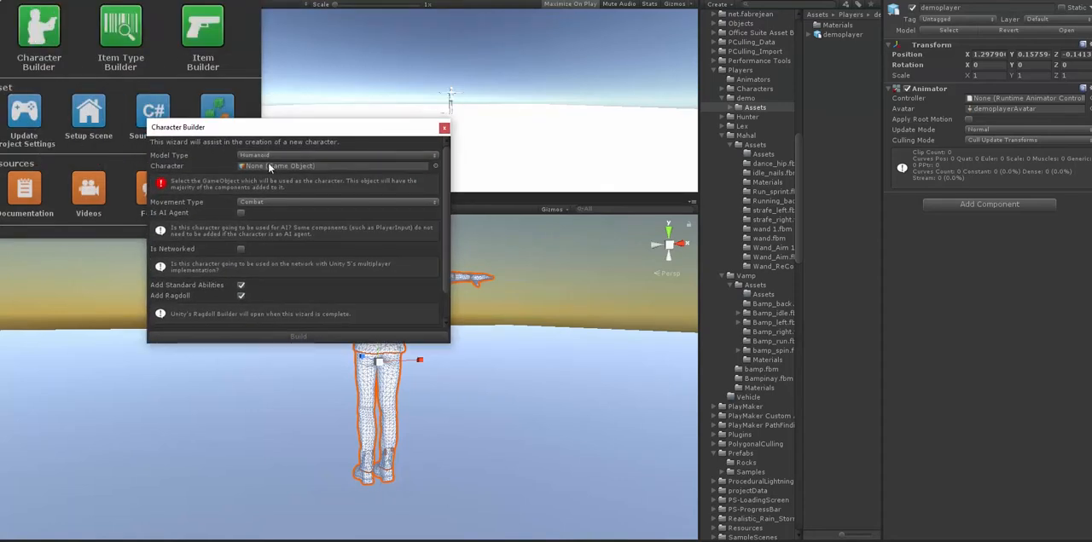
drag(312, 130, 183, 78)
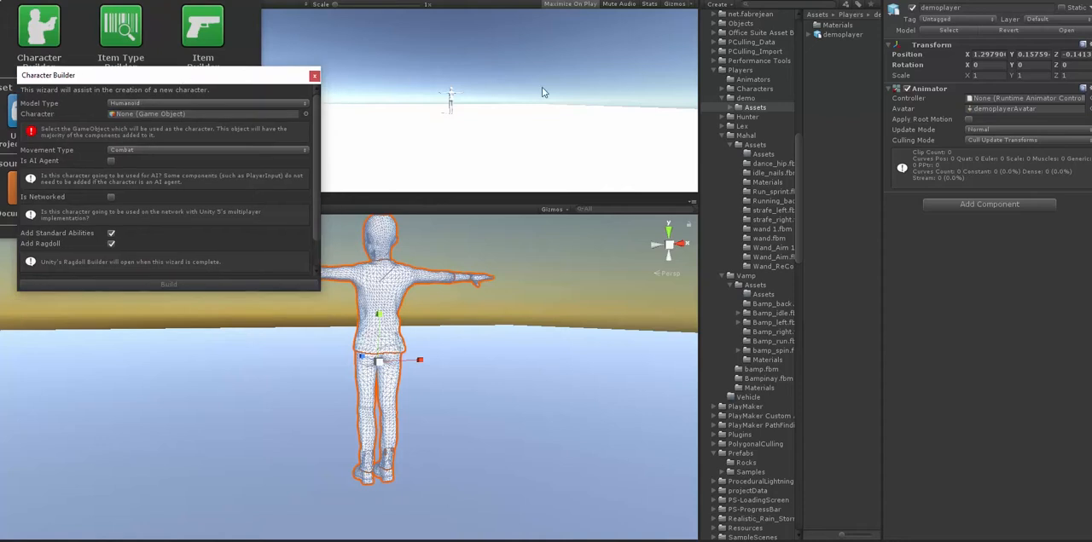
- Set the demoplayer model's rig animation type to Humanoid in its import settings and apply the change
click(843, 36)
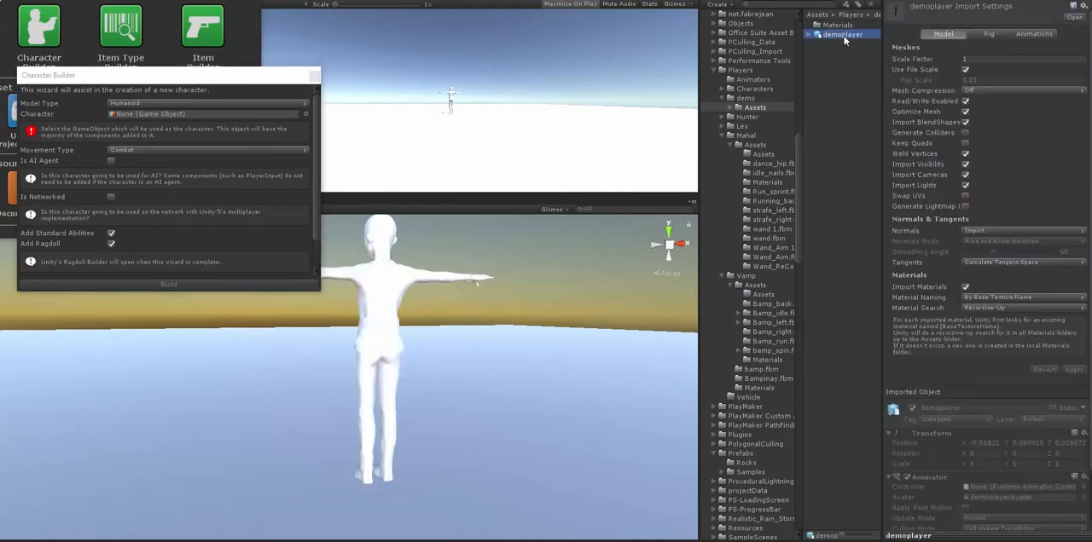
click(1033, 35)
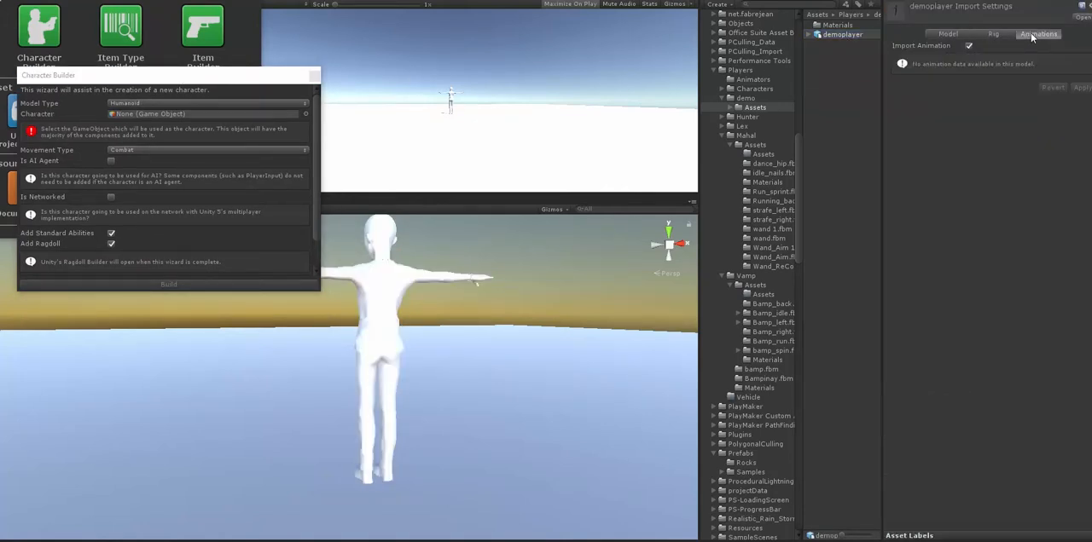
click(953, 37)
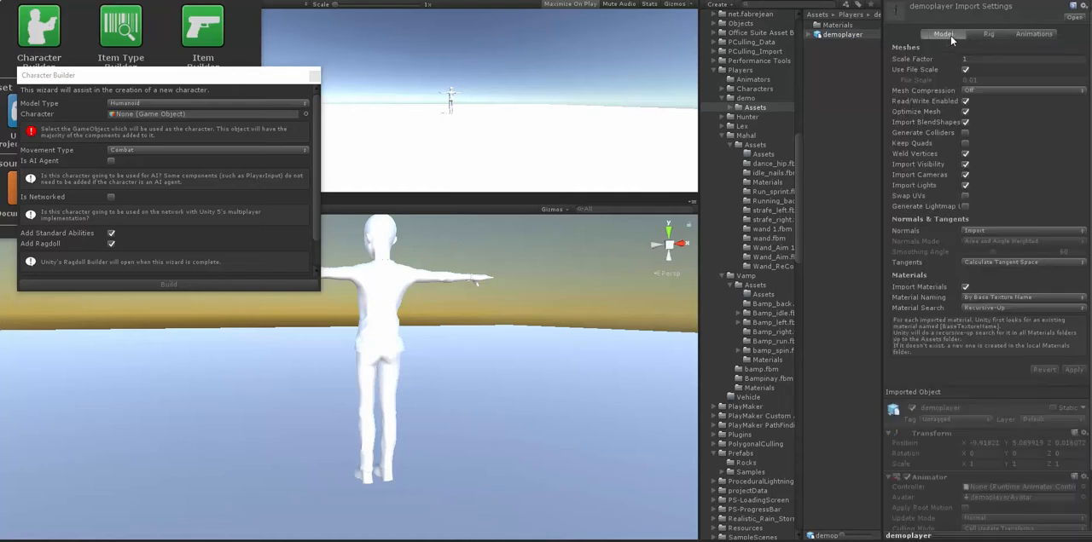
click(991, 34)
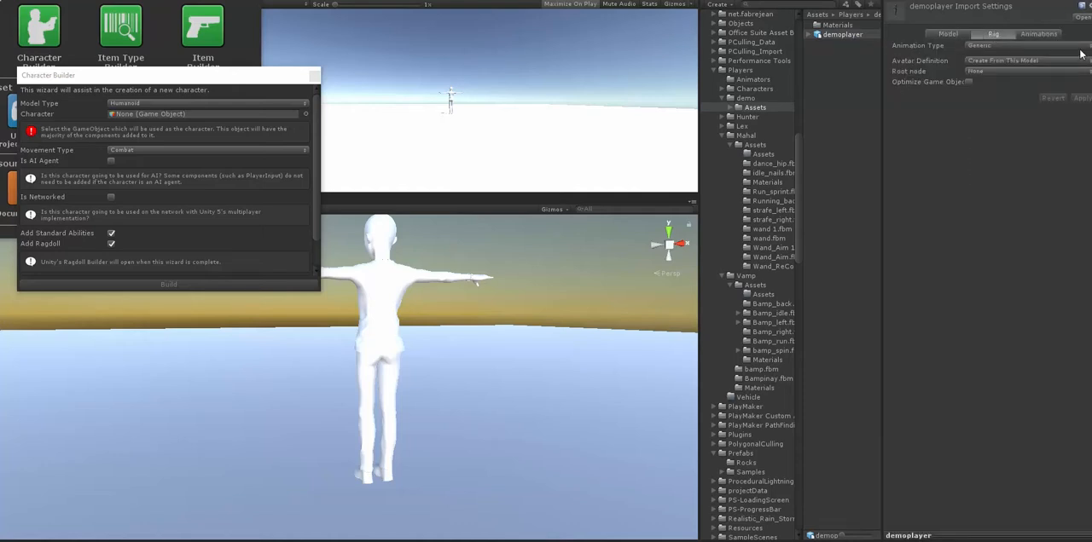
click(1023, 45)
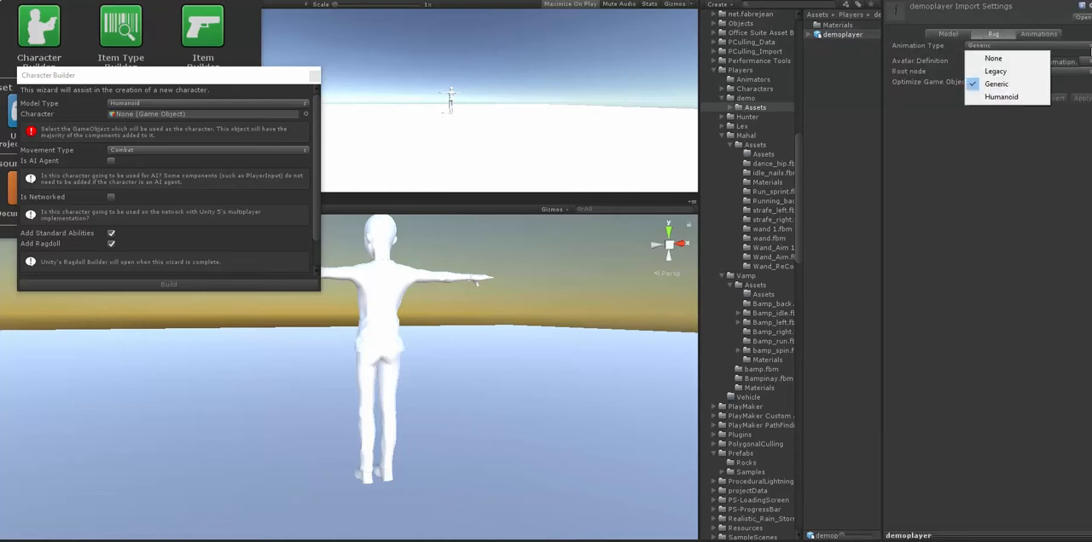
click(1027, 99)
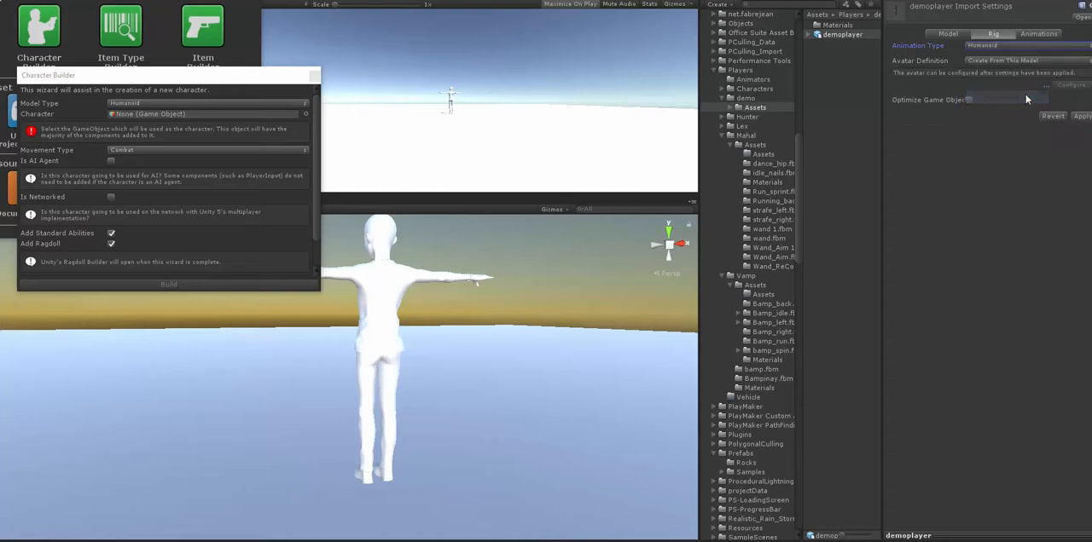
click(1080, 116)
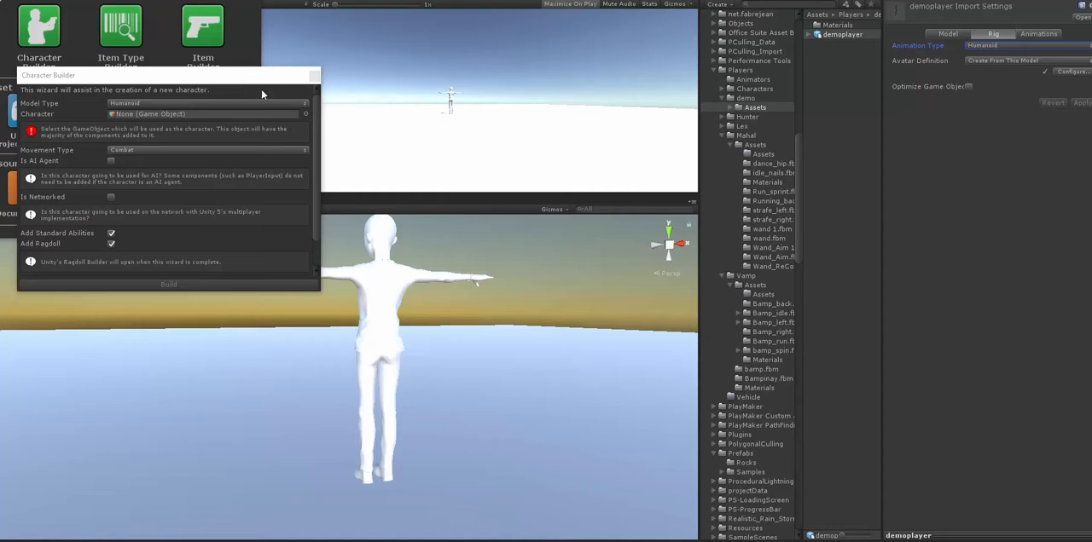
- Close the start window and assign the scene's demoplayer object as the Character in the Character Builder
drag(169, 75, 509, 87)
click(255, 1)
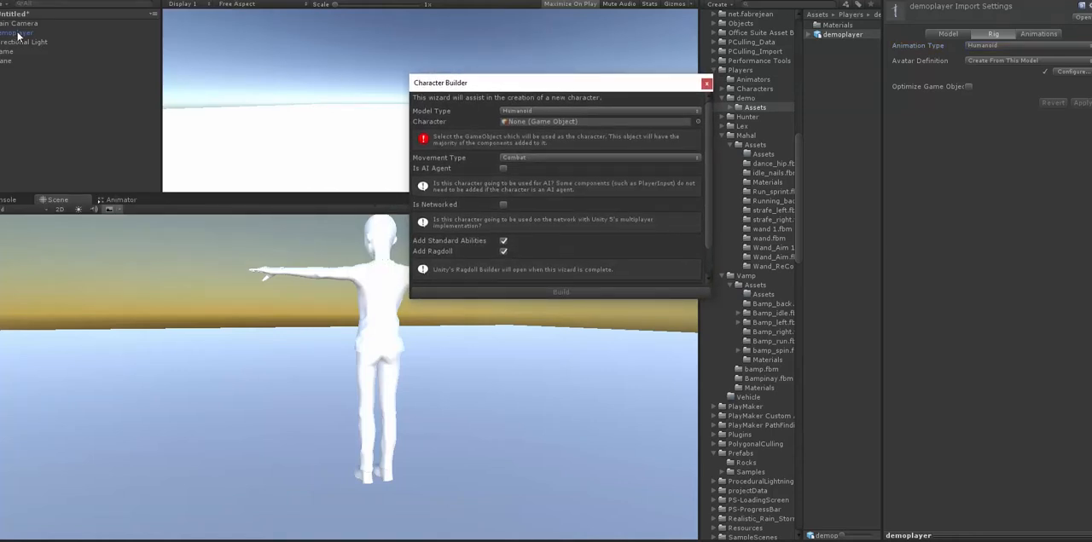
drag(17, 36, 527, 122)
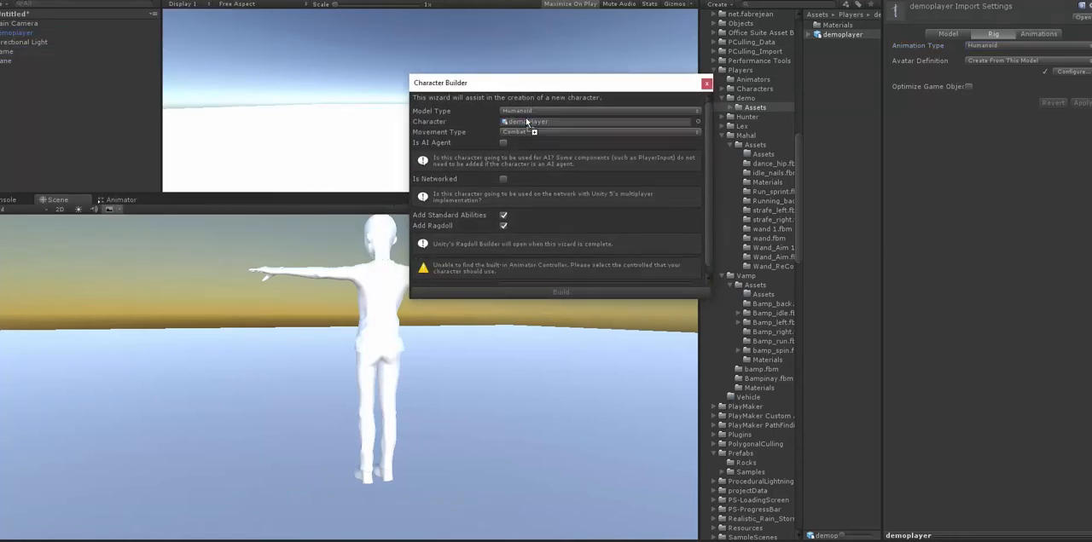
drag(555, 91, 435, 95)
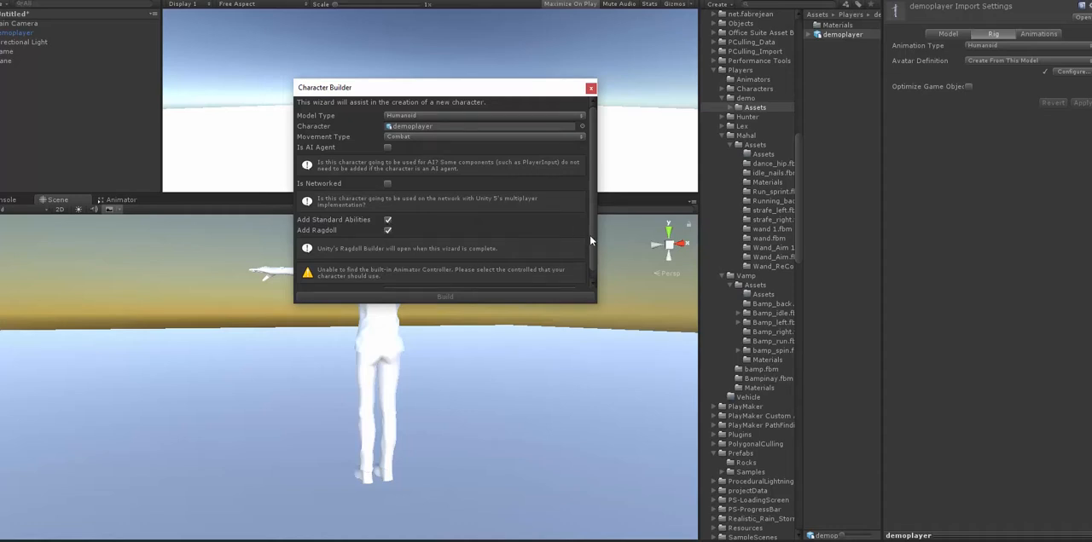
- Assign the Hunter controller from the Players/Animators folder as the Character Builder's Animator Controller
scroll(589, 235, down, 1)
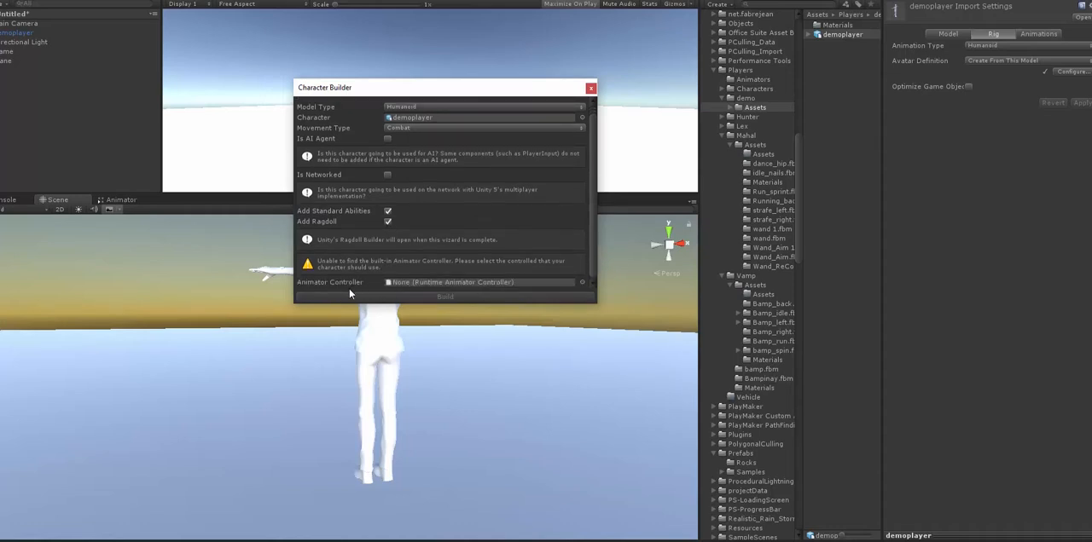
click(754, 79)
drag(884, 157, 923, 162)
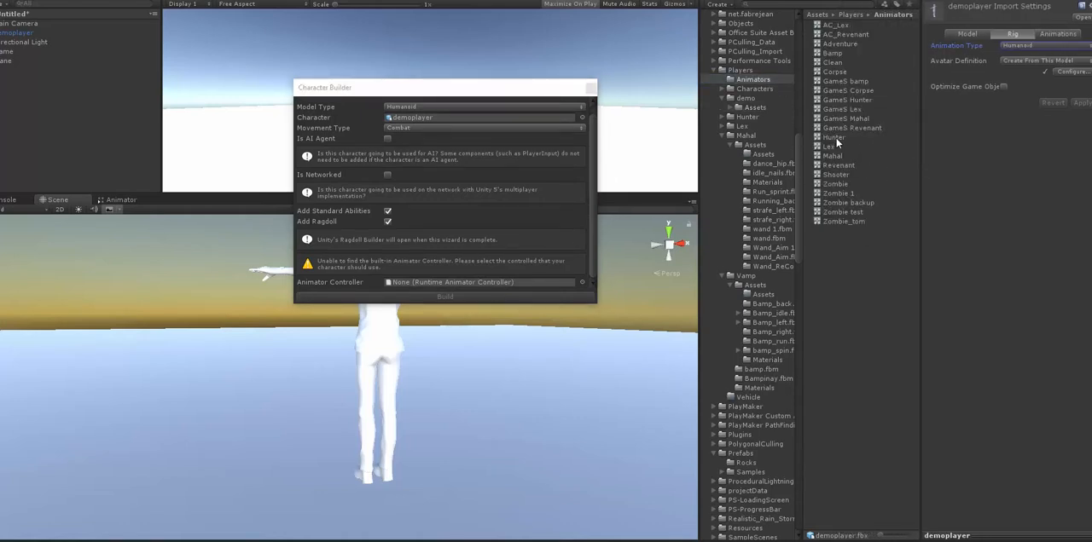
drag(836, 139, 449, 286)
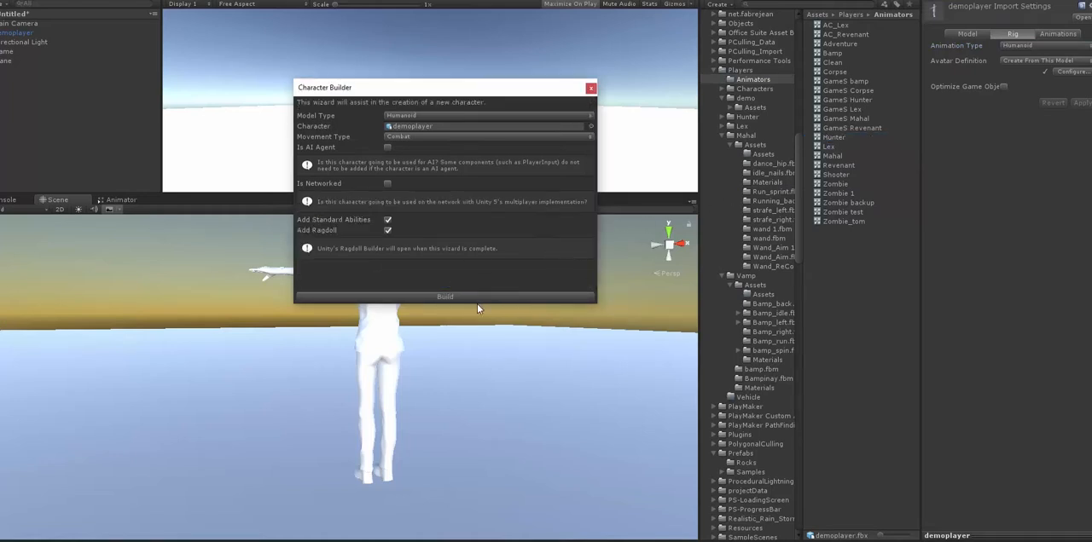
- Build the character and create its ragdoll with the preassigned bones
click(424, 296)
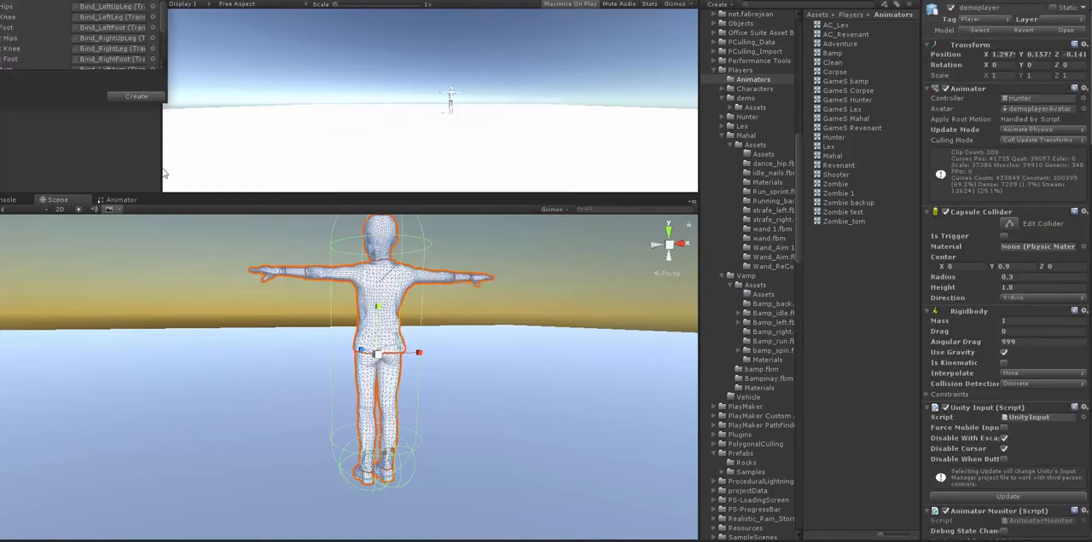
click(134, 98)
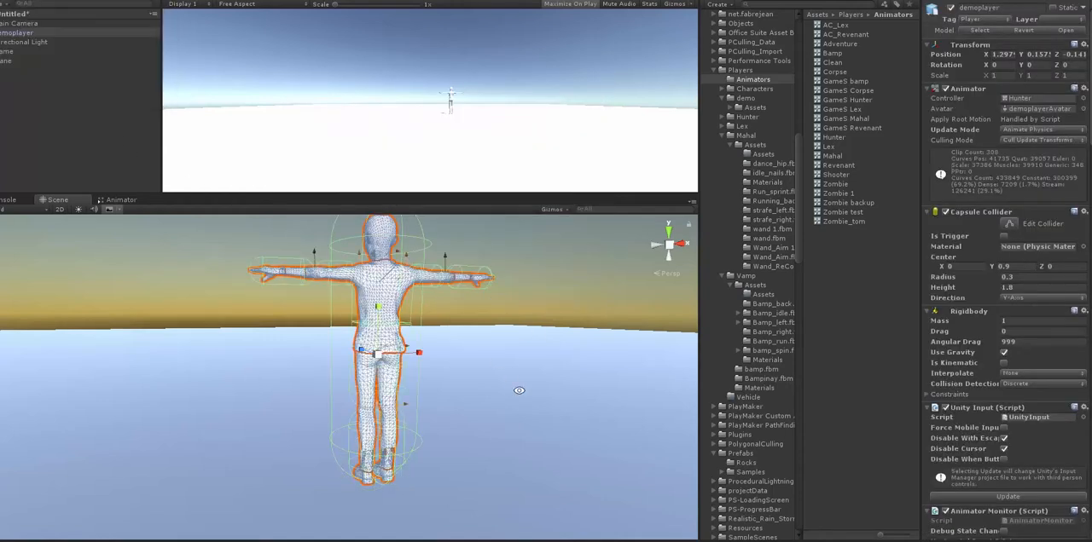
scroll(518, 390, down, 5)
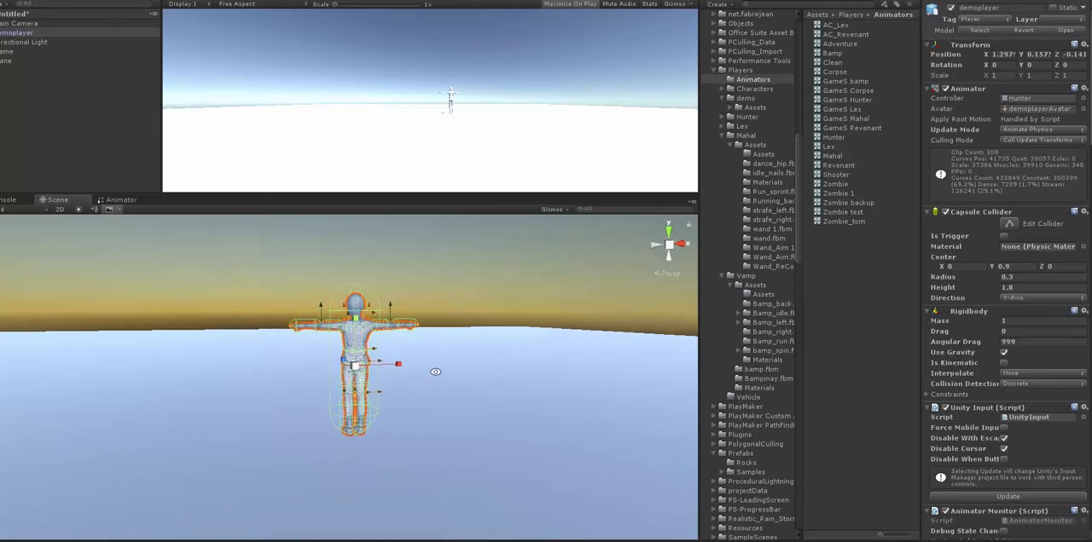
alt+drag(435, 371, 333, 368)
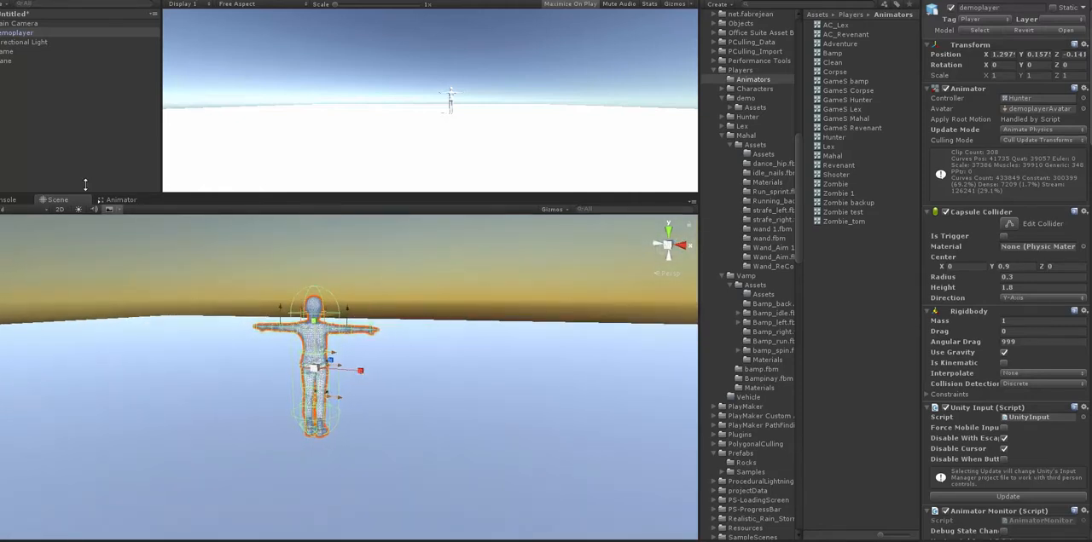
- Assign demoplayer as the Character in the Main Camera's Camera Controller component
click(25, 23)
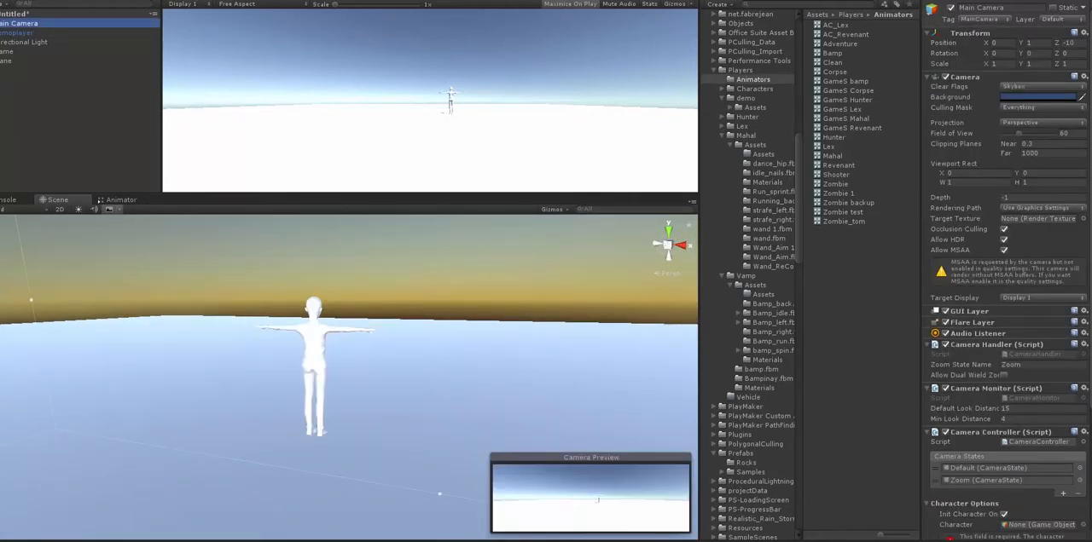
scroll(1006, 342, down, 5)
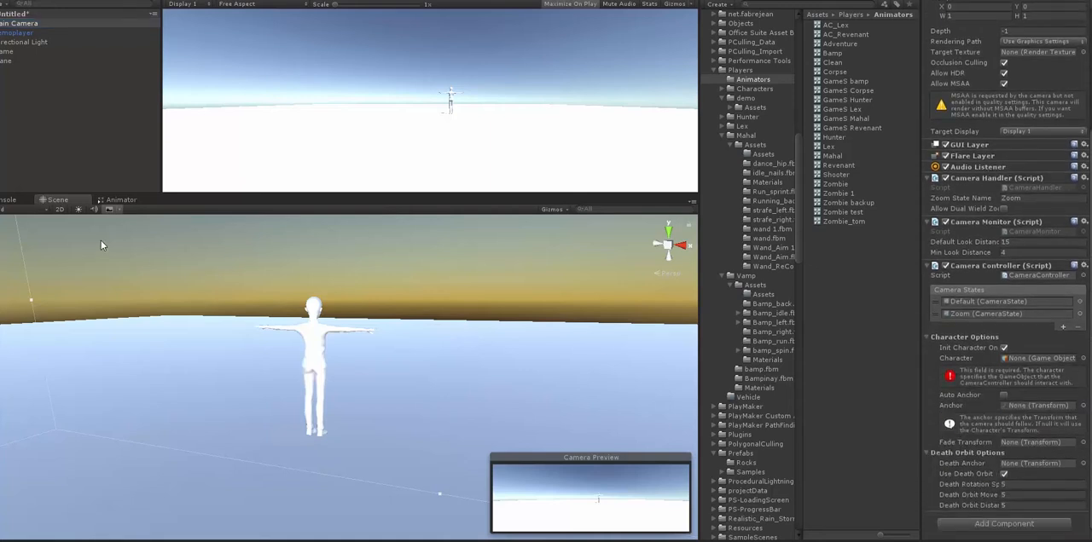
drag(15, 37, 1017, 361)
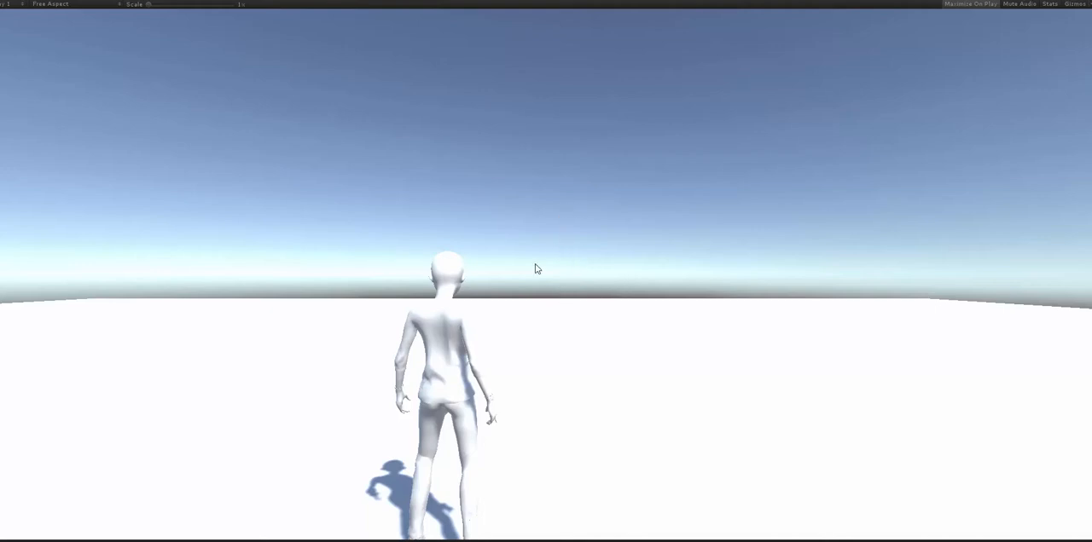
- Play-test the character's forward movement, exit play mode and examine the untextured model up close in the Scene view
key(w)
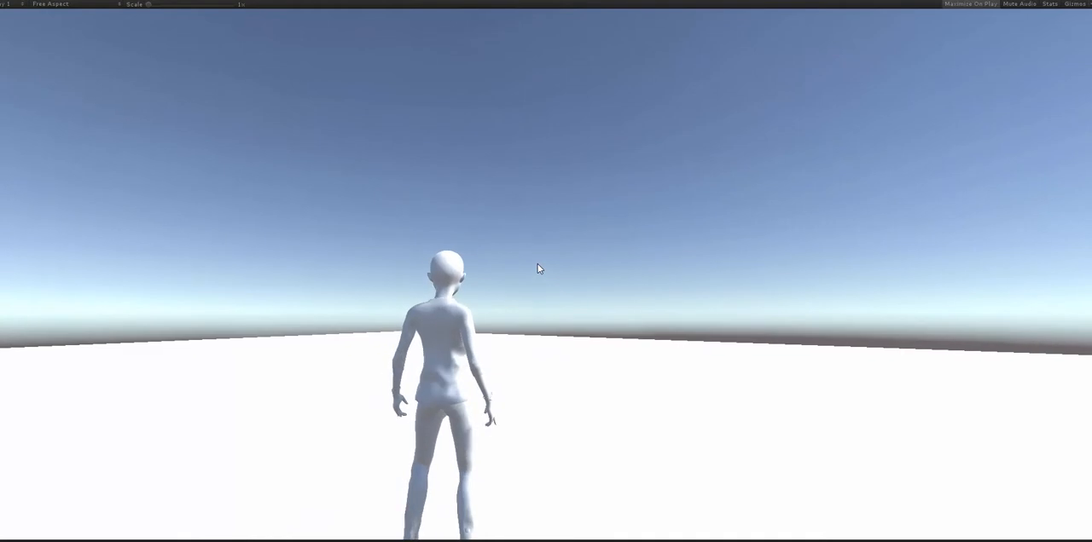
key(ctrl+p)
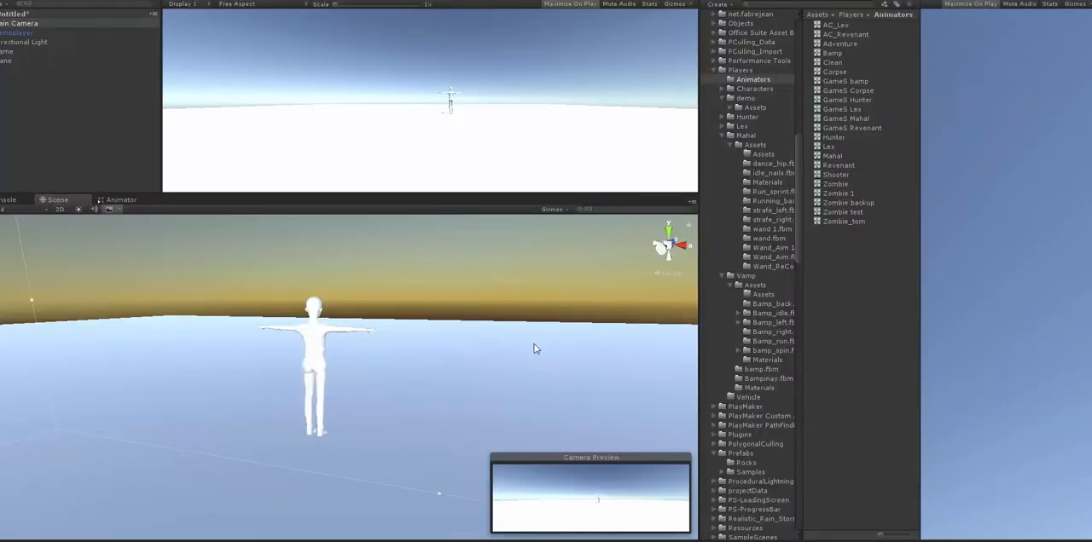
alt+drag(481, 343, 288, 324)
alt+right_drag(288, 325, 433, 356)
alt+drag(429, 346, 385, 345)
middle_drag(402, 372, 482, 383)
alt+drag(478, 384, 367, 388)
alt+right_drag(367, 388, 611, 366)
middle_drag(551, 354, 553, 364)
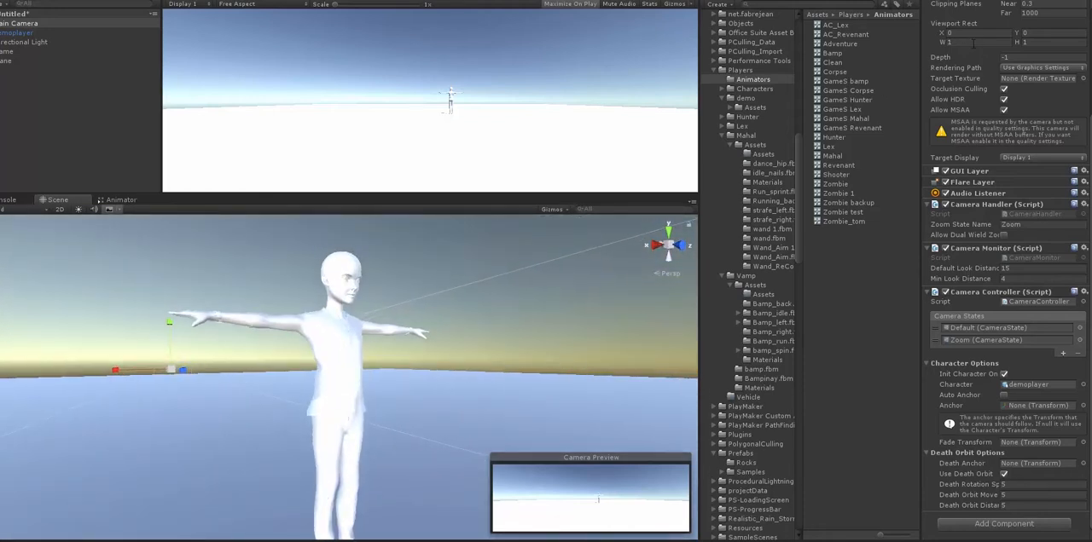
- Check the Player1 body, bottom, glove, shoes and top materials in the demo/Assets/Materials folder for missing textures
click(757, 108)
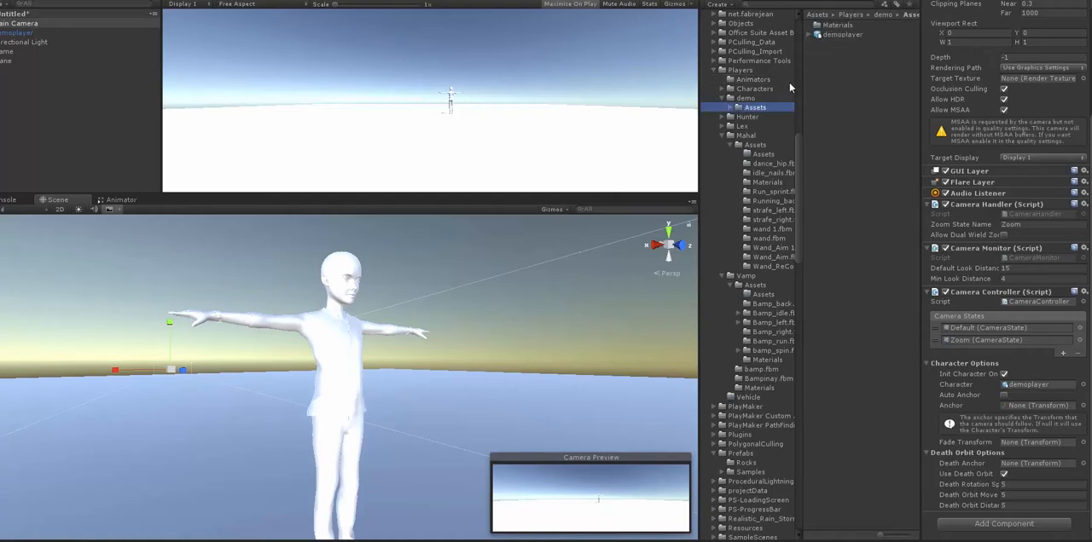
double_click(832, 24)
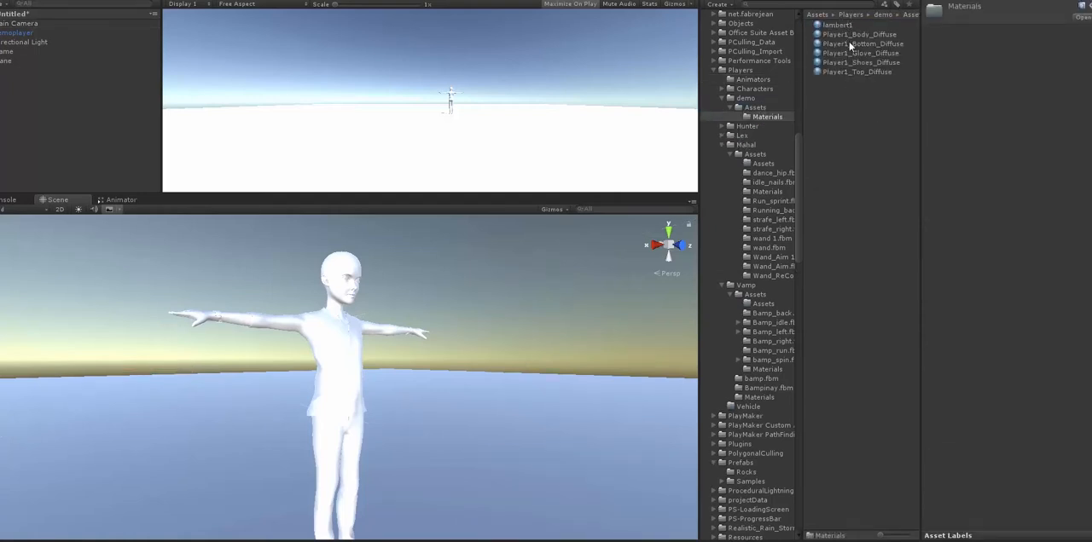
click(847, 36)
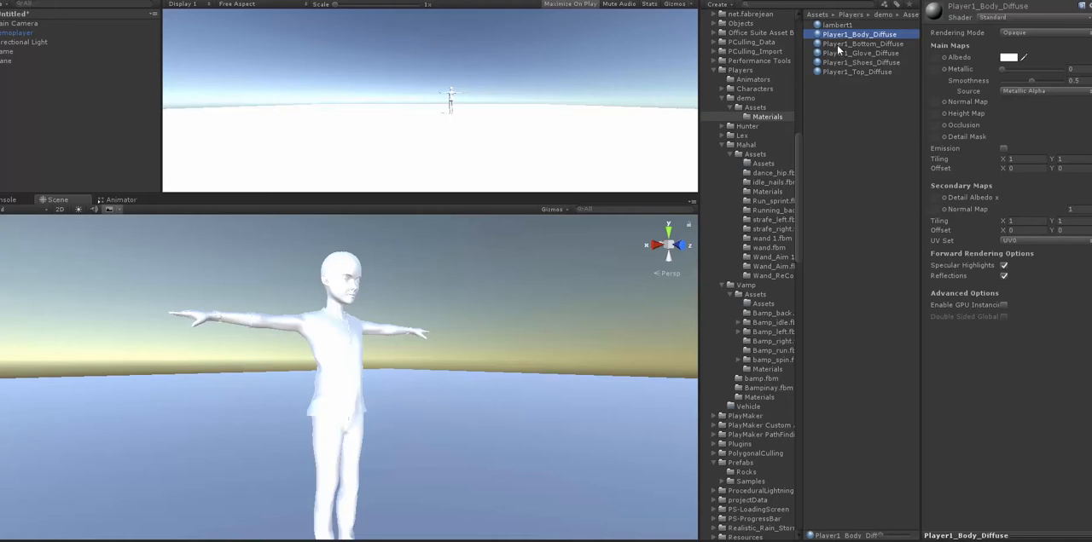
click(839, 44)
click(836, 53)
click(834, 62)
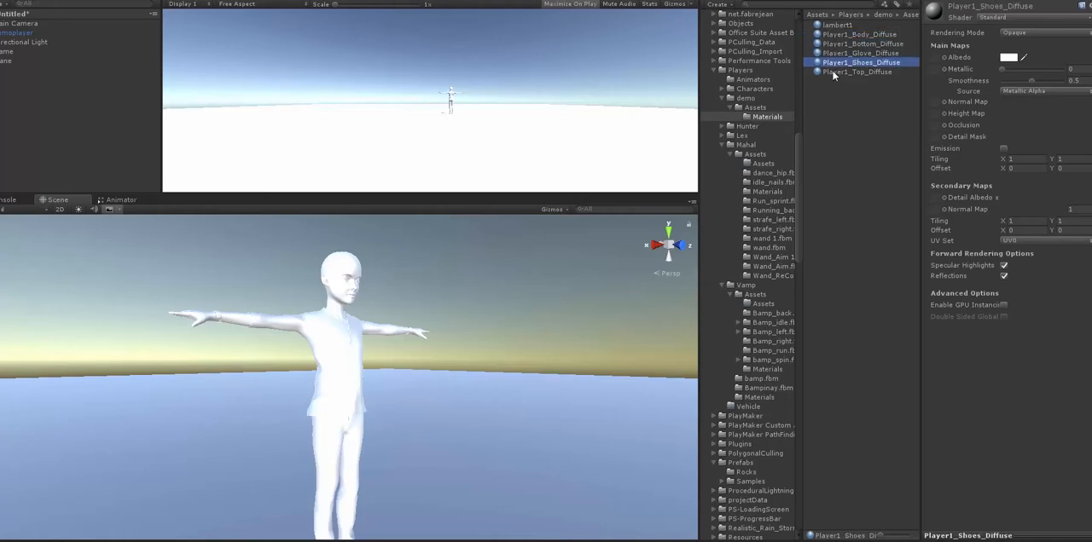
click(834, 72)
click(834, 36)
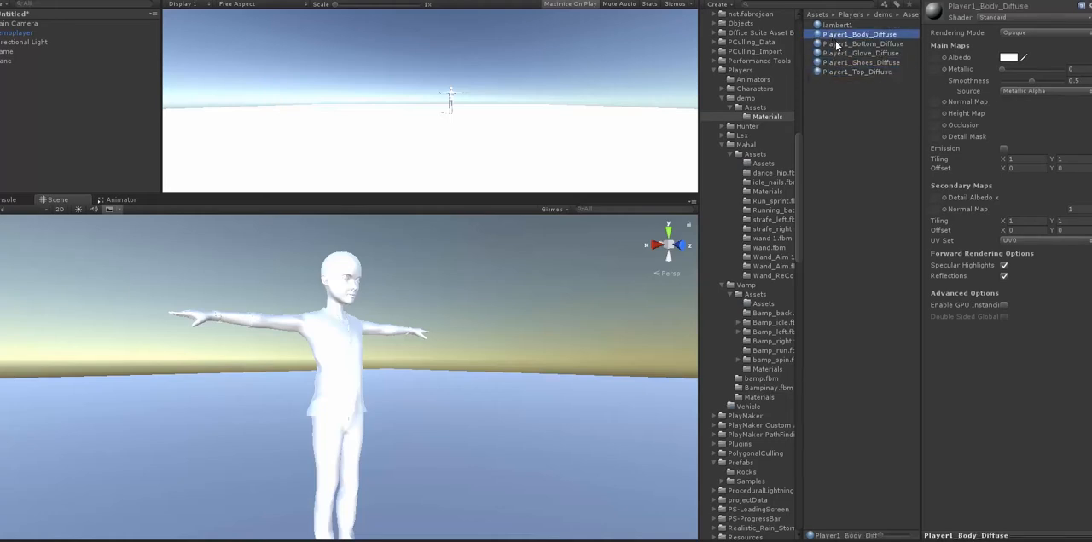
click(835, 44)
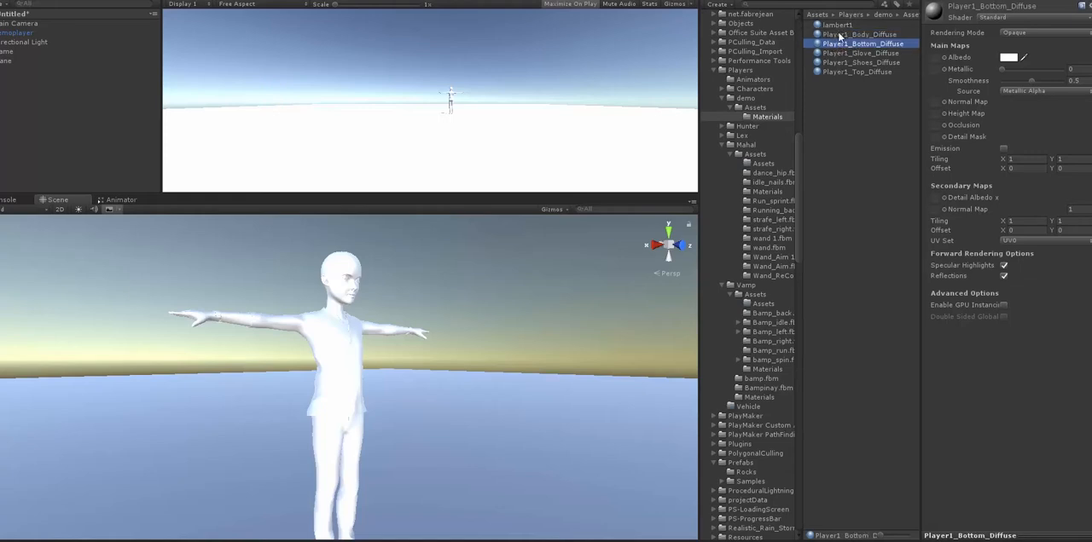
click(840, 36)
click(837, 52)
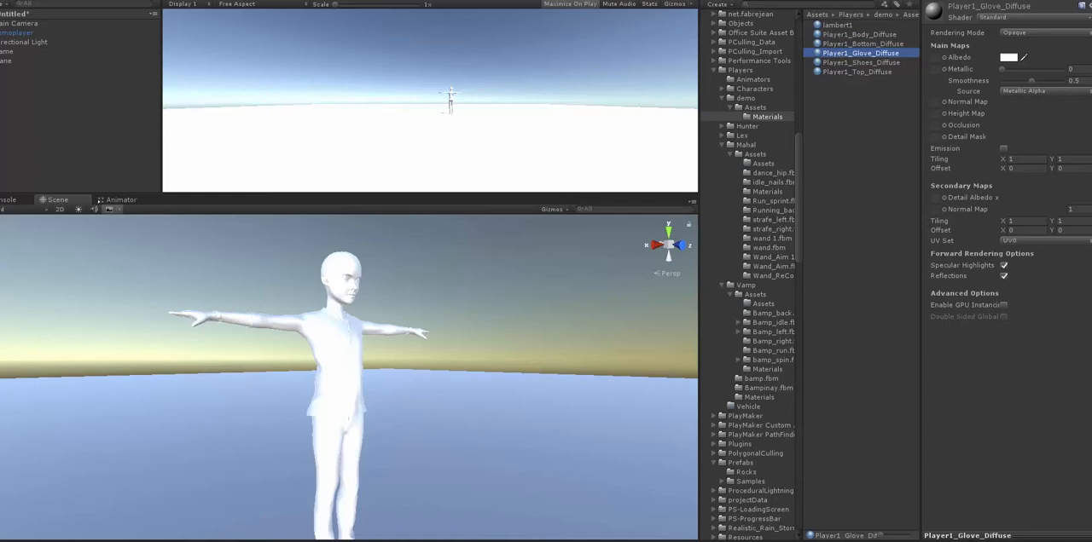
- Open the Player1.fbm texture folder inside the Player folder on drive C in File Explorer
key(super+e)
drag(282, 30, 262, 23)
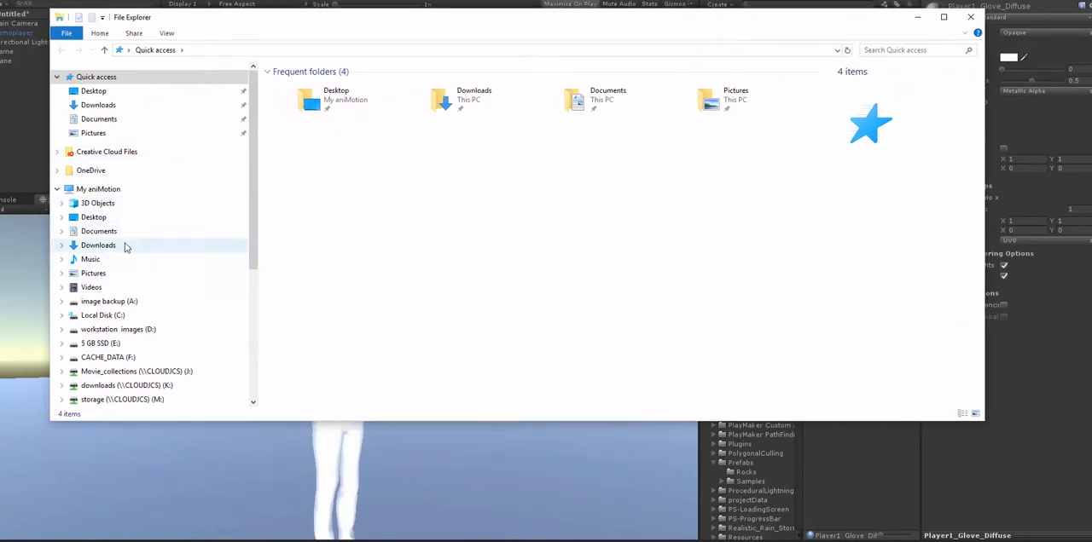
click(119, 315)
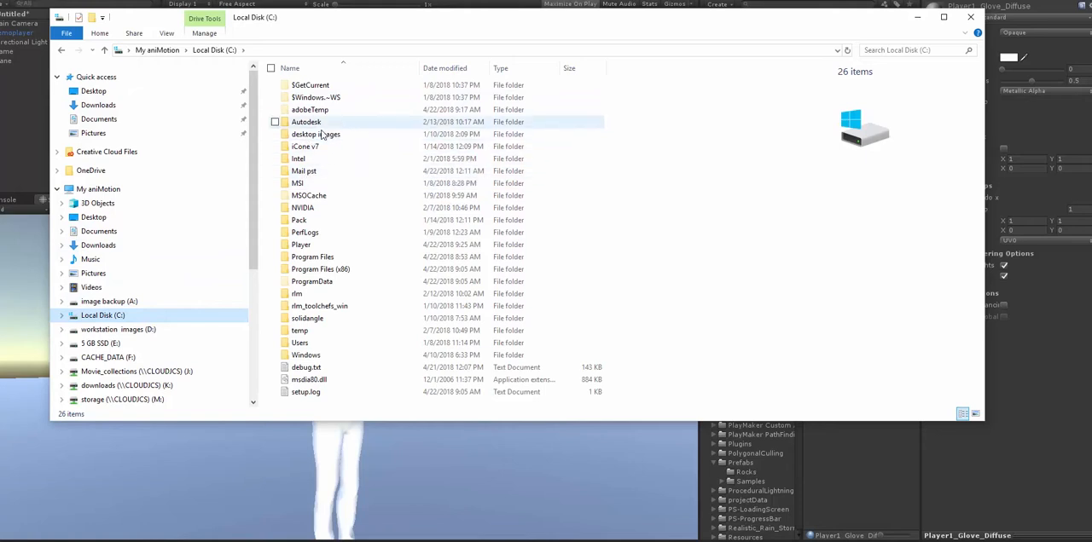
click(316, 246)
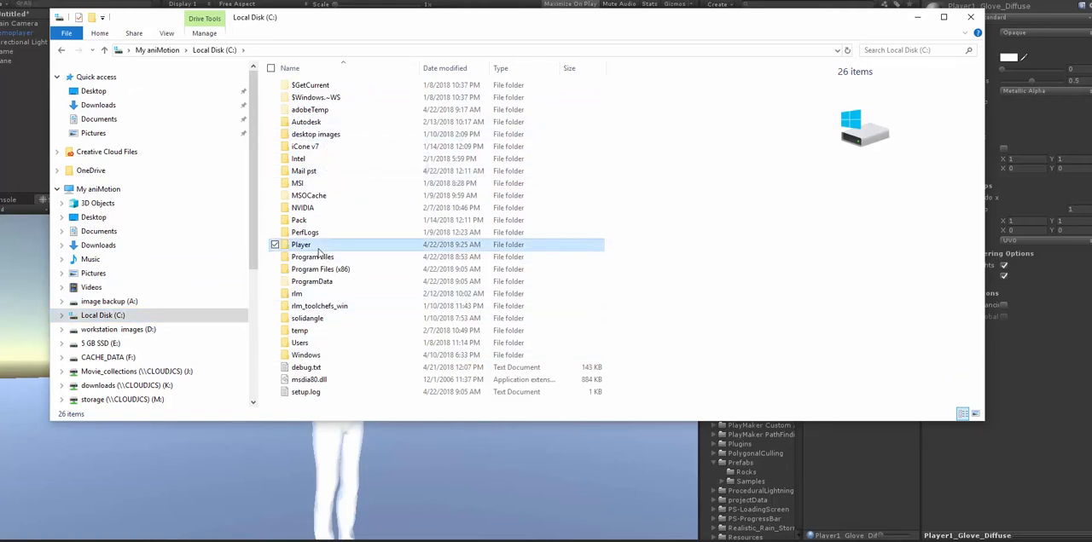
double_click(319, 252)
double_click(322, 85)
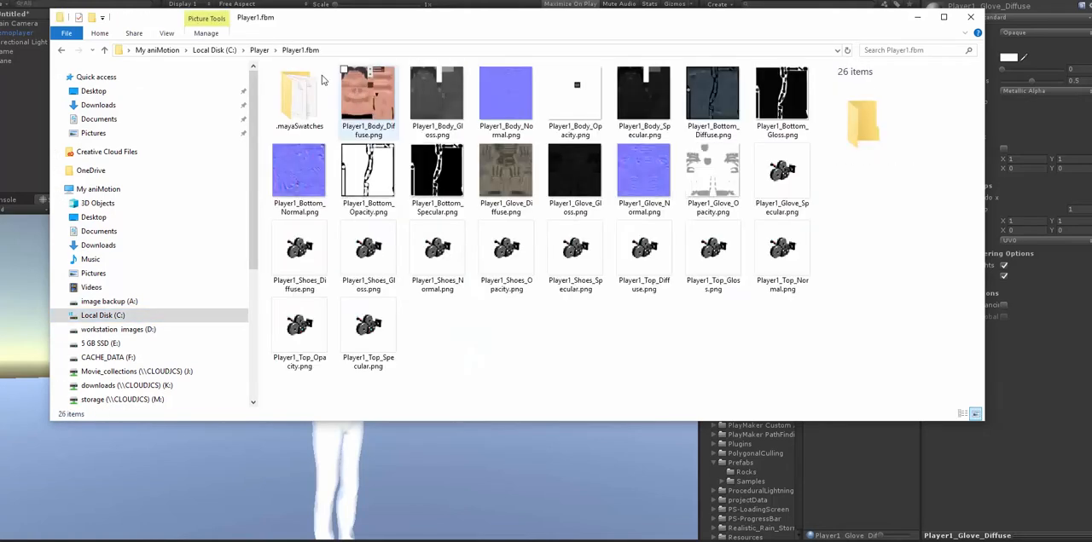
- Import all the Player1 PNG textures, from Body_Diffuse to Top_Specular, into the demo/Assets/Materials folder in Unity
click(356, 100)
shift+click(368, 326)
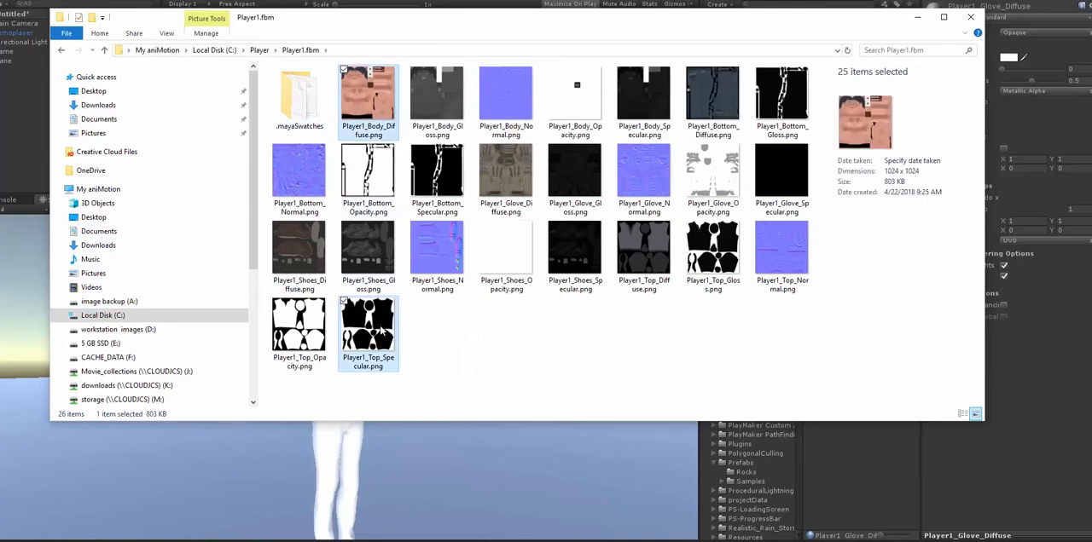
drag(516, 31, 431, 313)
drag(278, 372, 863, 124)
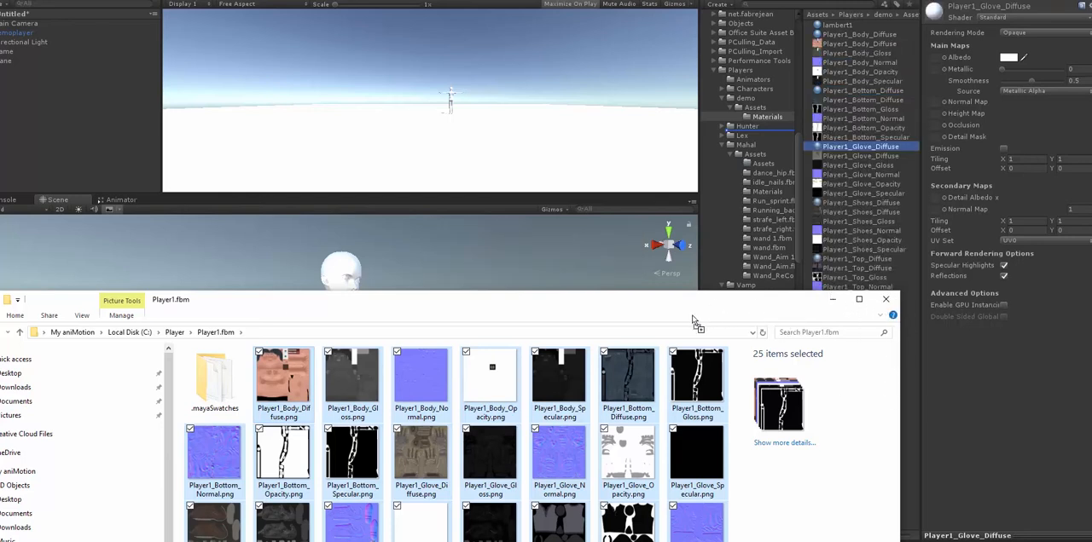
click(722, 287)
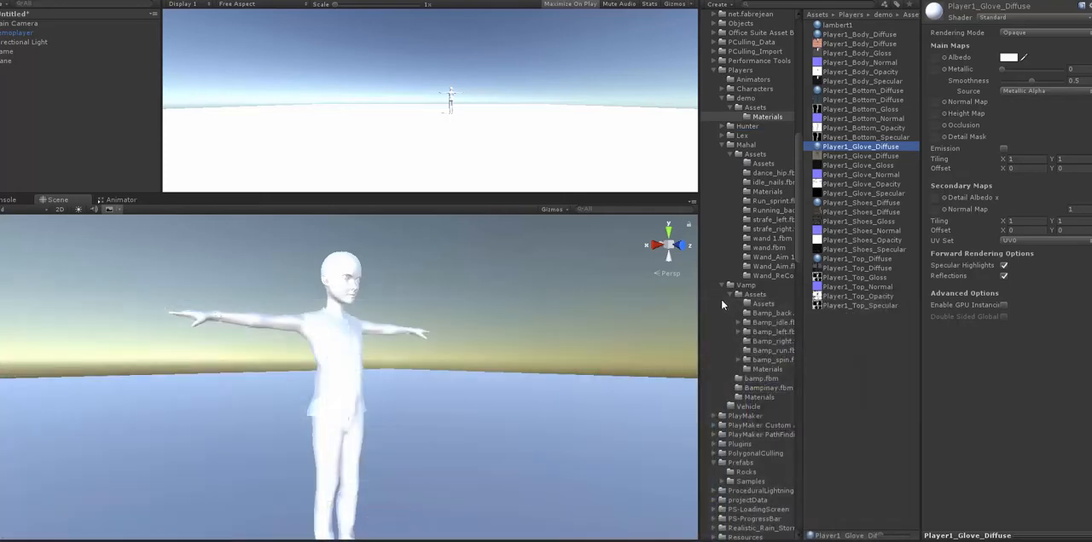
- Assign the matching diffuse textures as the Albedo maps of the Player1 body, bottom, glove, shoes and top materials
click(847, 34)
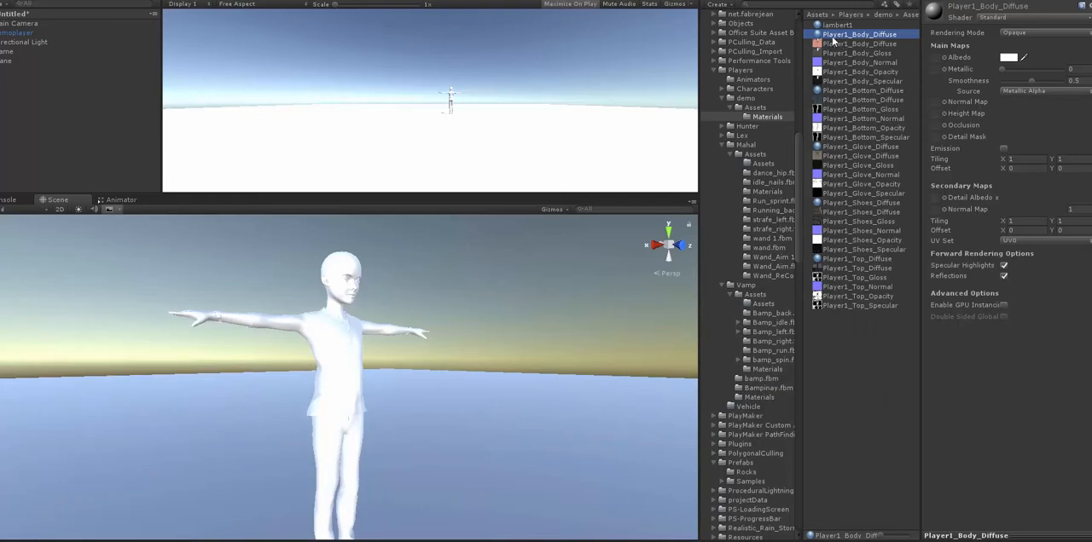
click(852, 45)
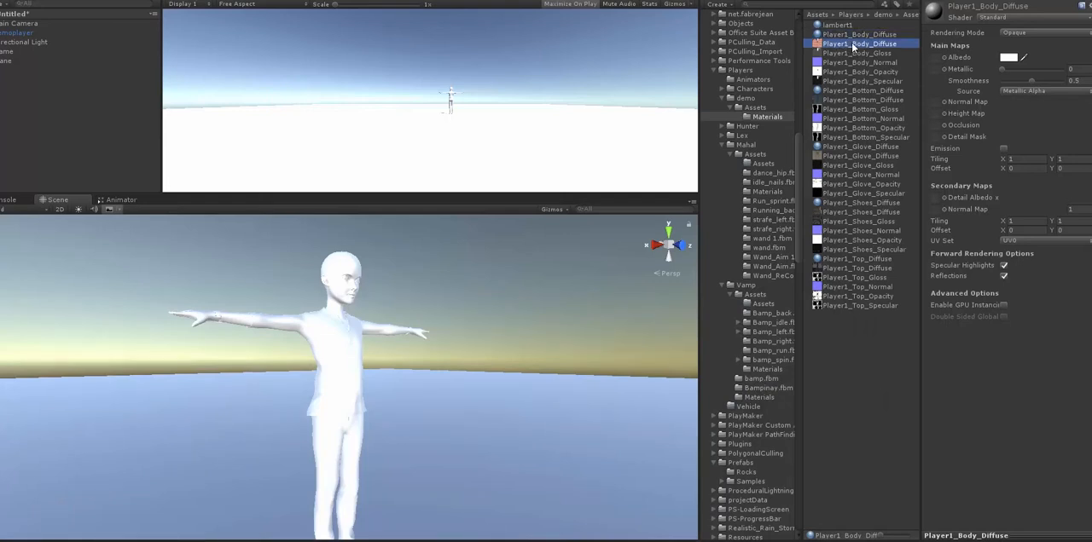
drag(928, 58, 933, 58)
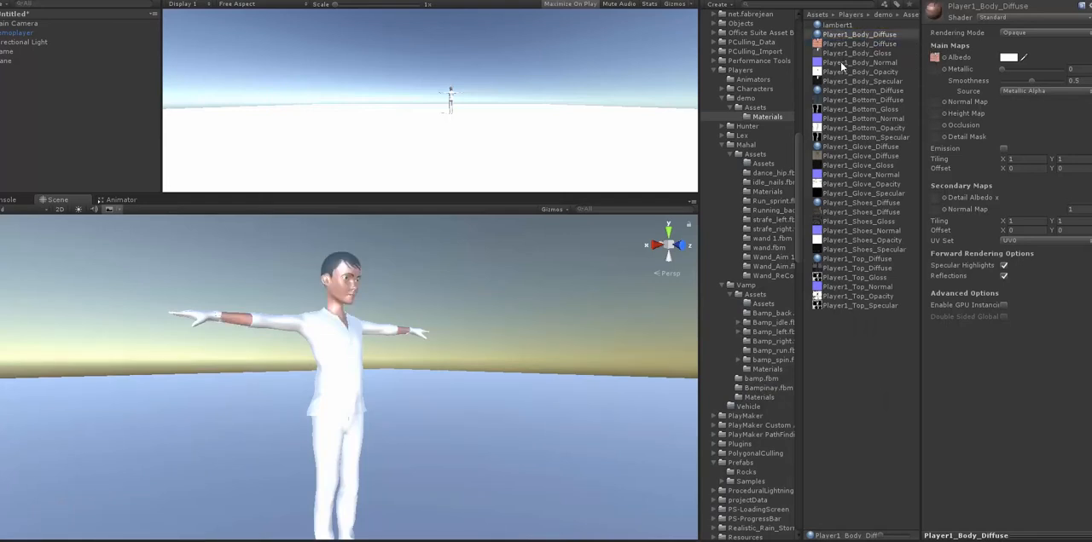
drag(840, 66, 934, 58)
click(865, 90)
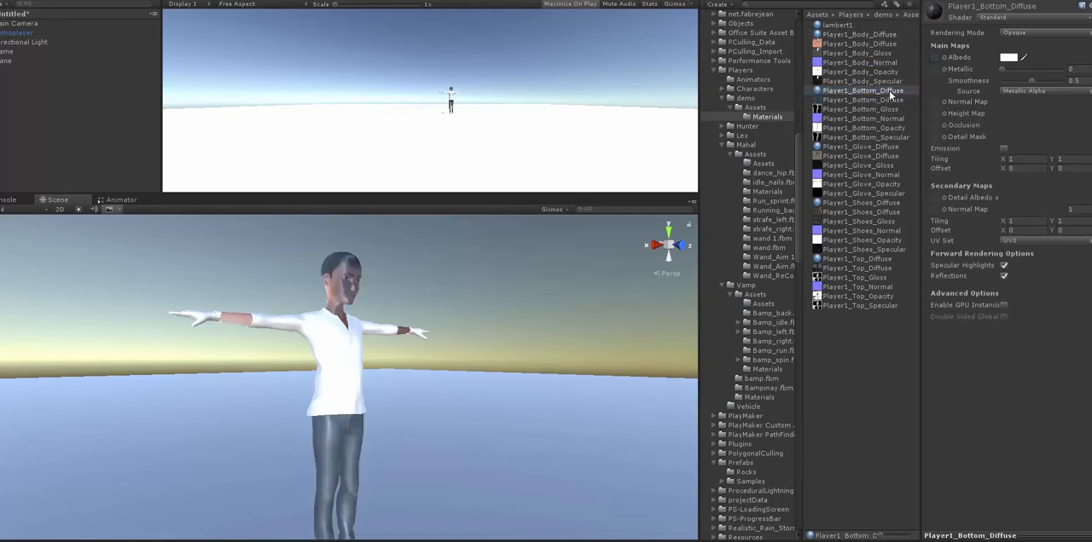
drag(891, 118, 938, 103)
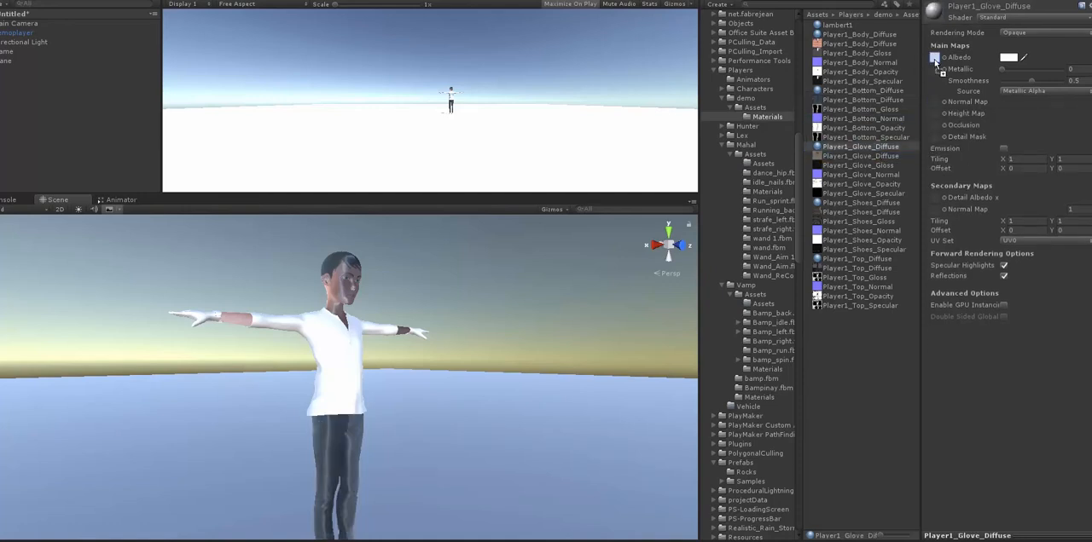
click(849, 204)
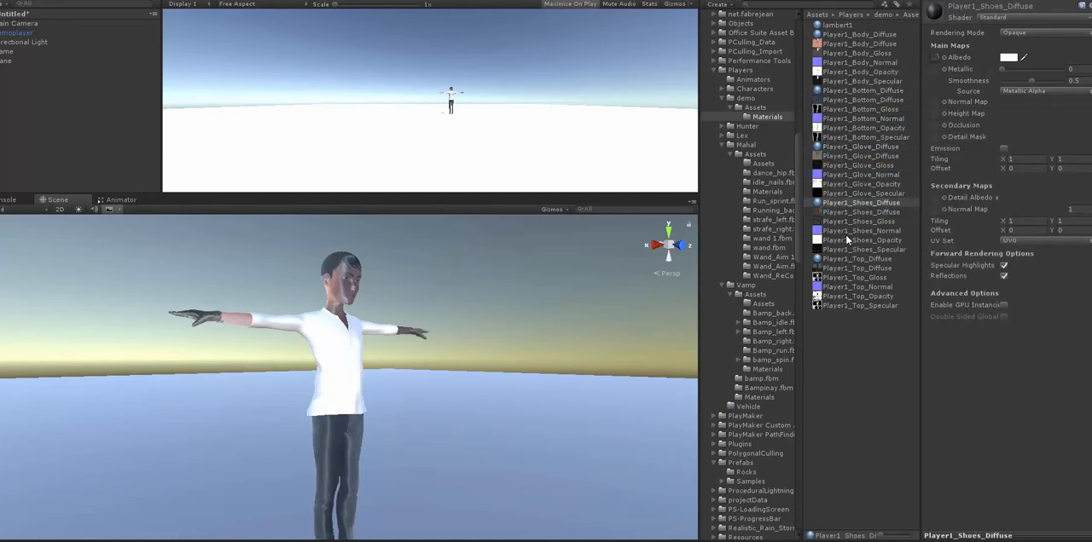
click(858, 258)
drag(851, 269, 936, 57)
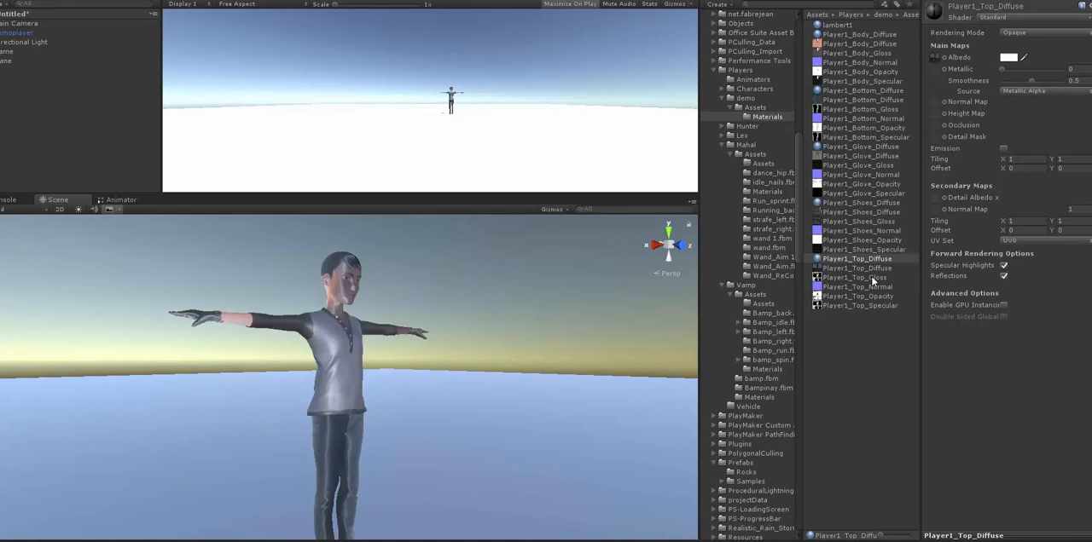
- Assign the matching normal maps and set Smoothness to 0 on the Player1 materials
drag(969, 157, 935, 102)
click(859, 44)
click(860, 35)
drag(1032, 82, 996, 84)
click(861, 90)
click(860, 146)
click(860, 202)
click(858, 260)
alt+drag(426, 405, 5, 416)
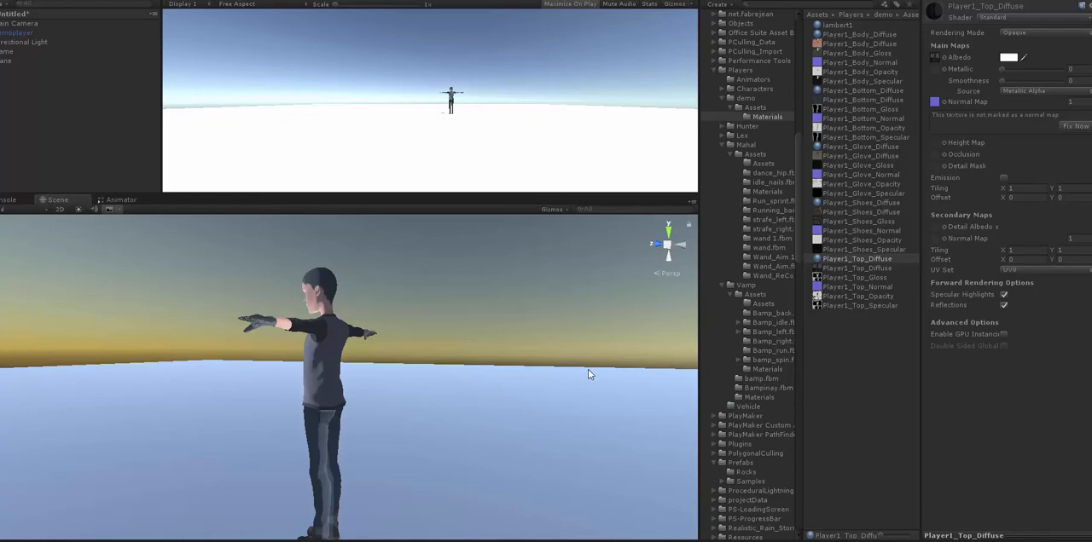
- Play-test the textured character by aiming with the zoomed camera and moving forward, and exit play mode
key(ctrl+p)
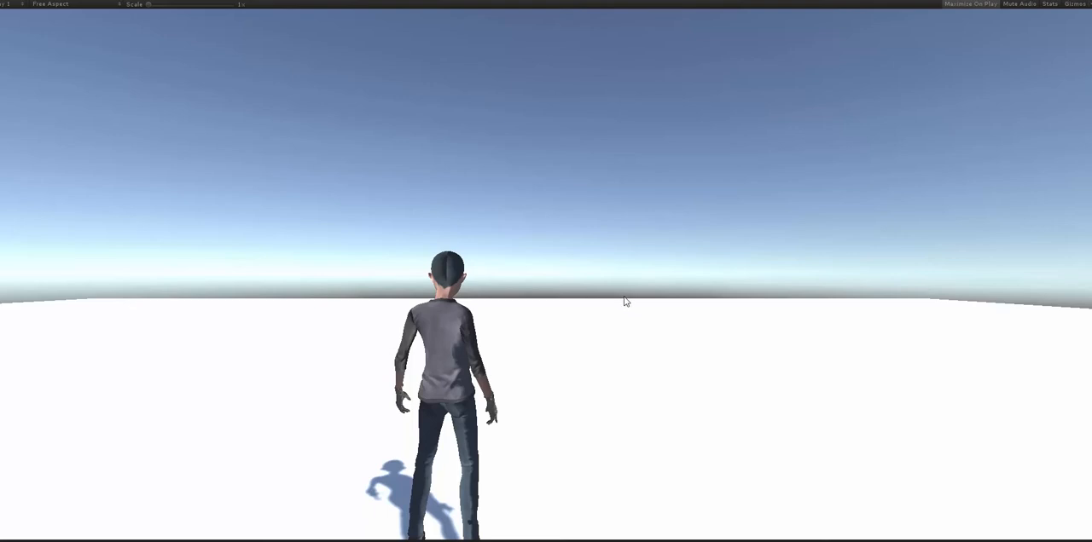
right_click(539, 267)
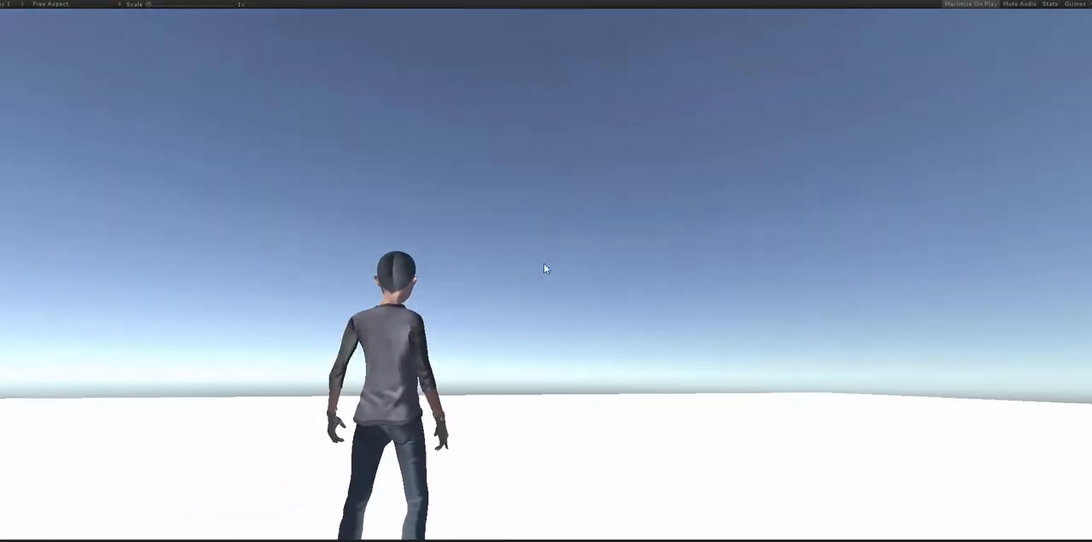
key(w)
right_click(538, 265)
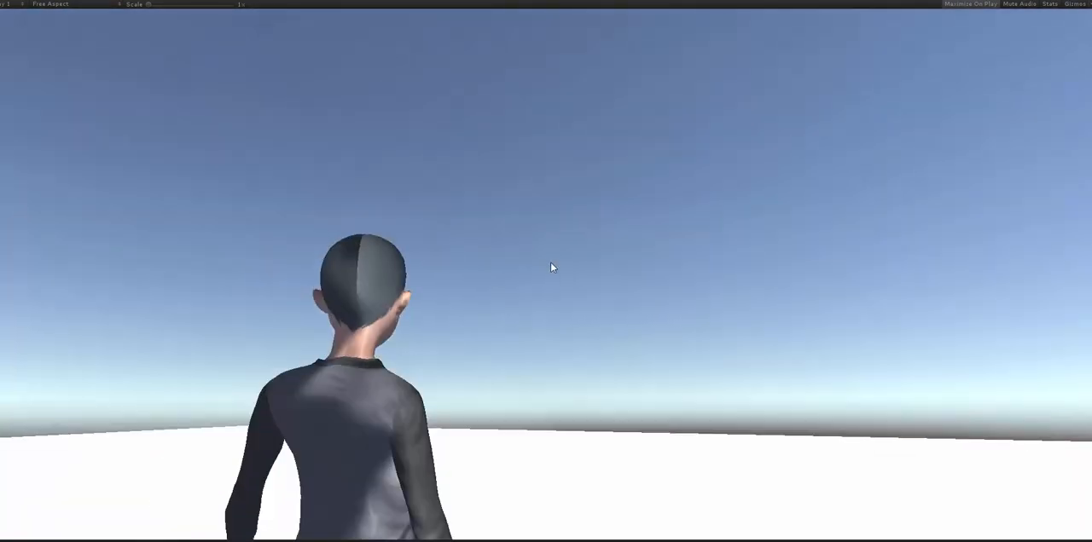
key(w)
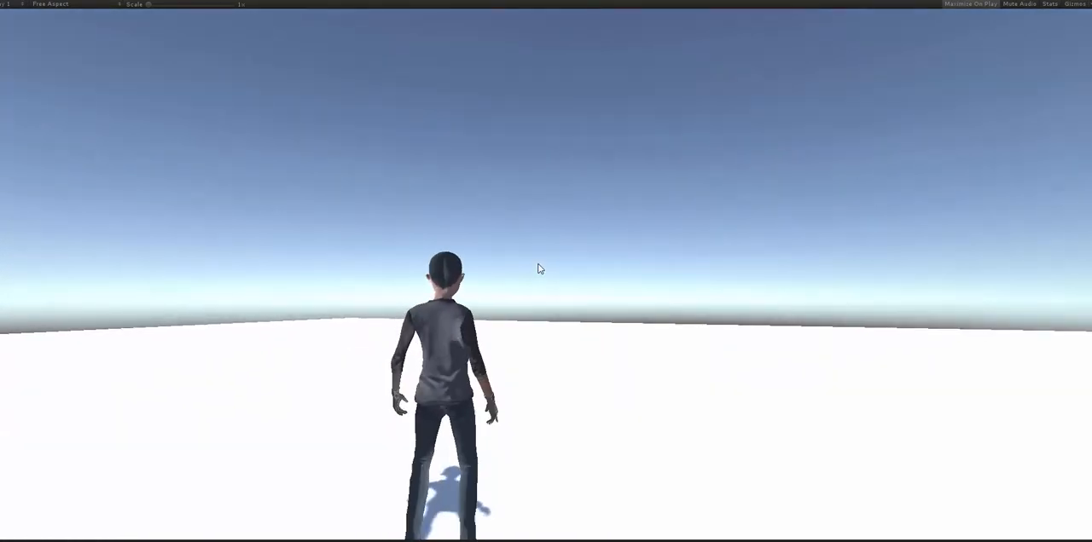
key(Escape)
click(513, 1)
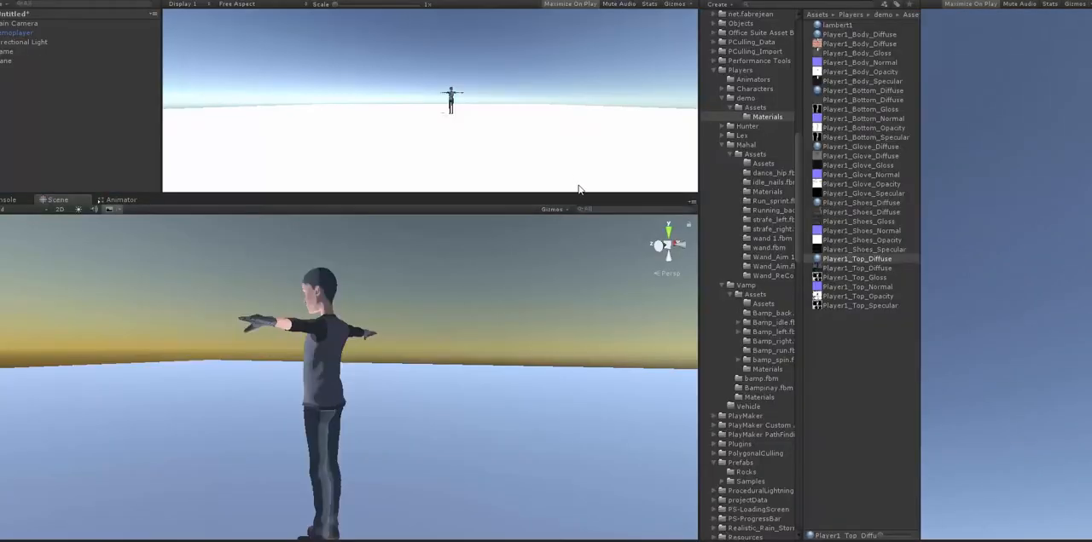
- Collapse the Players, Prefabs, Sounds and Third Person Controller folders in the project's folder tree
click(714, 71)
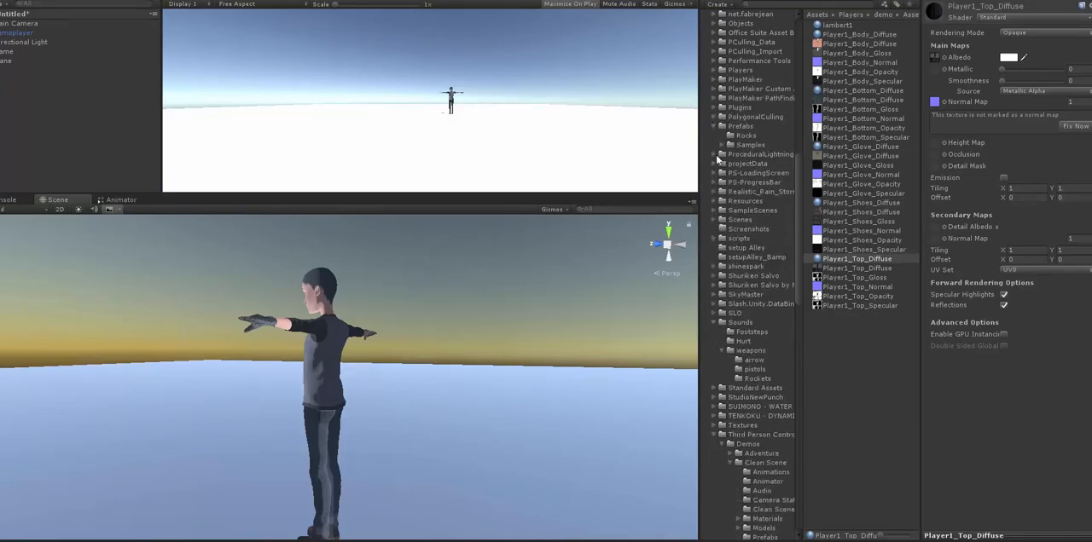
click(714, 127)
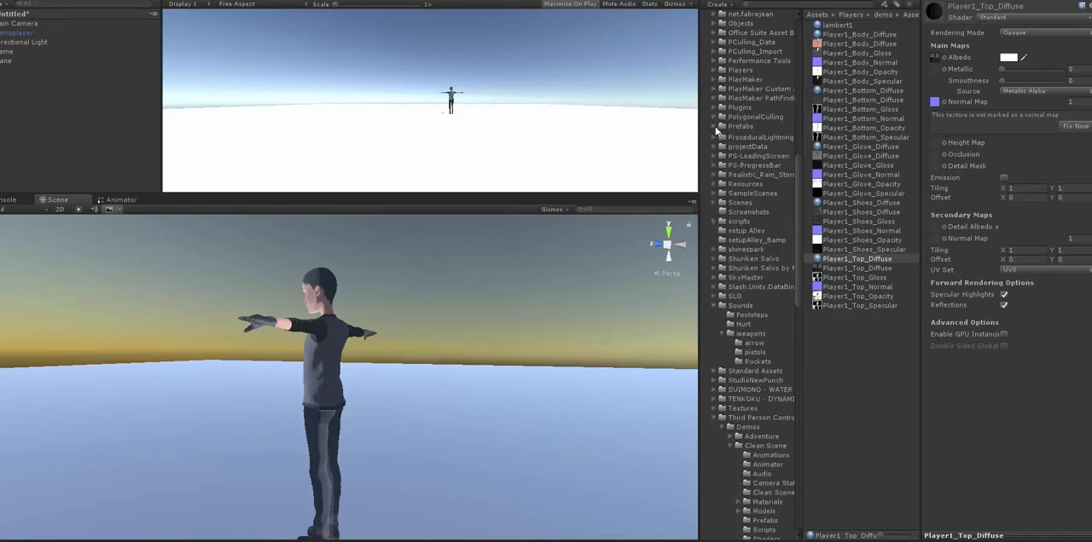
click(714, 304)
click(715, 361)
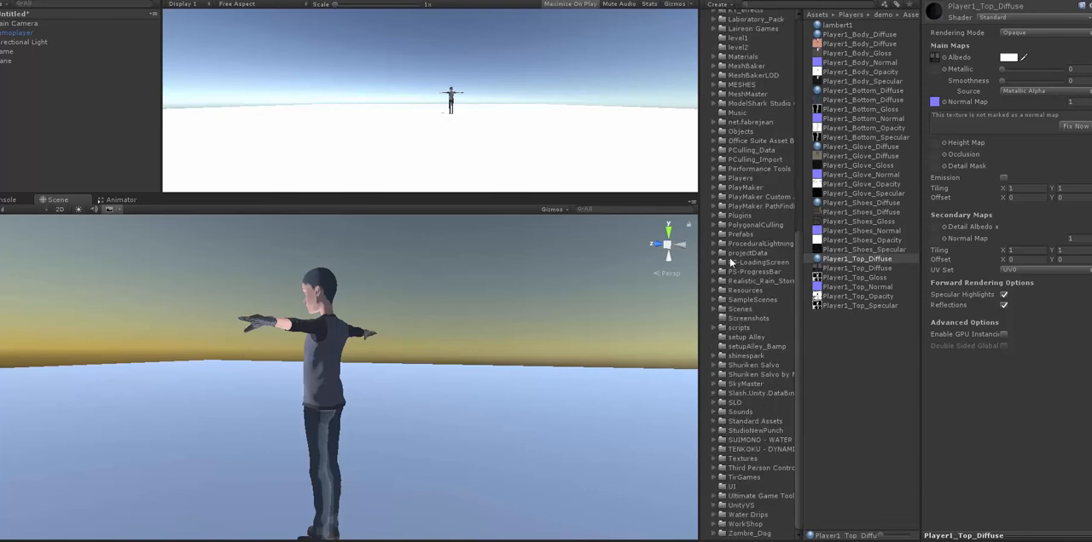
- Look through the Objects folder and its floor and walls subfolders for a ground surface to use
click(735, 133)
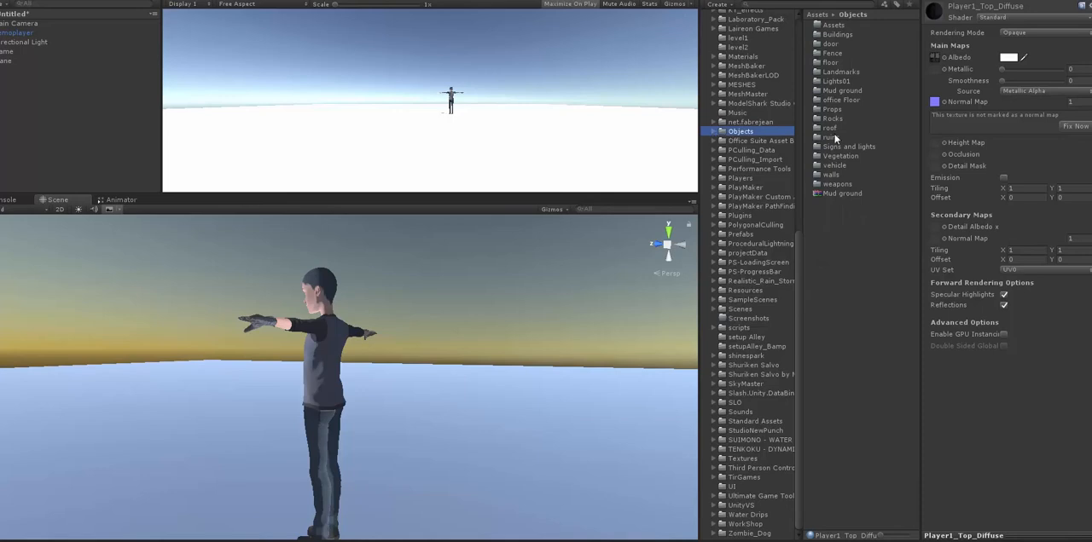
double_click(836, 63)
click(836, 64)
click(839, 72)
double_click(834, 45)
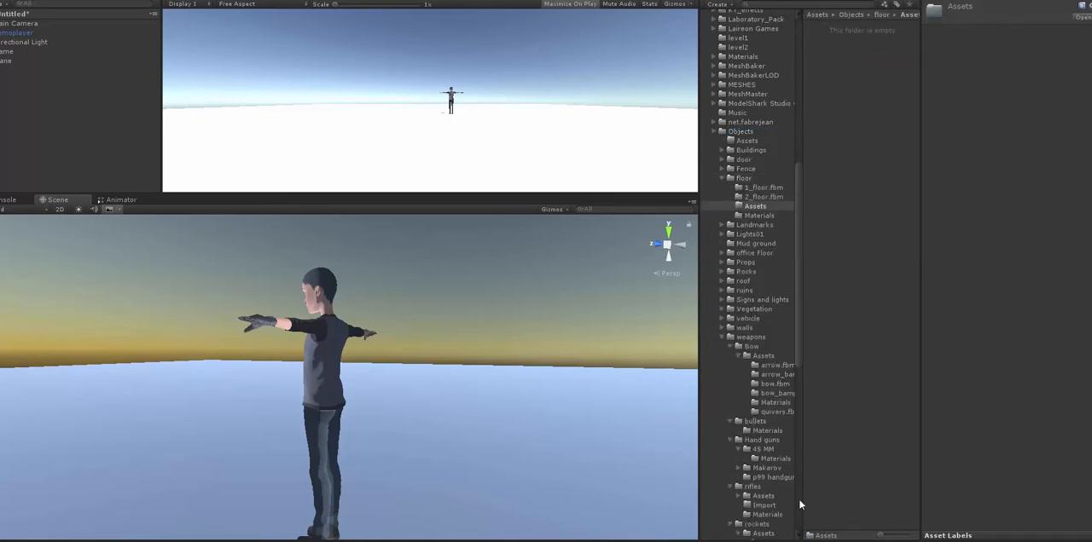
click(739, 149)
click(722, 179)
click(748, 290)
click(722, 300)
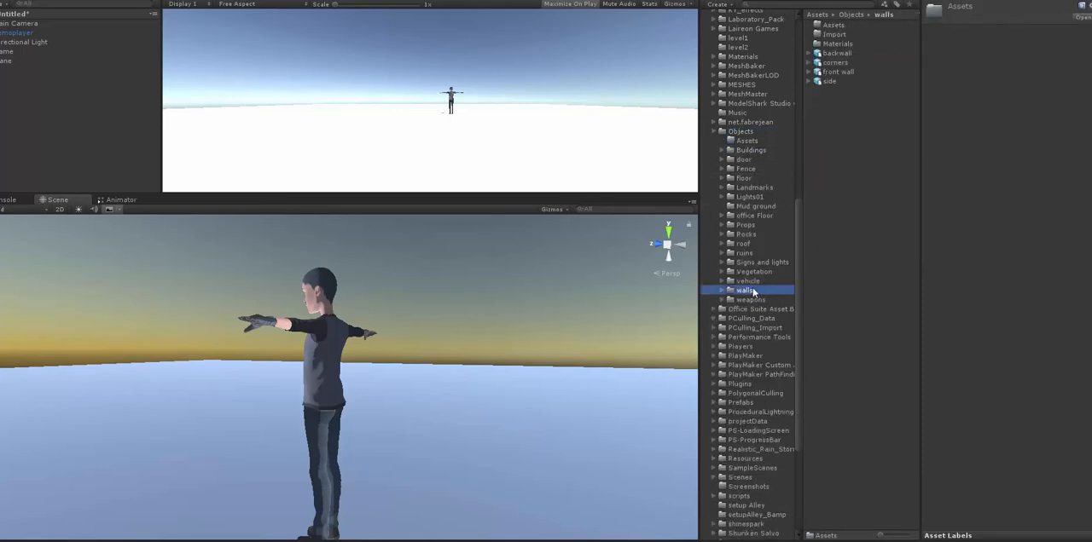
click(750, 282)
drag(832, 147, 540, 396)
click(0, 33)
key(Delete)
- Apply the Mud material from Objects/Mud ground to the ground plane and play-test the character running on it
click(757, 207)
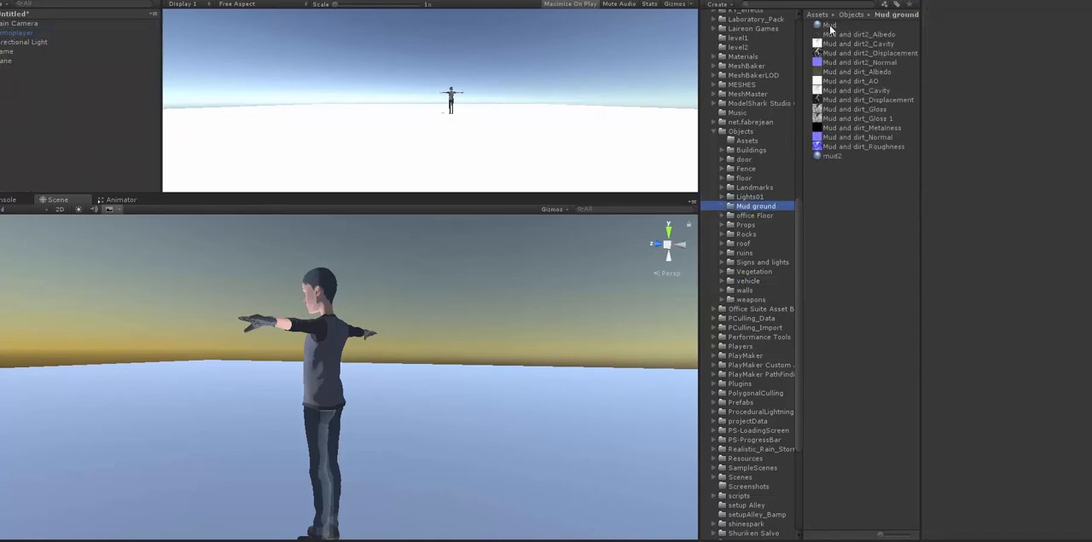
drag(828, 25, 528, 467)
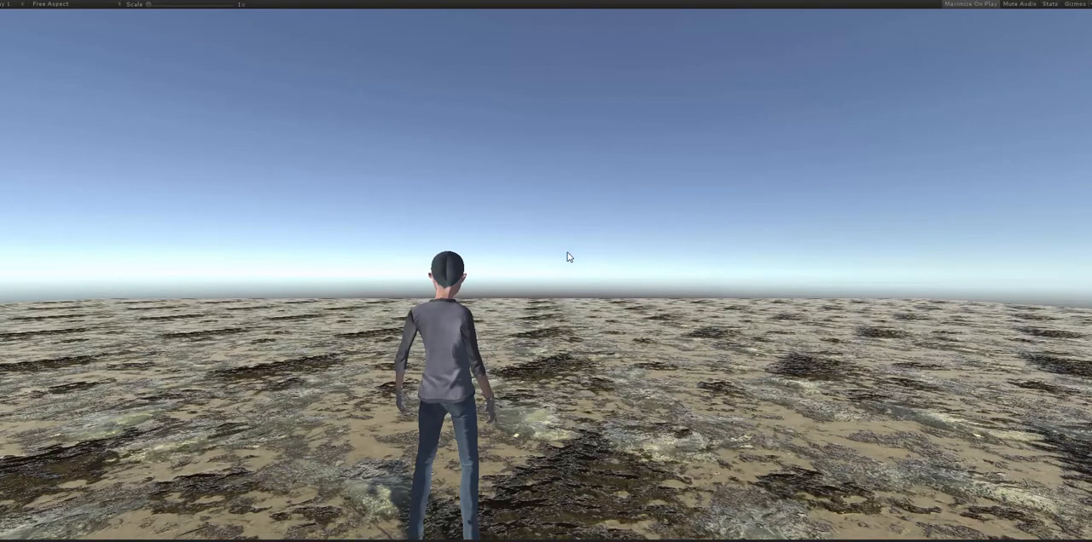
key(w)
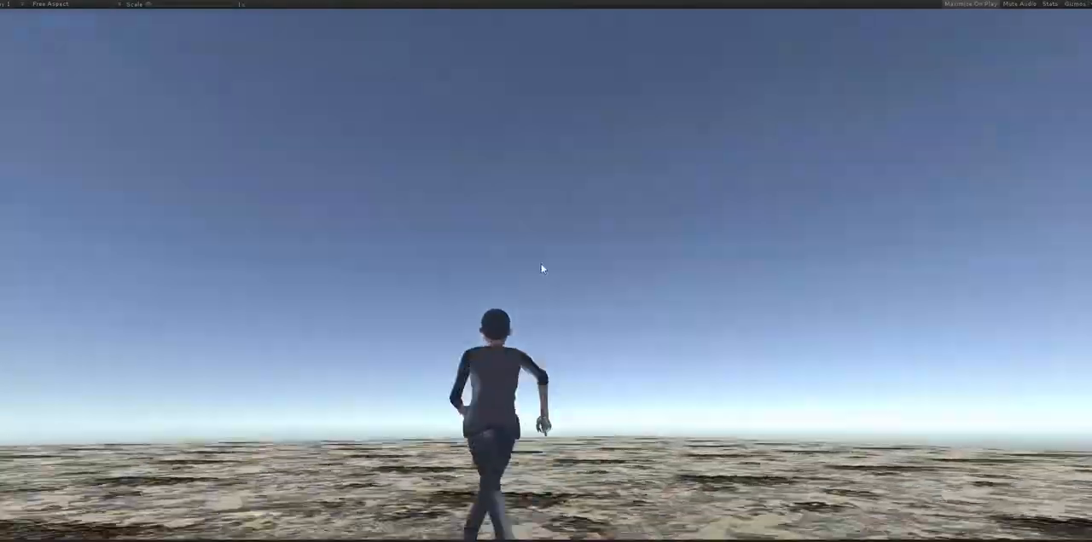